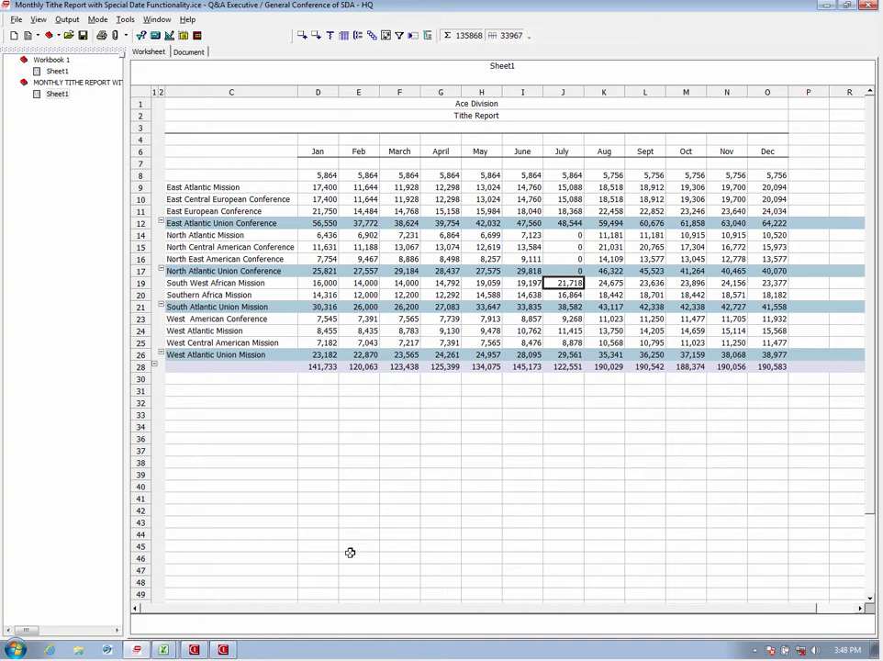
# Switch to SunSystems, cancel the Ledger Import Validation Report, dismiss its completion message and exit the in-tray and Ledger Import Control Desk
pyautogui.click(195, 649)
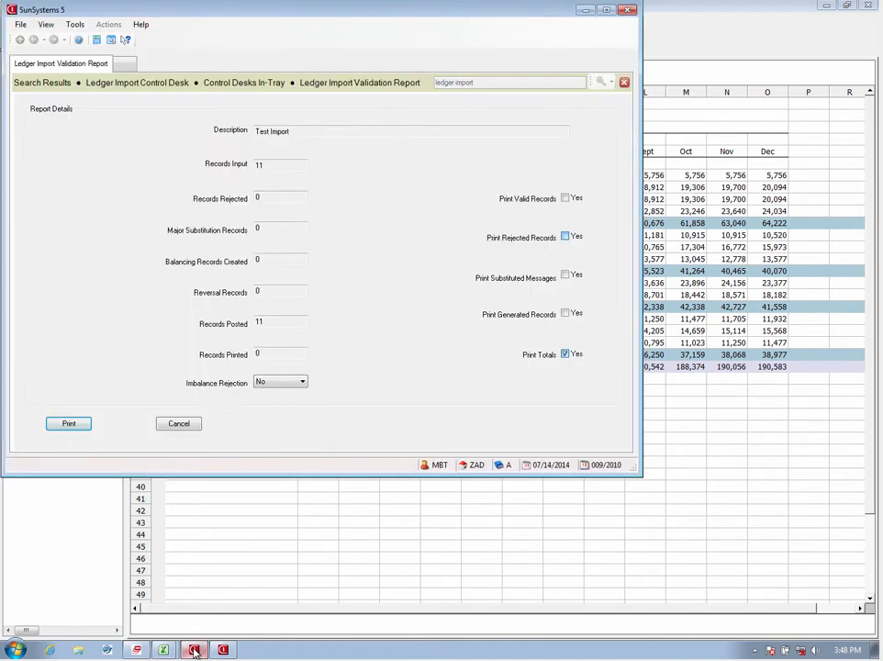
pyautogui.click(179, 425)
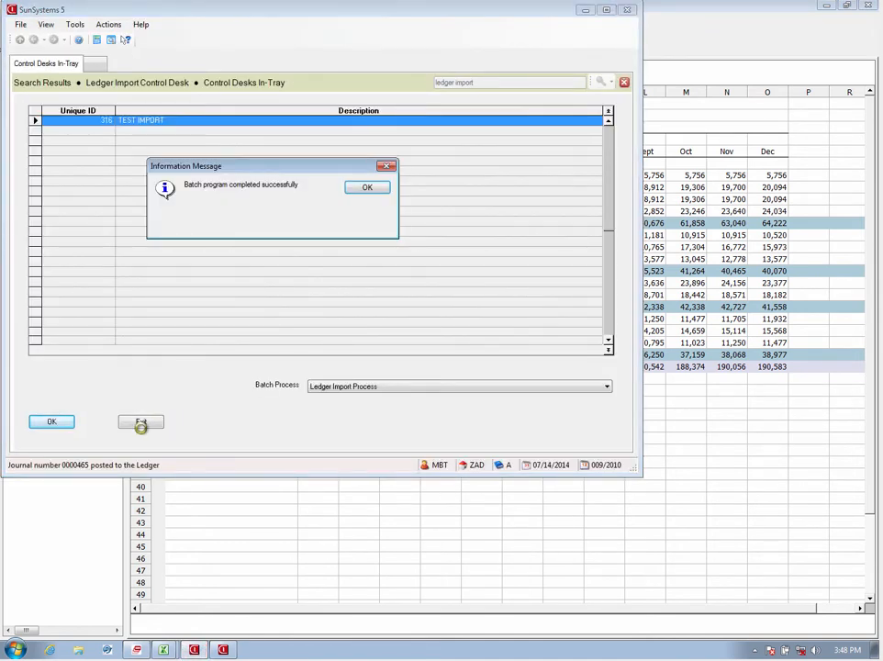
pyautogui.click(373, 190)
pyautogui.click(157, 423)
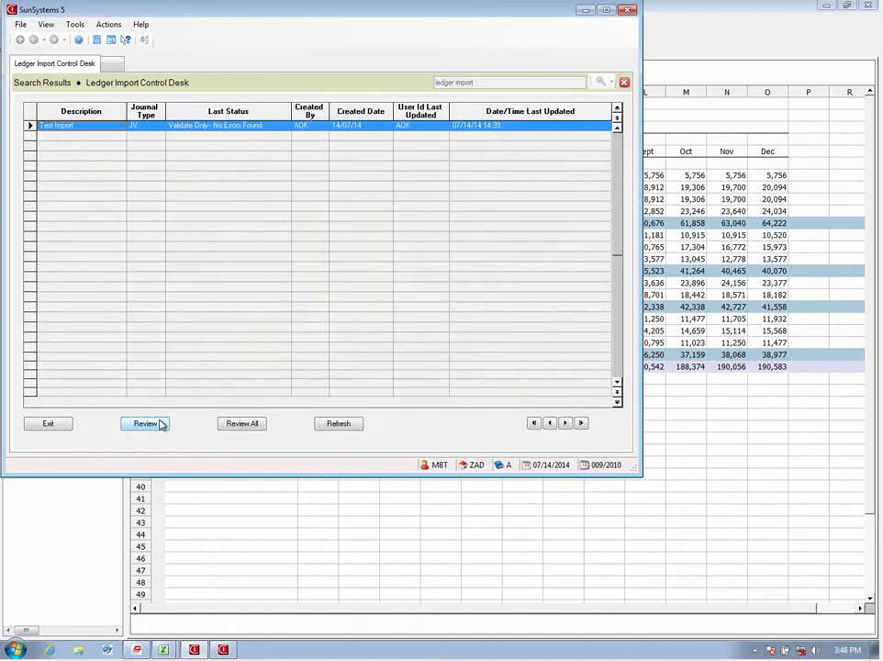
pyautogui.click(48, 424)
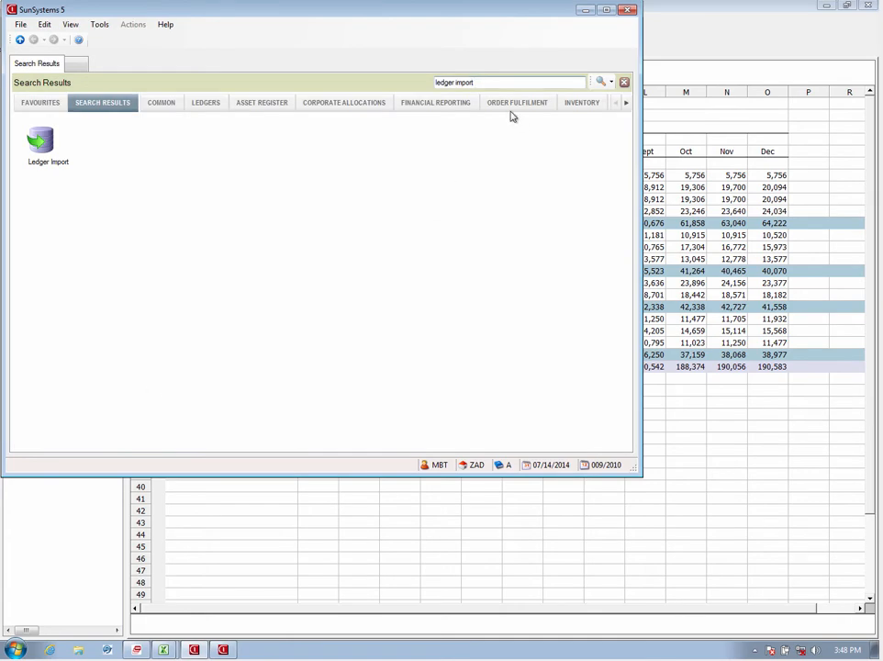
# Search the SunSystems functions for "coa" and open Chart of Accounts with the 7X_CAB form
pyautogui.press('BackSpace')
pyautogui.press('BackSpace')
pyautogui.press('BackSpace')
pyautogui.press('BackSpace')
pyautogui.press('BackSpace')
pyautogui.press('BackSpace')
pyautogui.press('BackSpace')
pyautogui.press('BackSpace')
pyautogui.press('BackSpace')
pyautogui.press('BackSpace')
pyautogui.press('BackSpace')
pyautogui.press('BackSpace')
pyautogui.press('BackSpace')
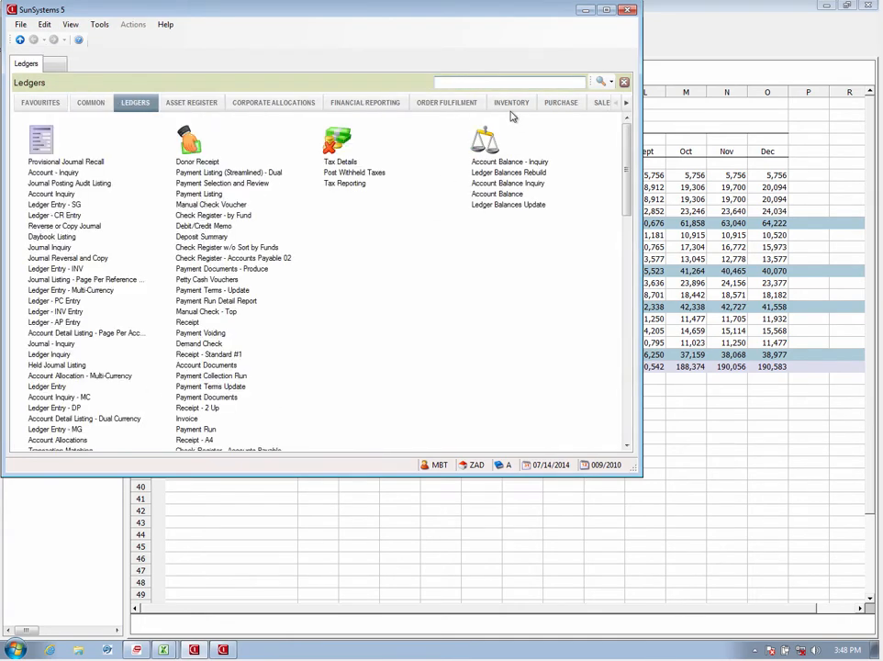
pyautogui.write('coa')
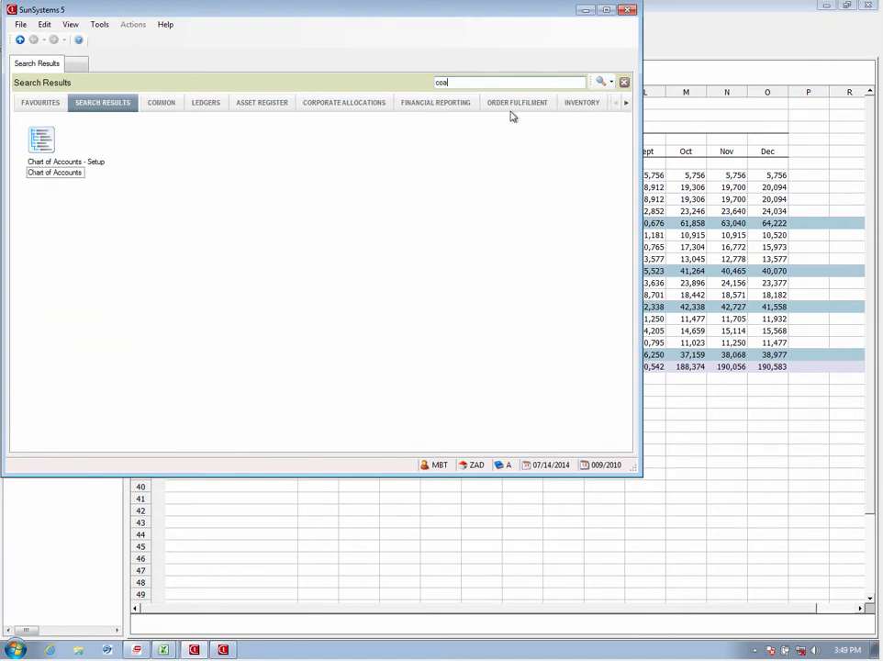
pyautogui.click(70, 172)
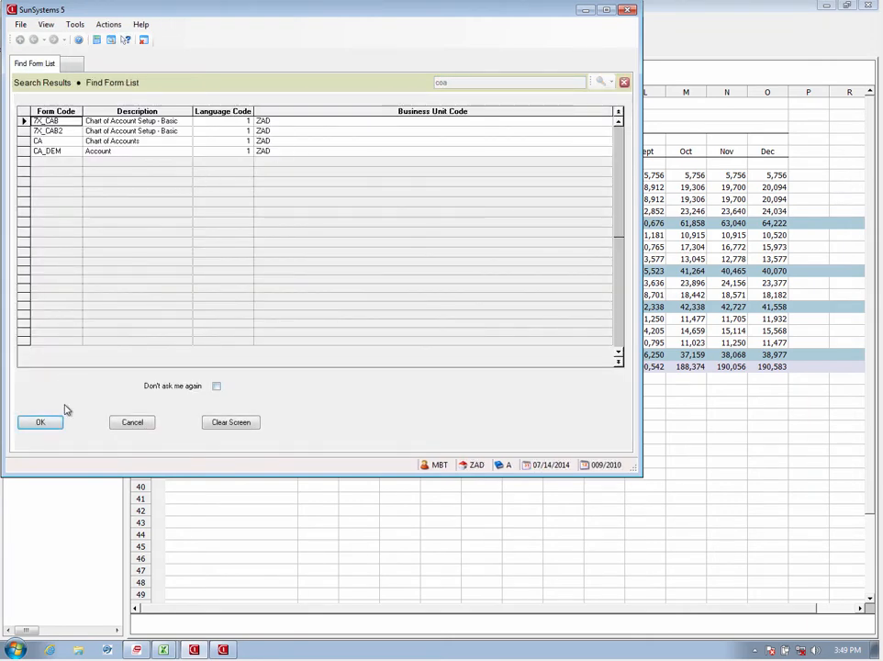
pyautogui.click(41, 422)
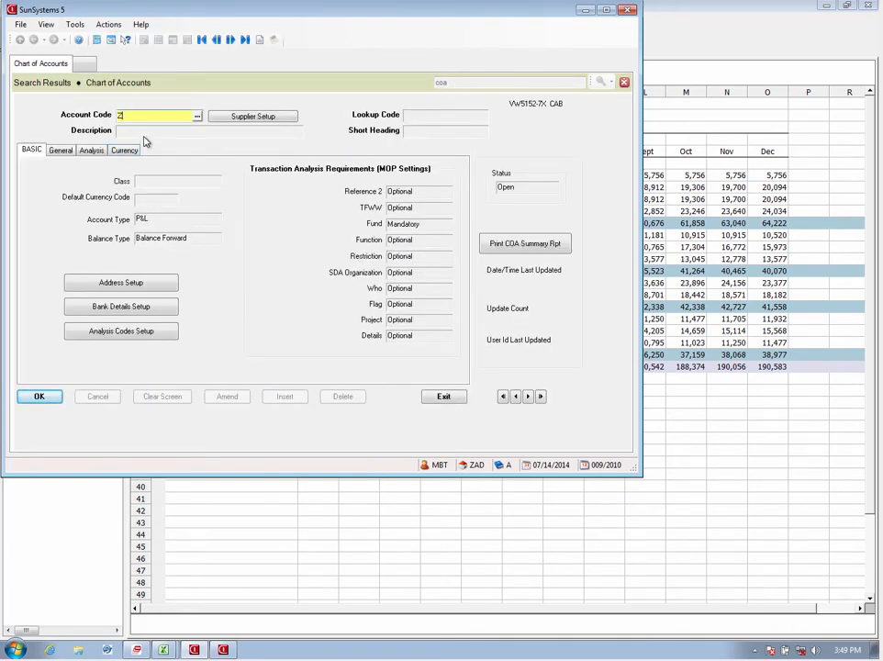
# Look up the account codes starting with Z and display the Membership account's setup
pyautogui.click(197, 119)
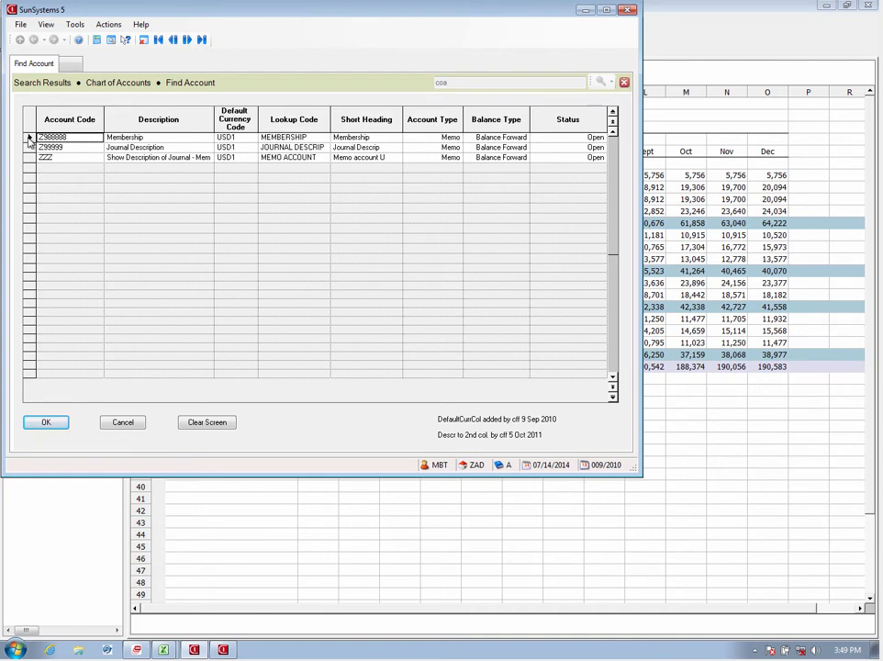
pyautogui.click(50, 422)
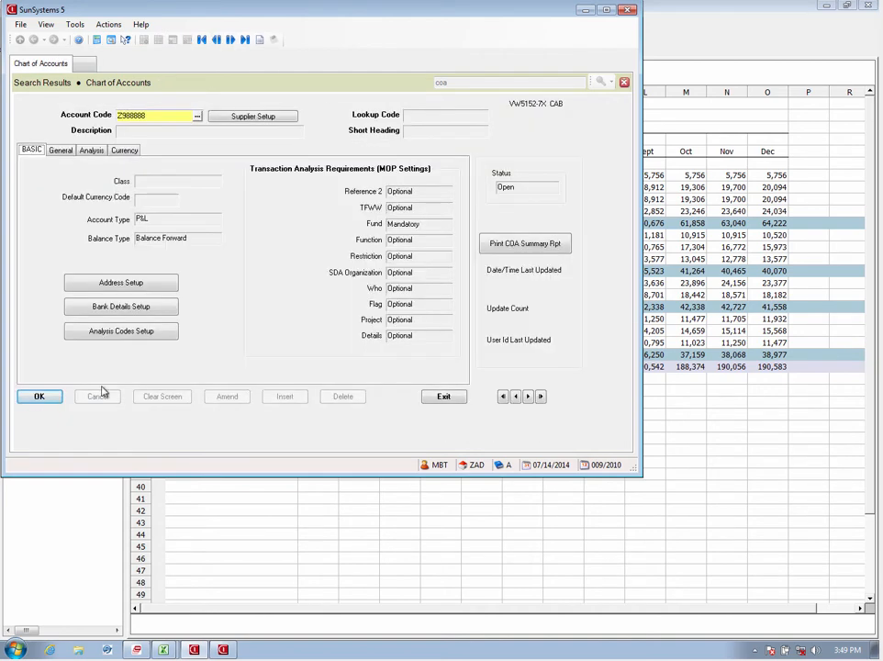
pyautogui.click(40, 397)
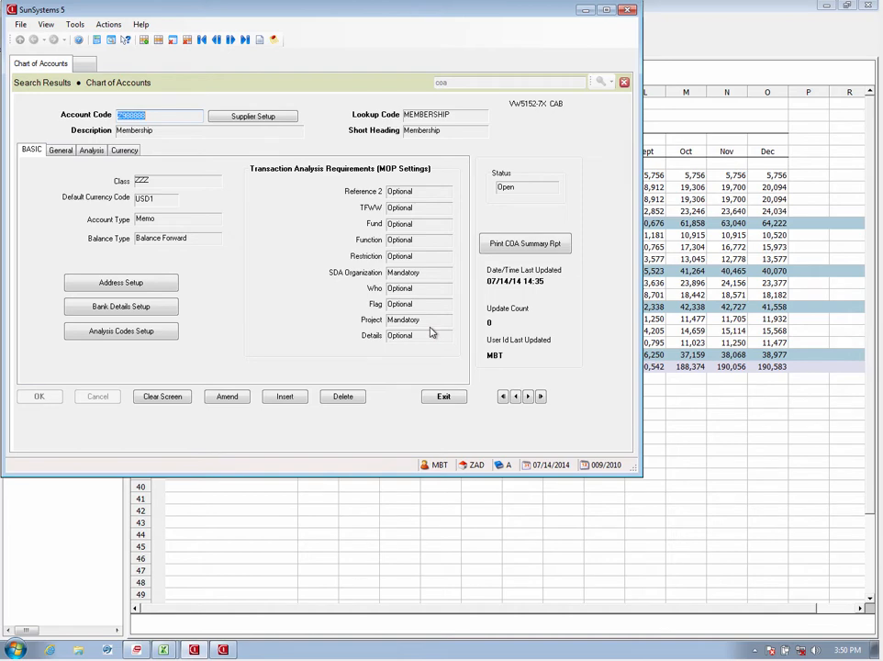
# Check the monthly tithe report in Q&A Executive, return to SunSystems and exit Chart of Accounts
pyautogui.click(699, 427)
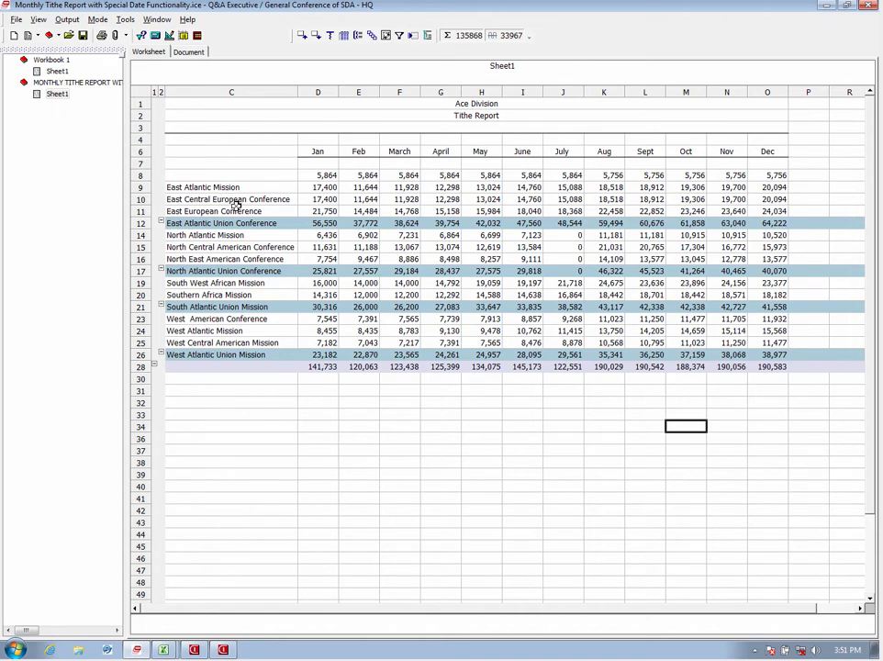
pyautogui.click(198, 650)
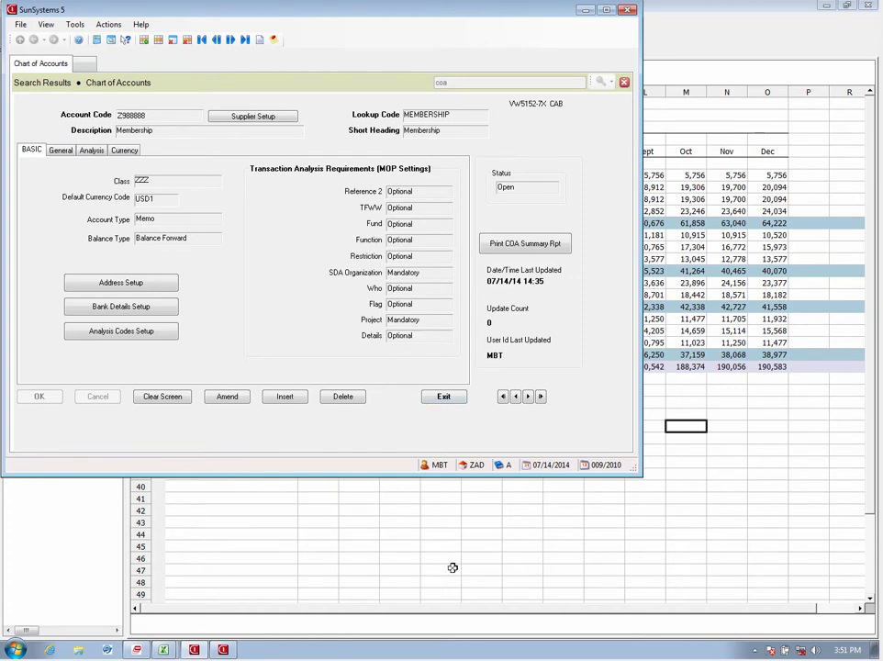
pyautogui.click(443, 400)
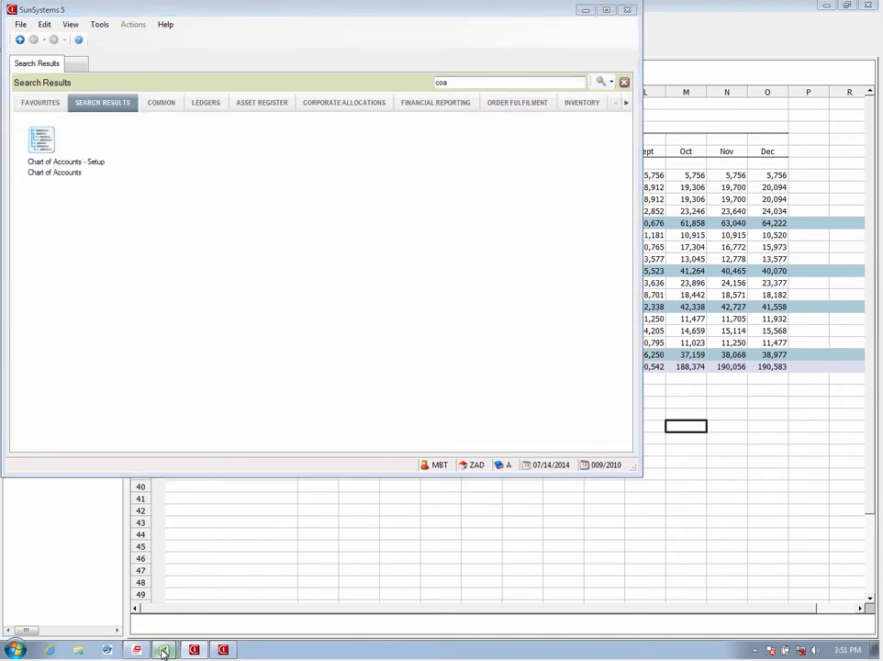
# Switch to the Membership workbook in Excel, hide column F and select the East European Conference's rounded figure in column G
pyautogui.moveTo(166, 651)
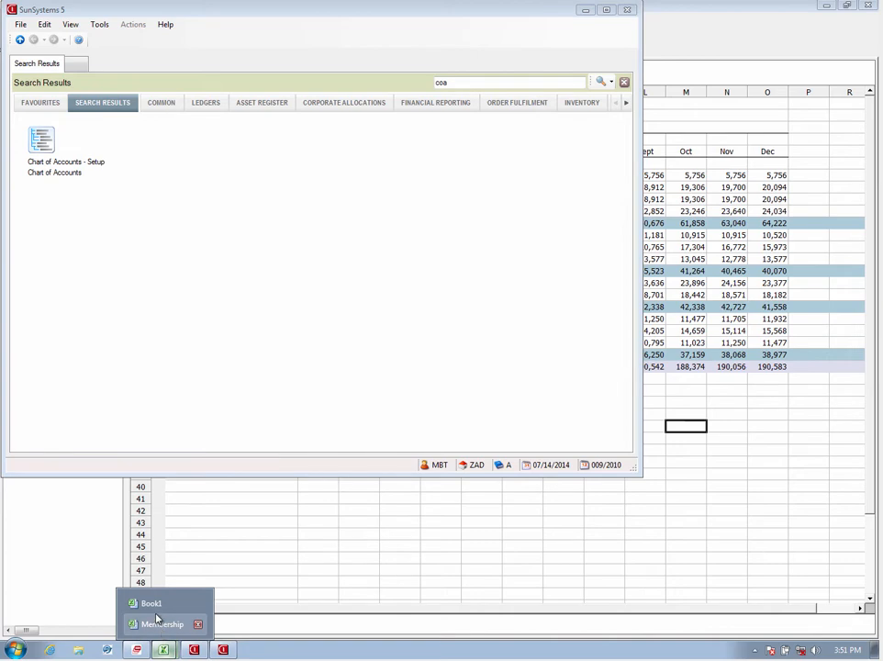
pyautogui.click(162, 626)
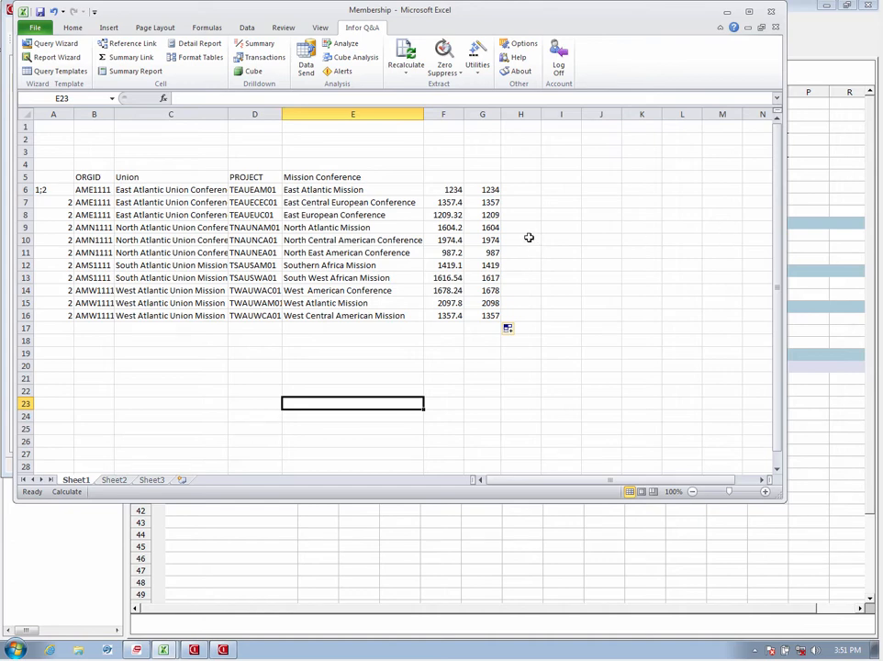
pyautogui.click(444, 114)
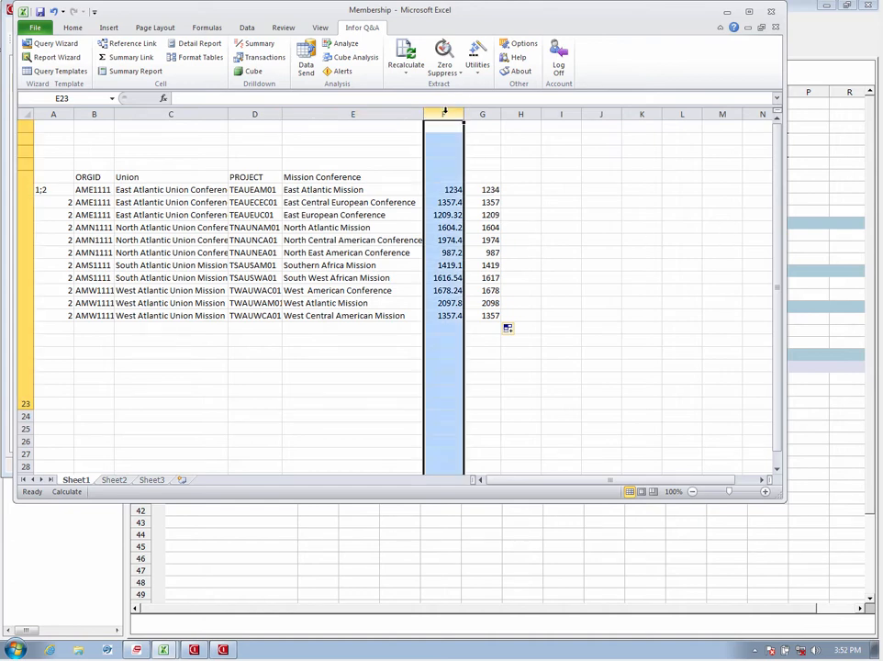
pyautogui.rightClick(445, 118)
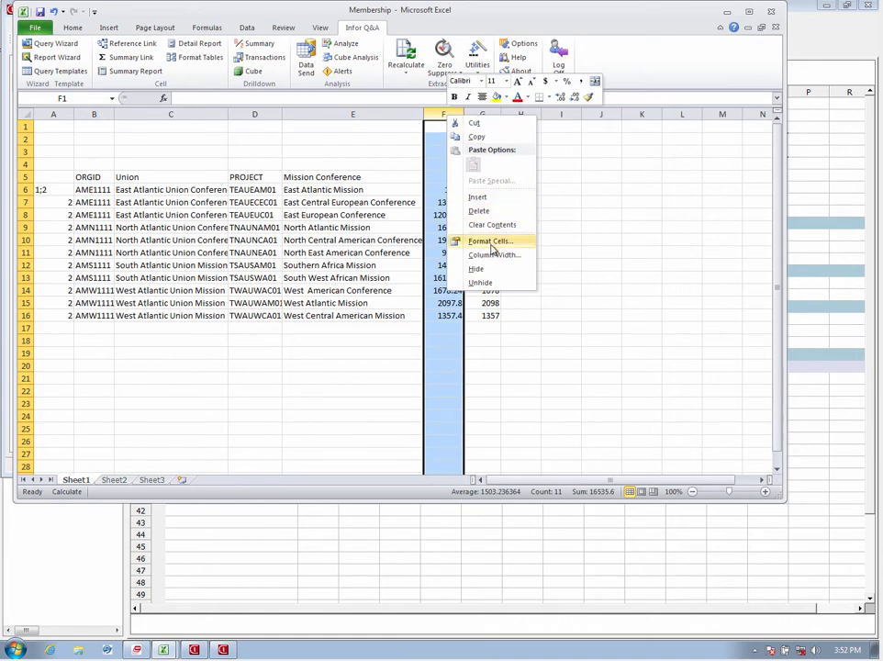
pyautogui.click(491, 272)
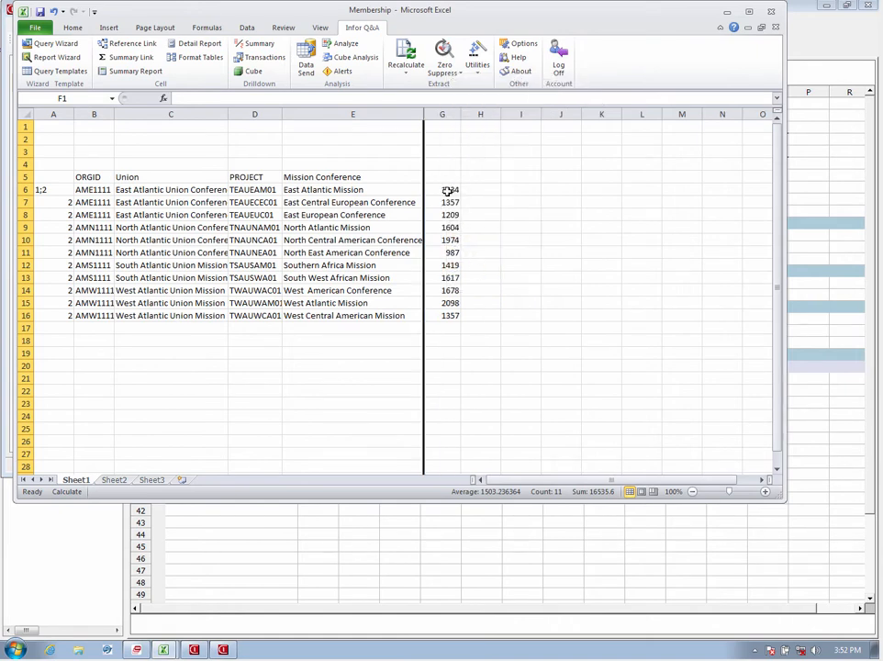
pyautogui.click(481, 239)
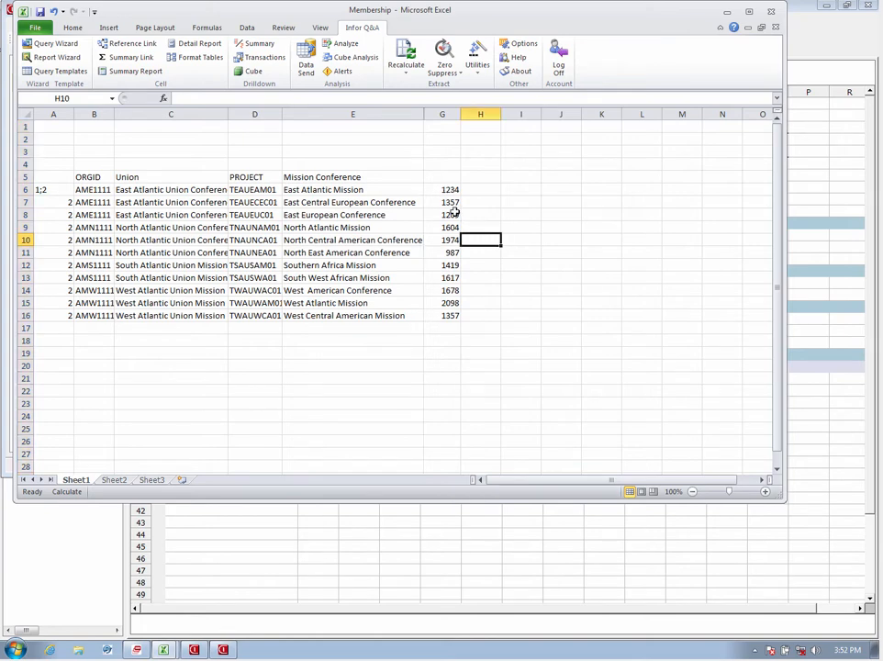
pyautogui.click(449, 214)
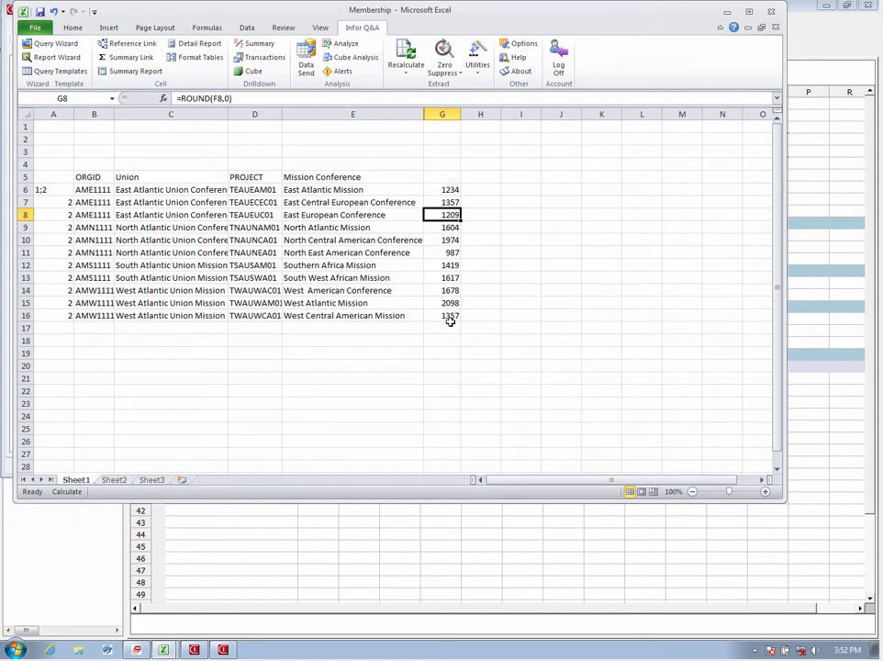
# View the monthly tithe report in Q&A Executive and return to the Membership workbook in Excel
pyautogui.click(695, 563)
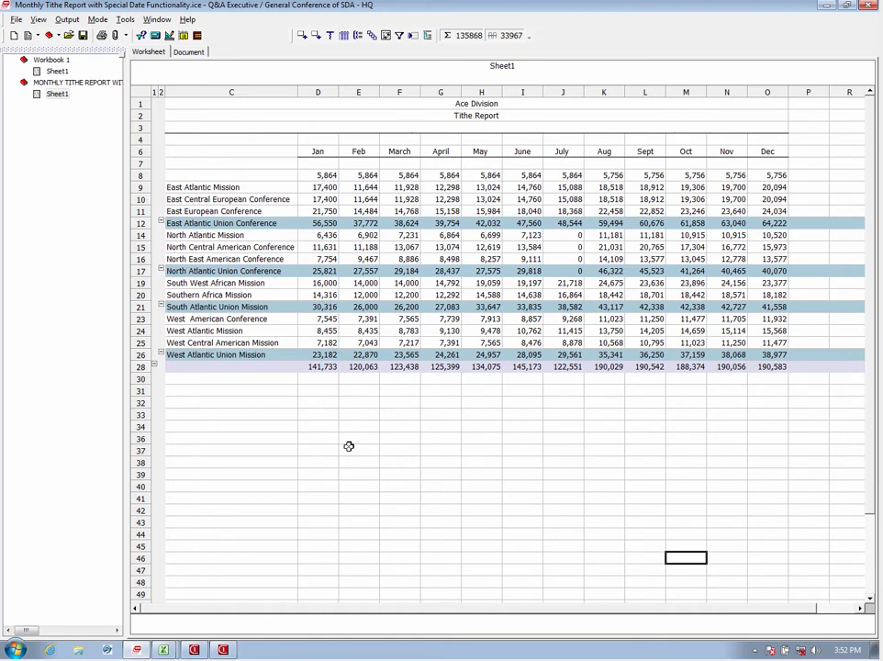
pyautogui.moveTo(162, 650)
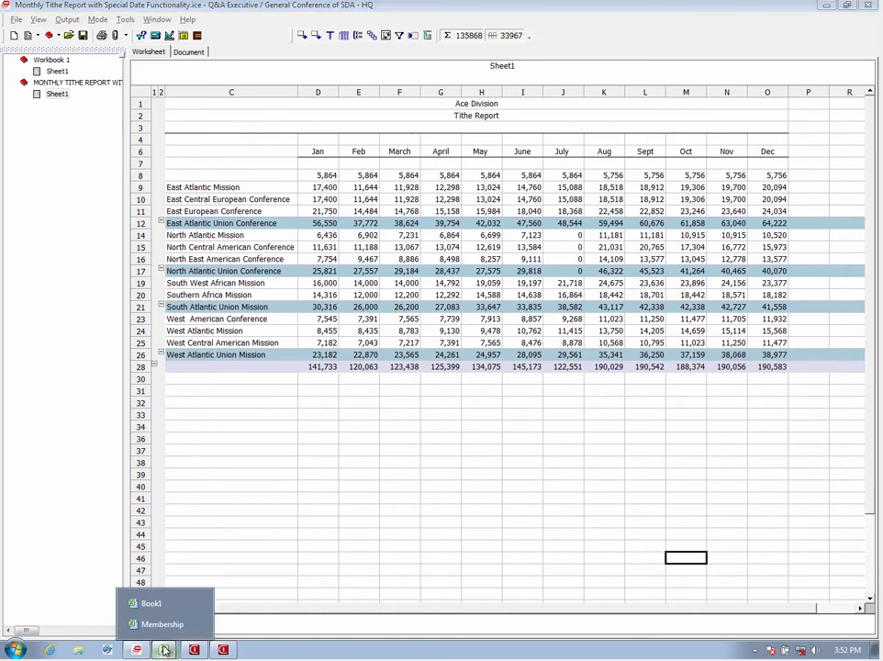
pyautogui.click(151, 624)
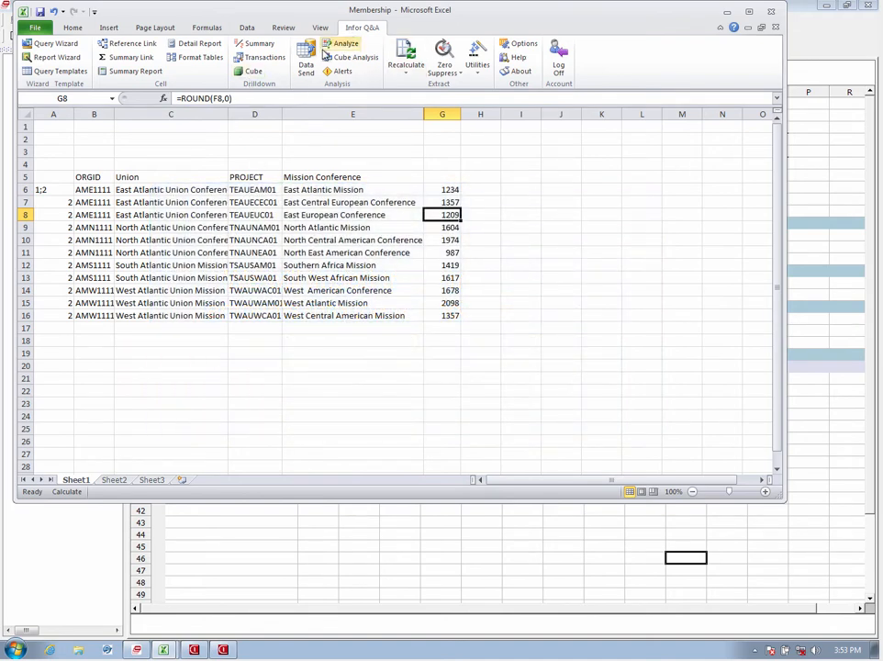
# Start a Data Send from the workbook and load the internal definition Data Send 2
pyautogui.click(306, 63)
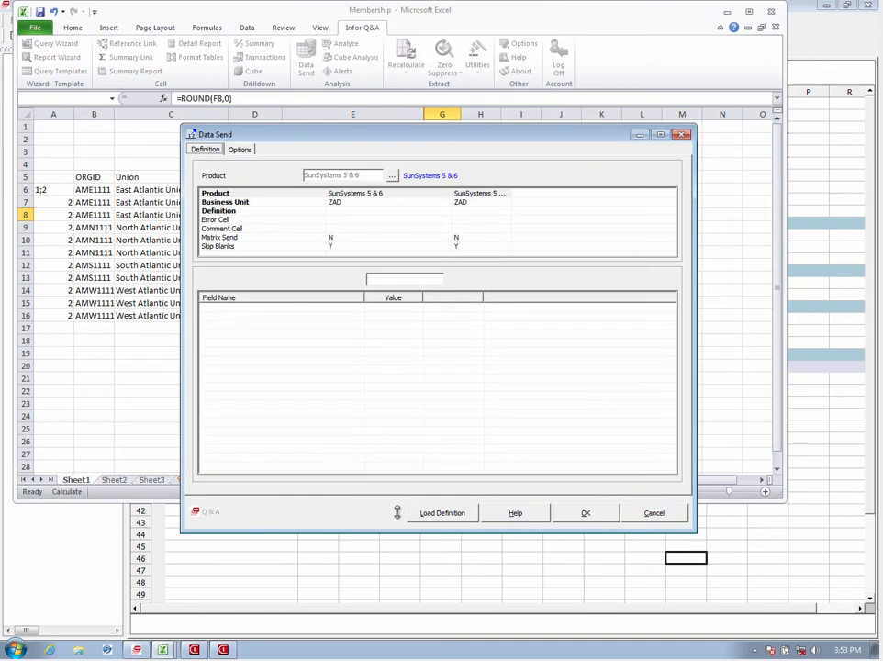
pyautogui.click(434, 515)
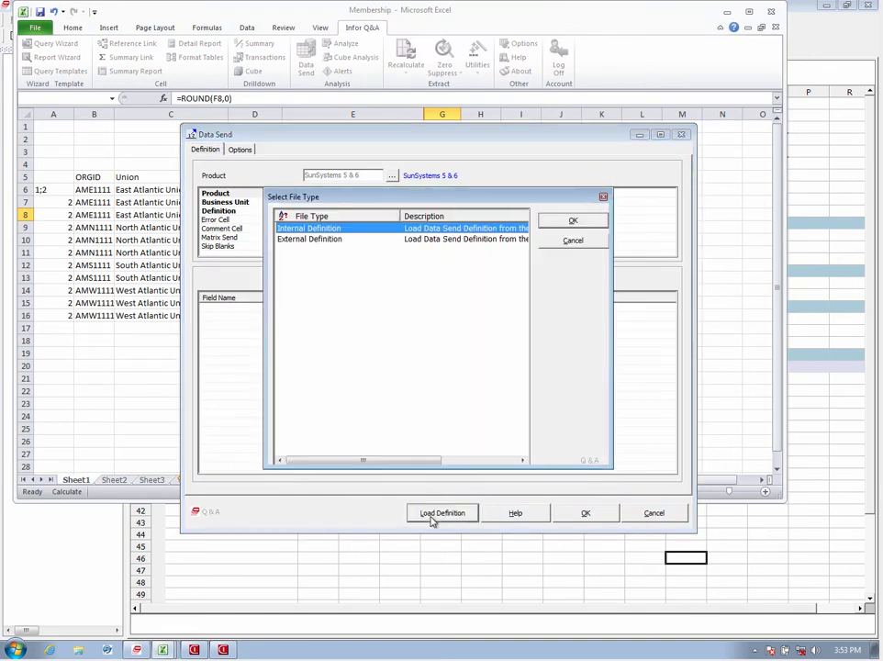
pyautogui.click(569, 222)
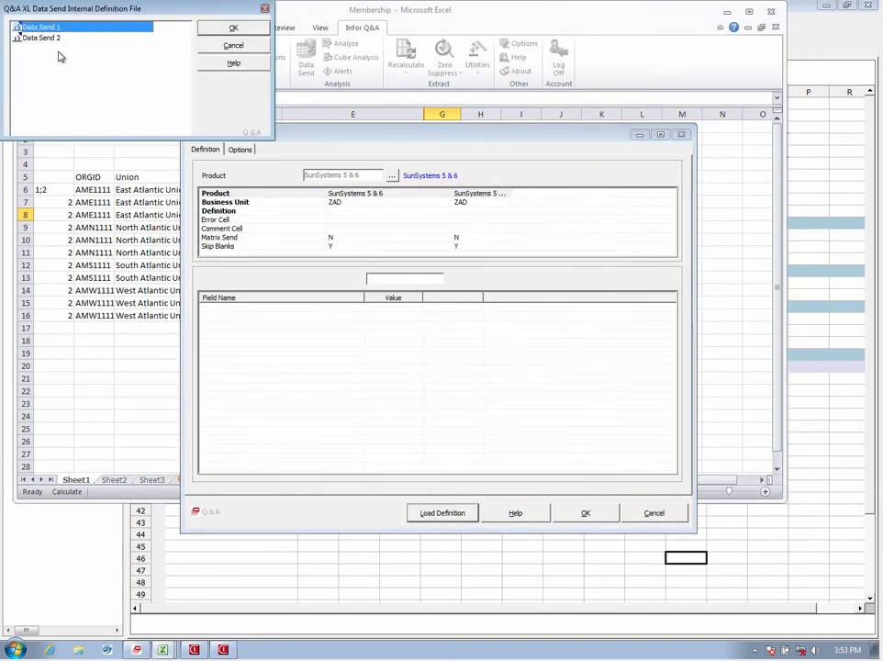
pyautogui.doubleClick(56, 38)
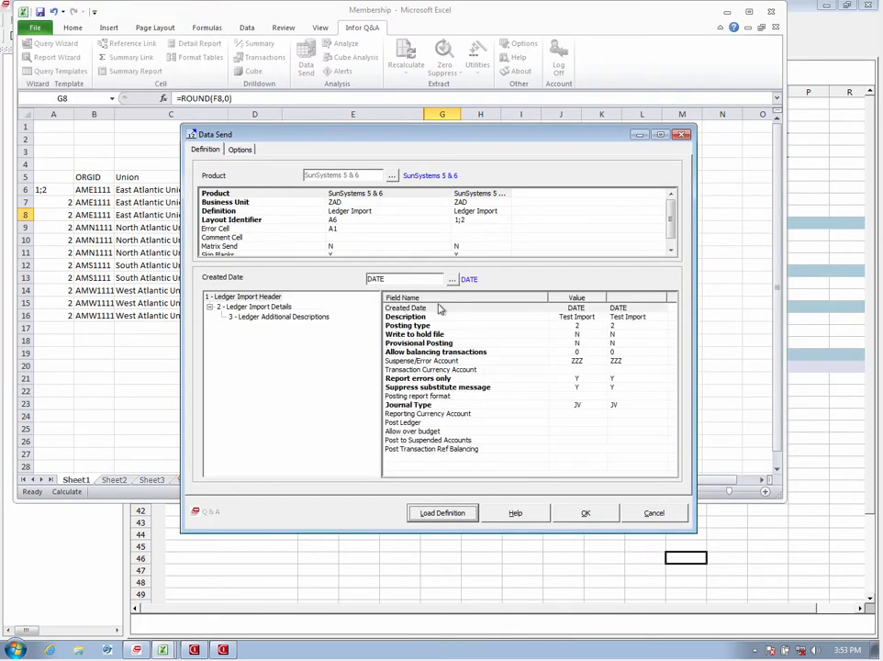
# Move the Data Send window off the worksheet data and review the definition's options and Ledger Import Header fields
pyautogui.moveTo(469, 136); pyautogui.dragTo(623, 49)
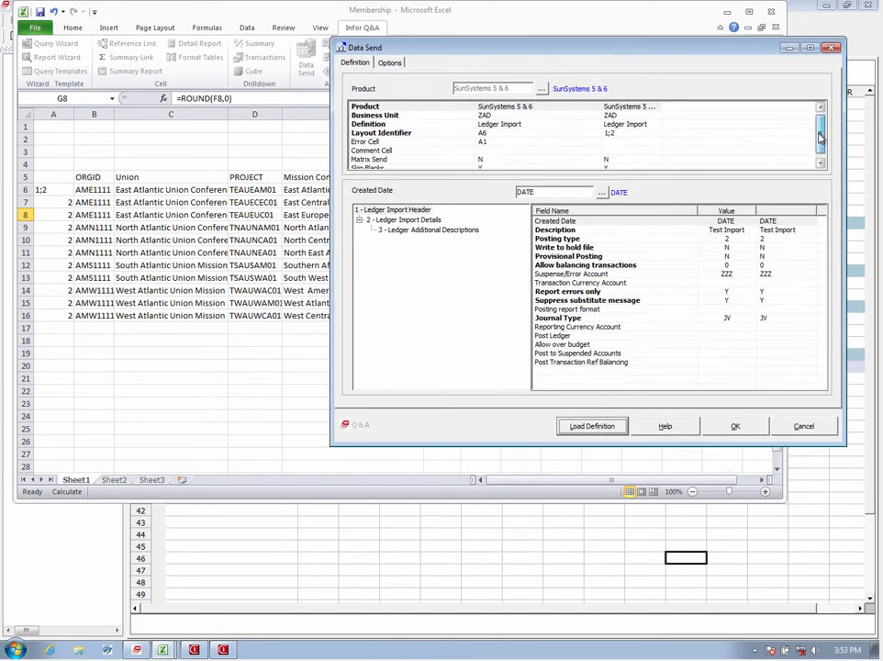
pyautogui.moveTo(820, 134); pyautogui.dragTo(812, 142)
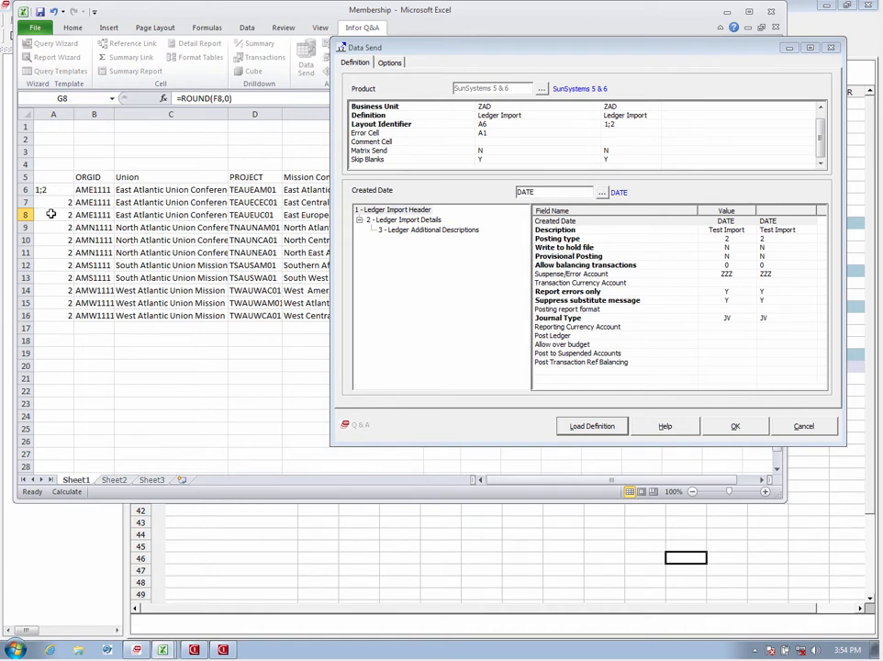
pyautogui.click(403, 211)
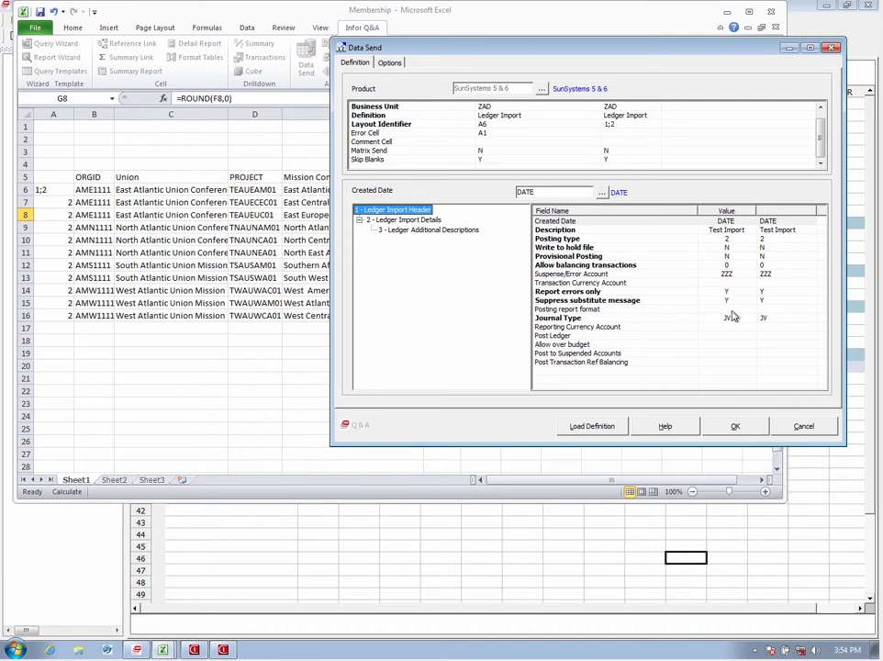
# Set the Accounting Period in the Ledger Import Details to 2009/001
pyautogui.click(421, 221)
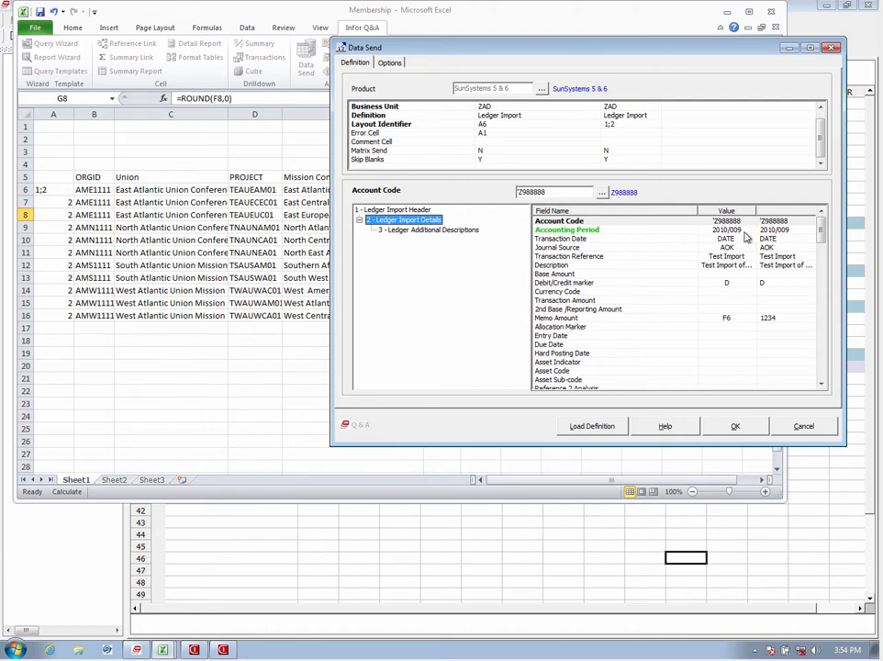
pyautogui.click(676, 230)
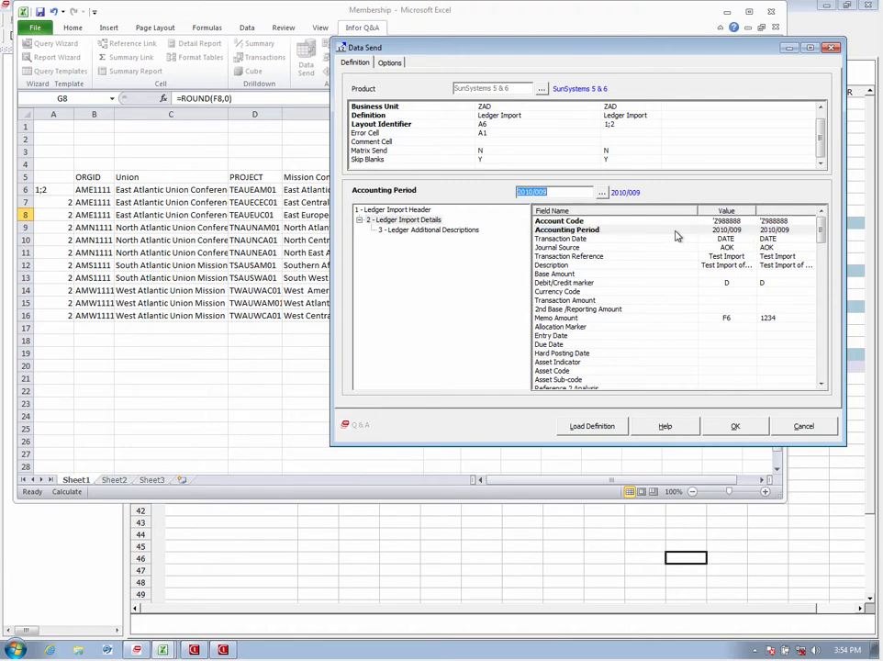
pyautogui.click(533, 193)
pyautogui.press('BackSpace')
pyautogui.press('BackSpace')
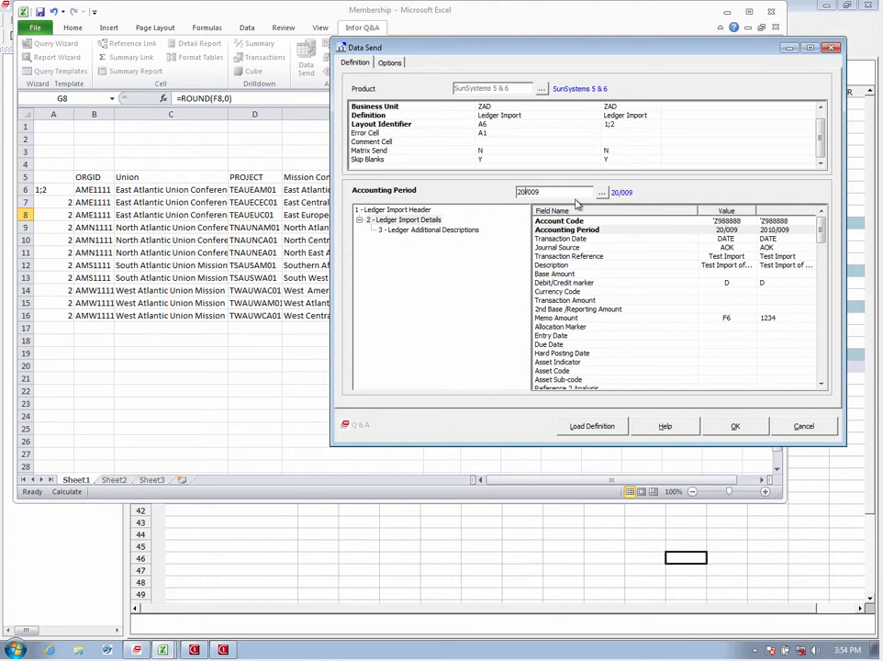
pyautogui.write('09')
pyautogui.click(552, 192)
pyautogui.press('BackSpace')
pyautogui.click(695, 242)
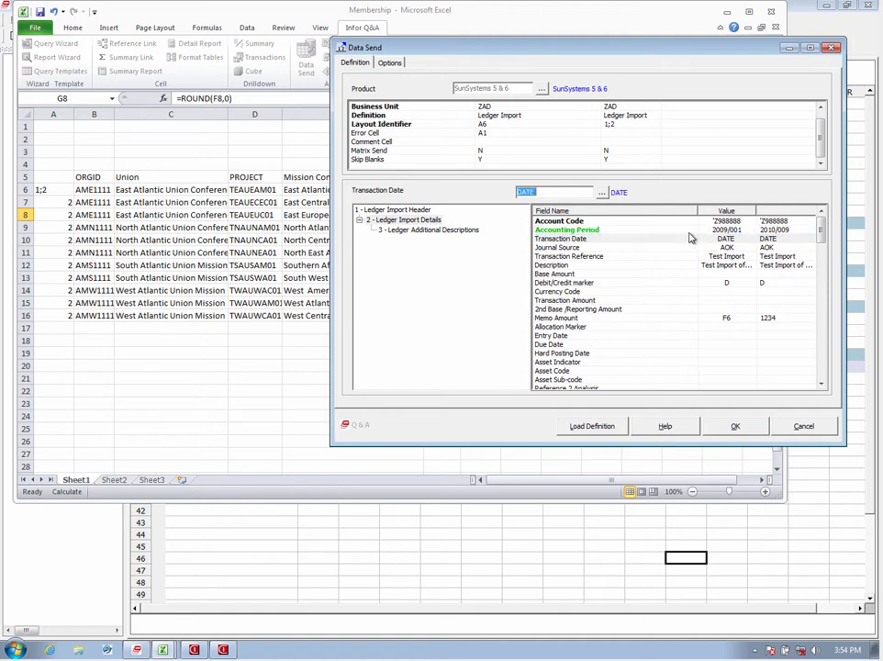
# Point the Memo Amount field of the Ledger Import Details at worksheet cell G6
pyautogui.click(691, 232)
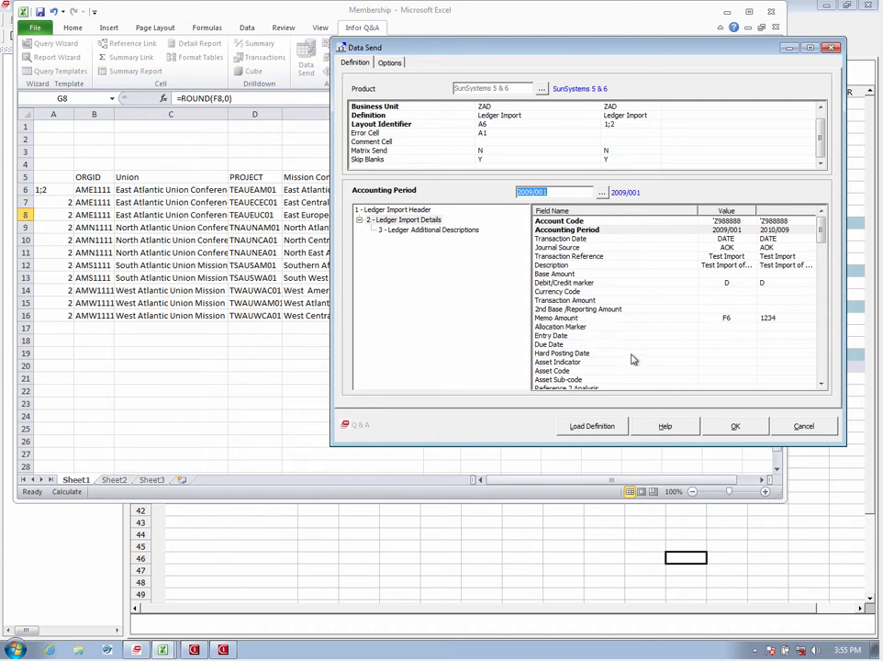
pyautogui.moveTo(823, 236); pyautogui.dragTo(822, 299)
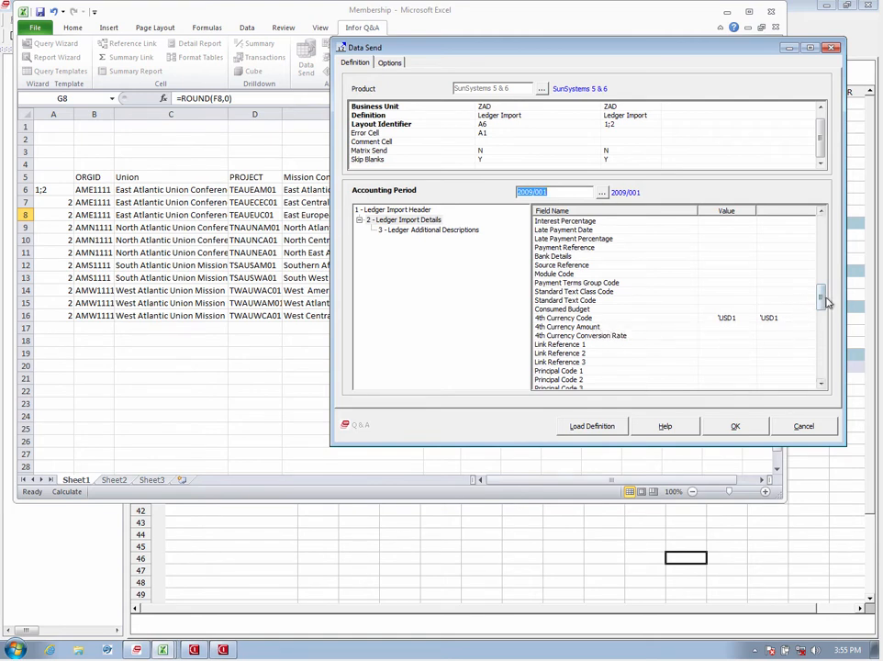
pyautogui.moveTo(826, 301)
pyautogui.mouseDown()
pyautogui.moveTo(829, 229)
pyautogui.moveTo(829, 246)
pyautogui.mouseUp()
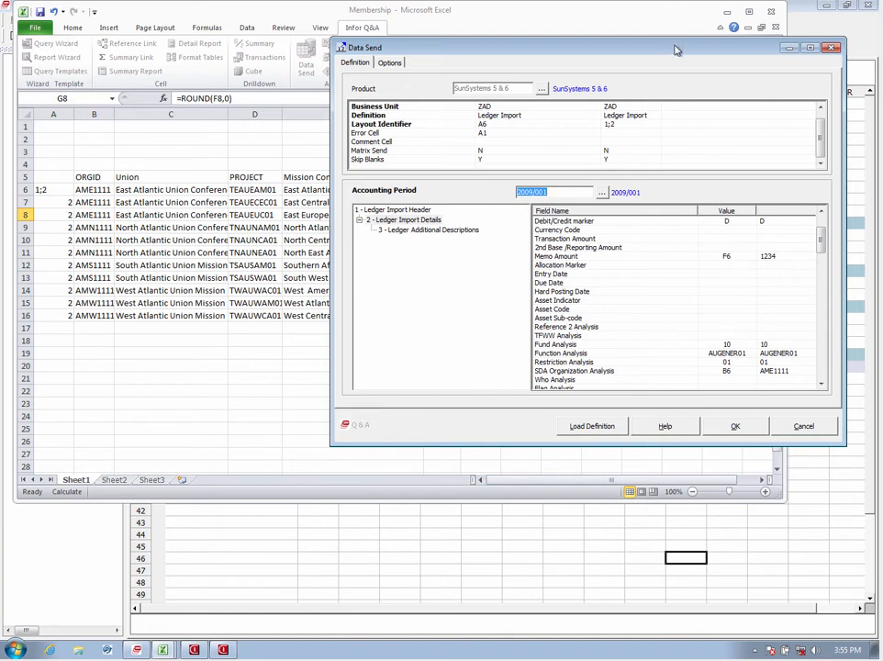
pyautogui.moveTo(674, 49); pyautogui.dragTo(542, 226)
pyautogui.click(496, 192)
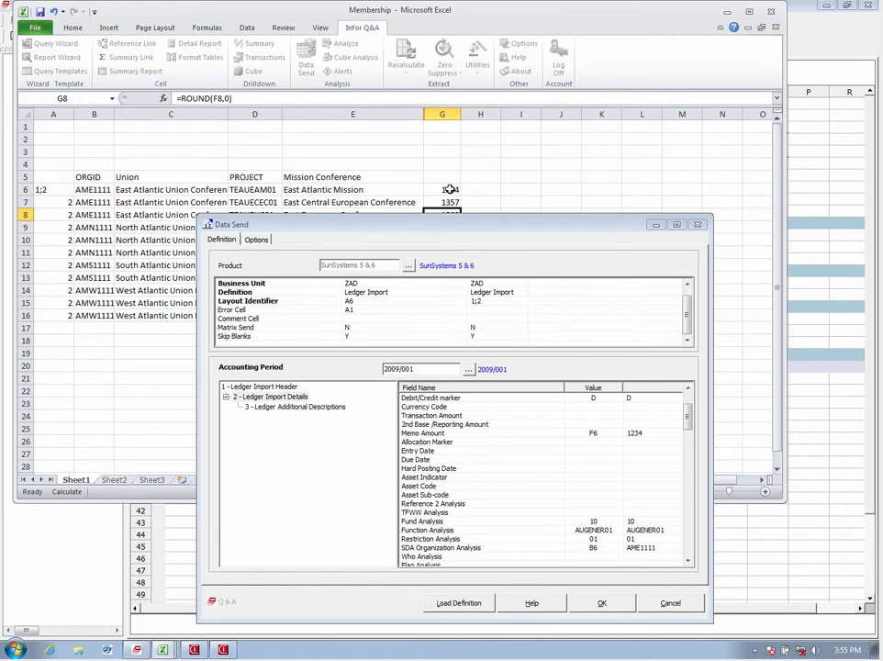
pyautogui.moveTo(471, 222); pyautogui.dragTo(546, 90)
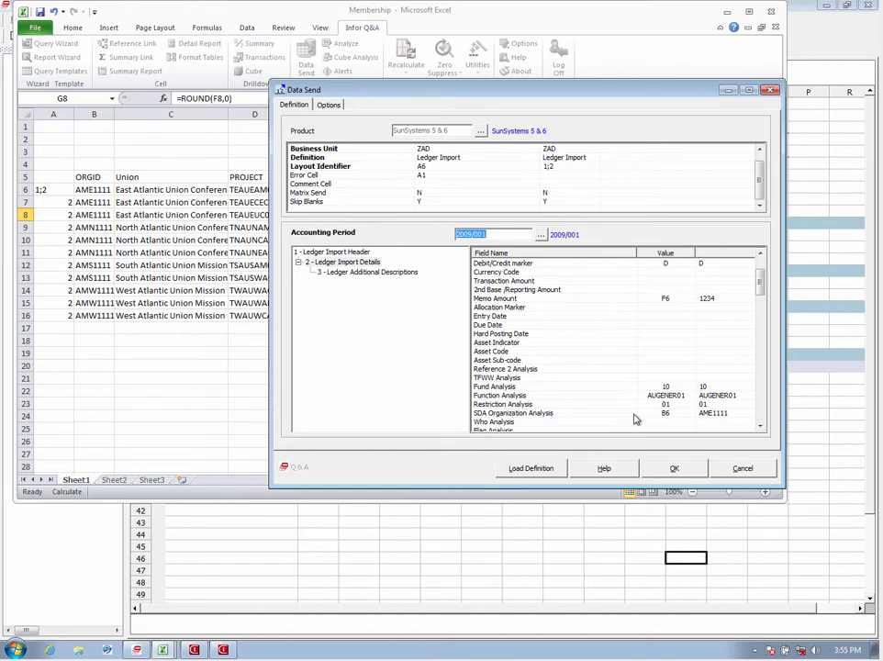
pyautogui.click(655, 299)
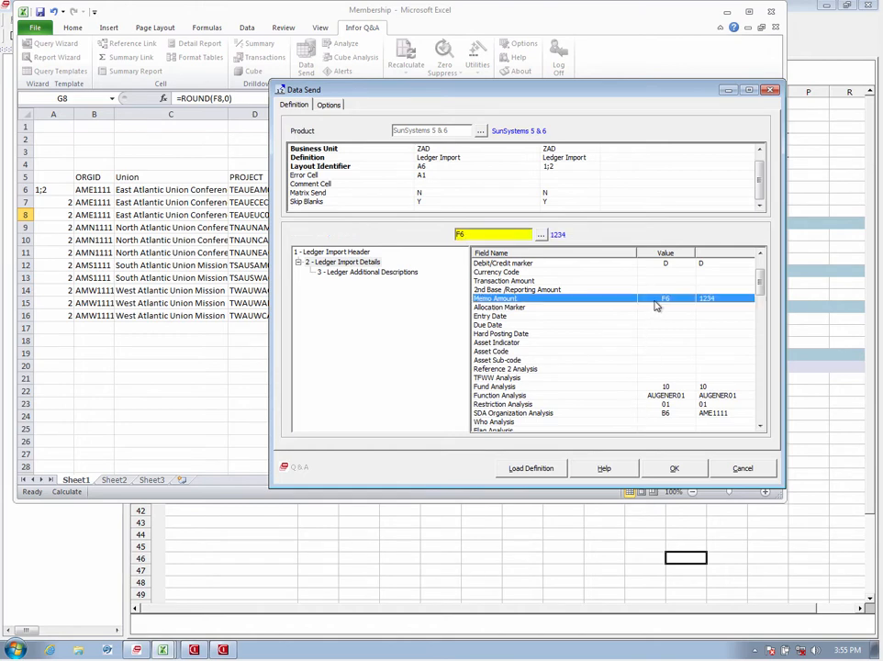
pyautogui.click(463, 236)
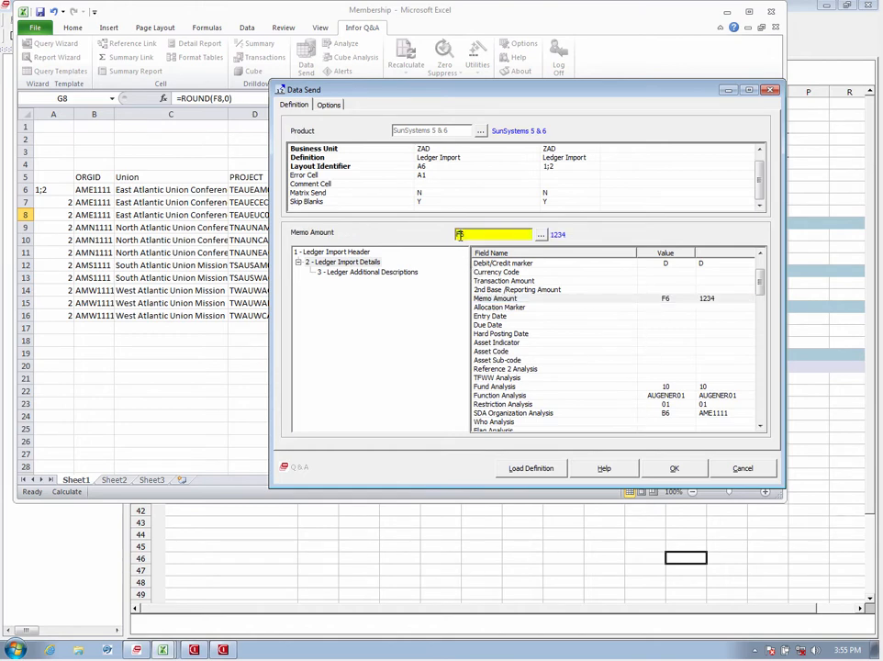
pyautogui.press('BackSpace')
pyautogui.write('G')
# Examine the Function, SDA Organization and Project Analysis fields and the 4th Currency Code in the Ledger Import Details
pyautogui.click(664, 395)
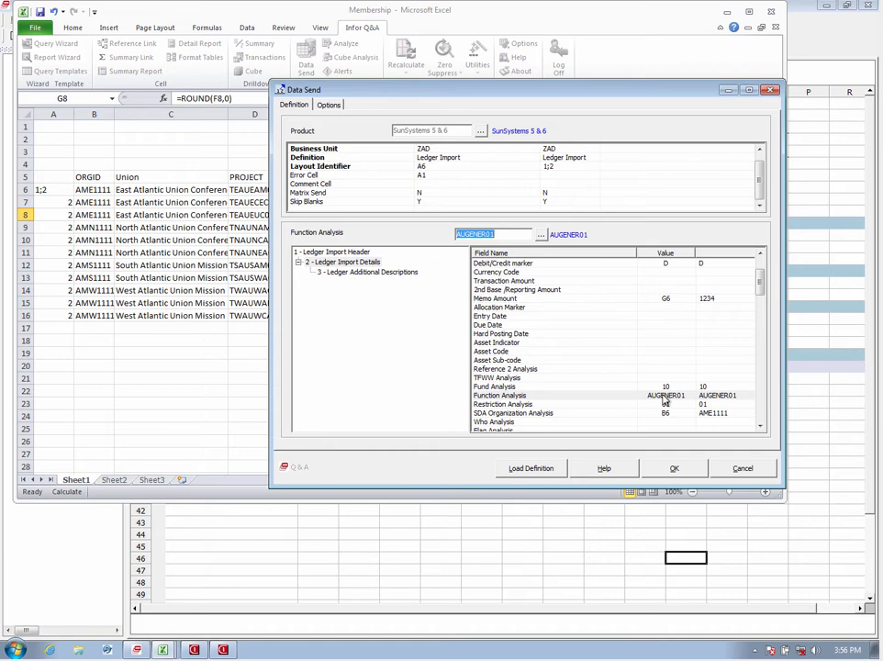
pyautogui.click(524, 413)
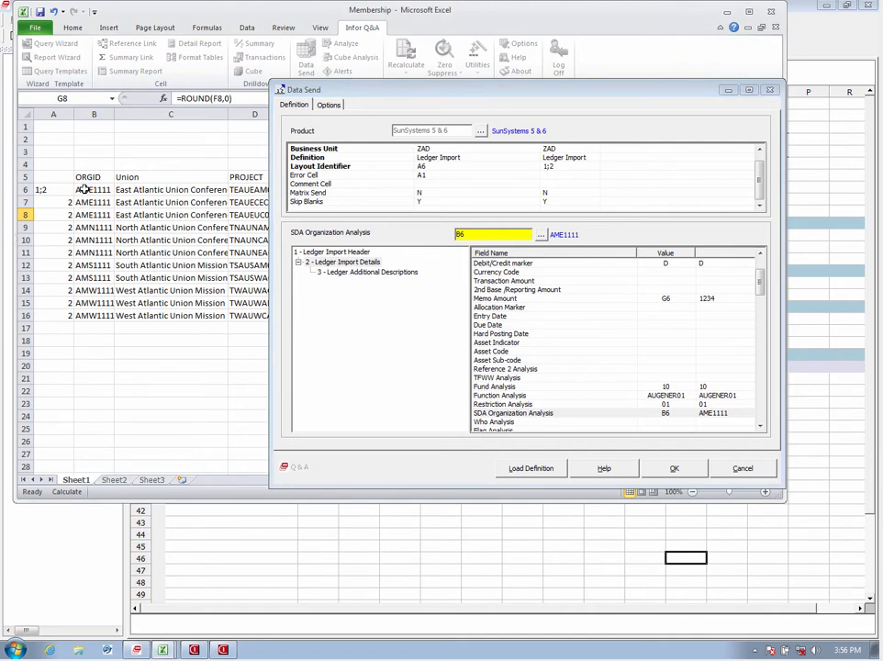
pyautogui.click(761, 425)
pyautogui.click(761, 426)
pyautogui.click(761, 426)
pyautogui.click(761, 426)
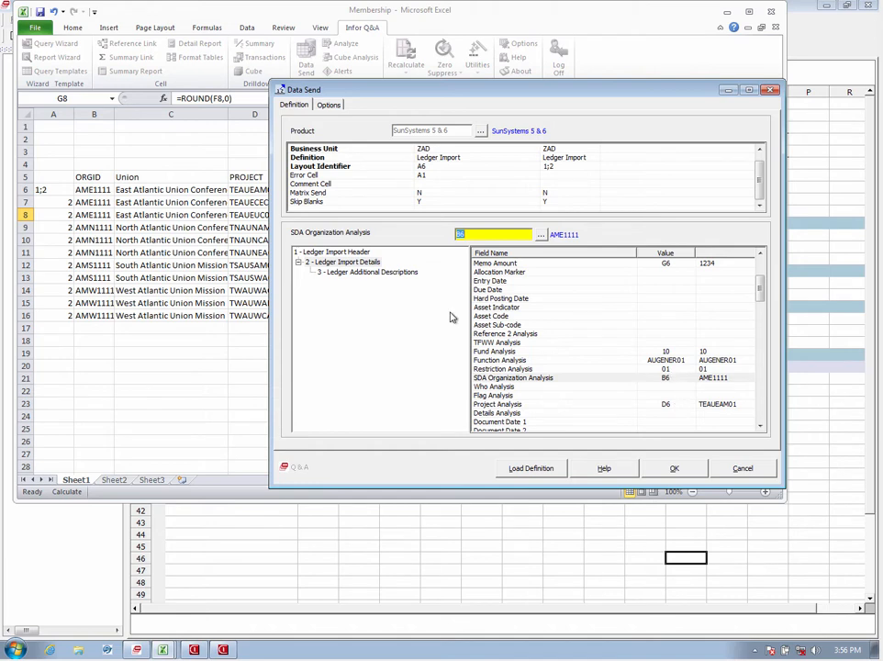
pyautogui.click(256, 237)
pyautogui.moveTo(761, 290); pyautogui.dragTo(762, 354)
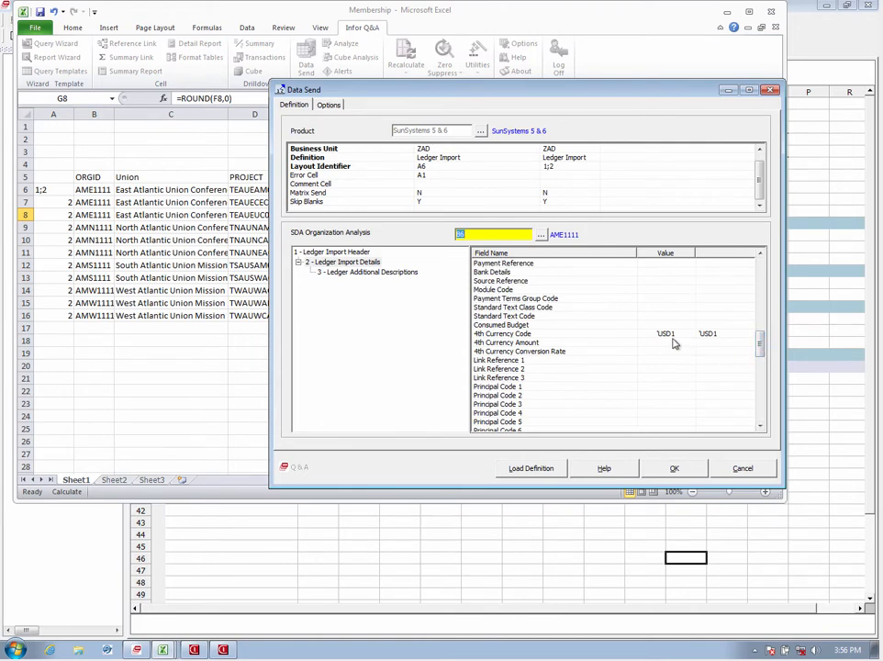
# Run the Data Send to transfer the membership records into SunSystems 5 & 6 and dismiss the completion message
pyautogui.click(695, 469)
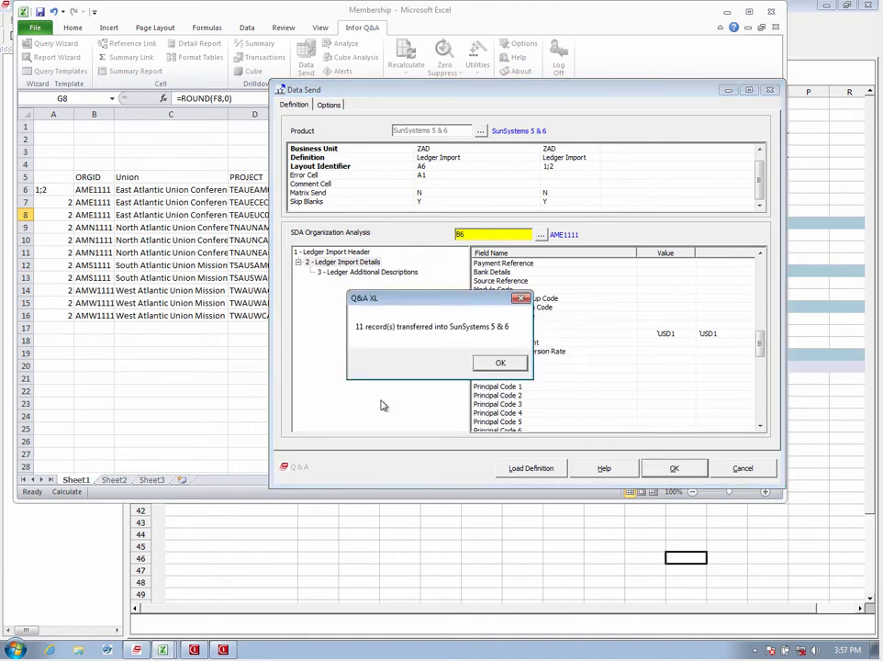
pyautogui.click(516, 363)
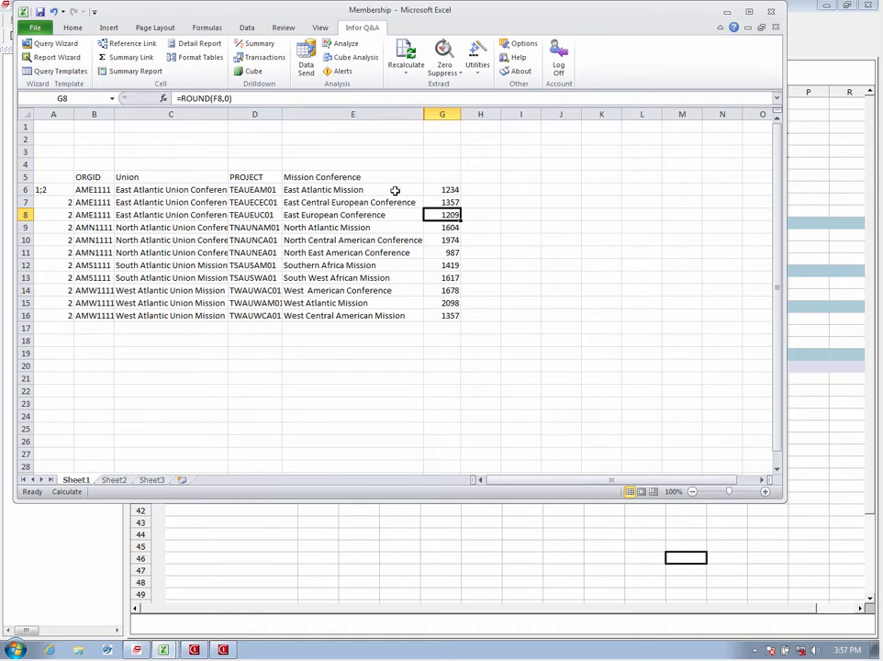
pyautogui.click(446, 137)
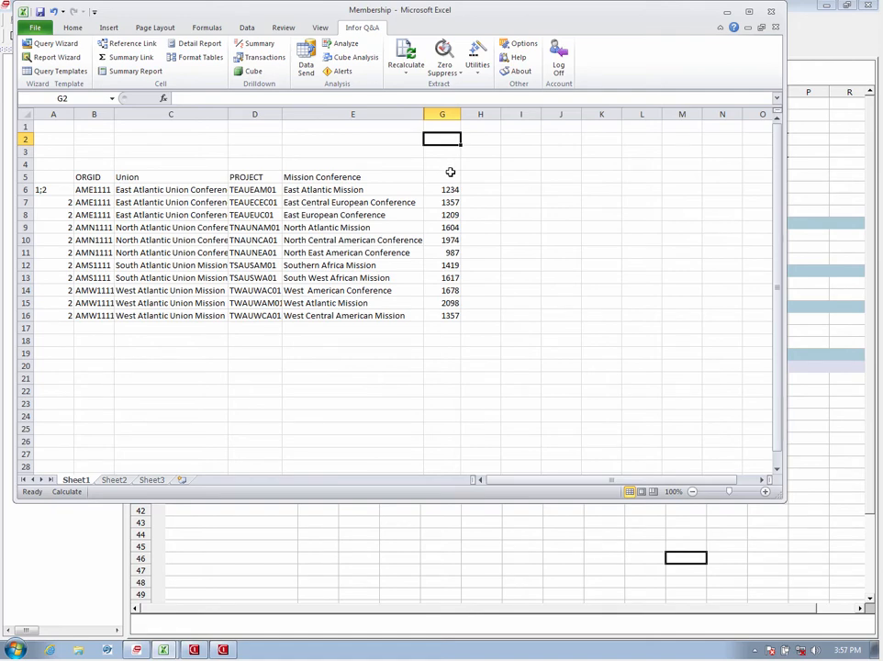
# Switch to SunSystems 5, search the functions for "ledger" and open Ledger Import
pyautogui.click(193, 649)
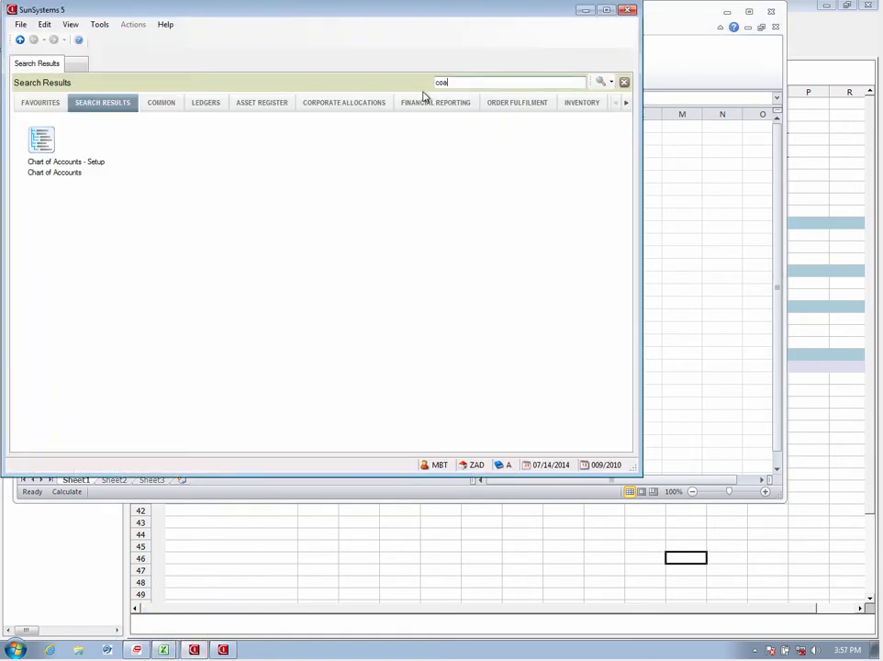
pyautogui.press('BackSpace')
pyautogui.press('BackSpace')
pyautogui.press('BackSpace')
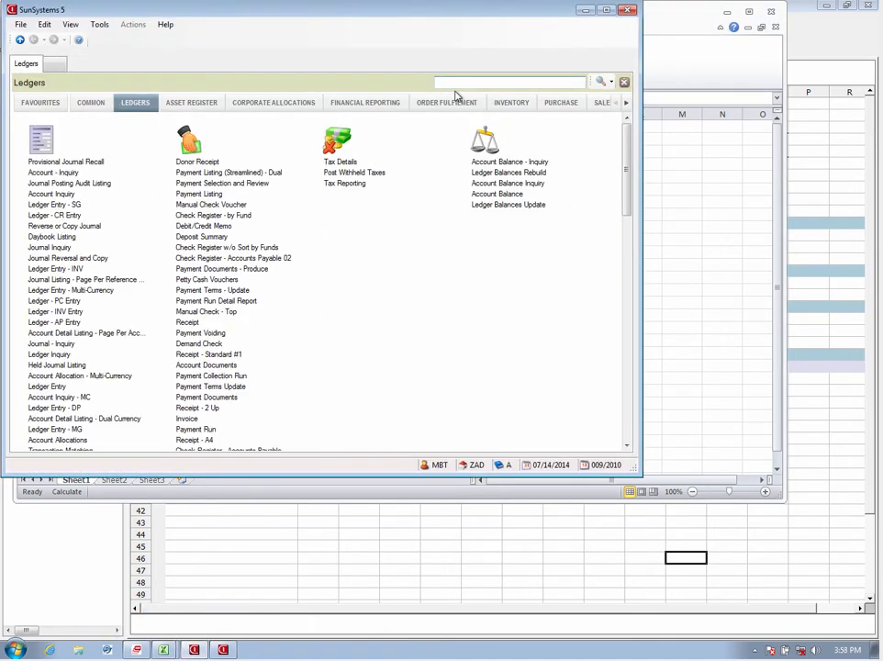
pyautogui.write('ledger ')
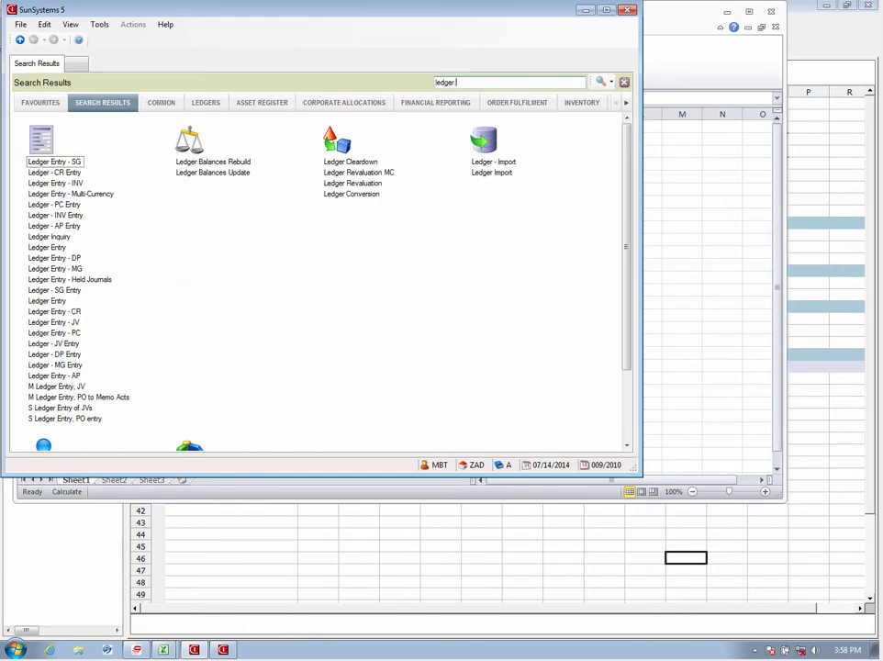
pyautogui.write('entry')
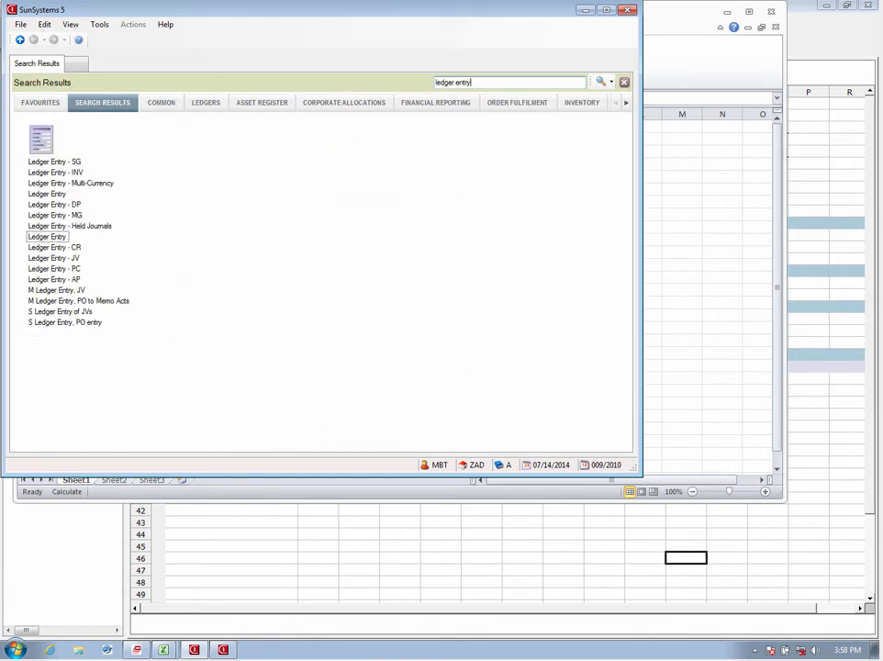
pyautogui.press('BackSpace')
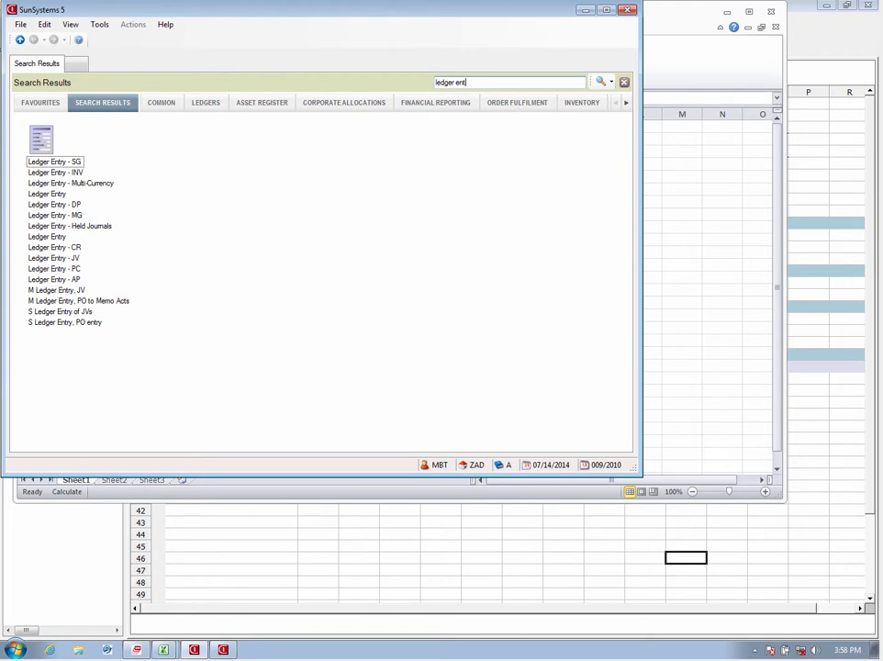
pyautogui.press('BackSpace')
pyautogui.press('BackSpace')
pyautogui.press('BackSpace')
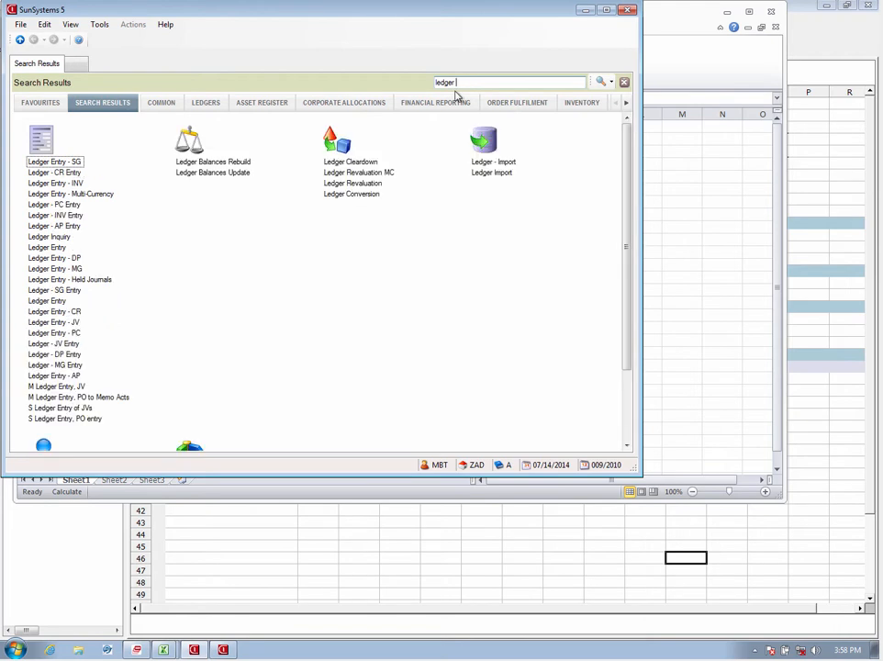
pyautogui.click(484, 173)
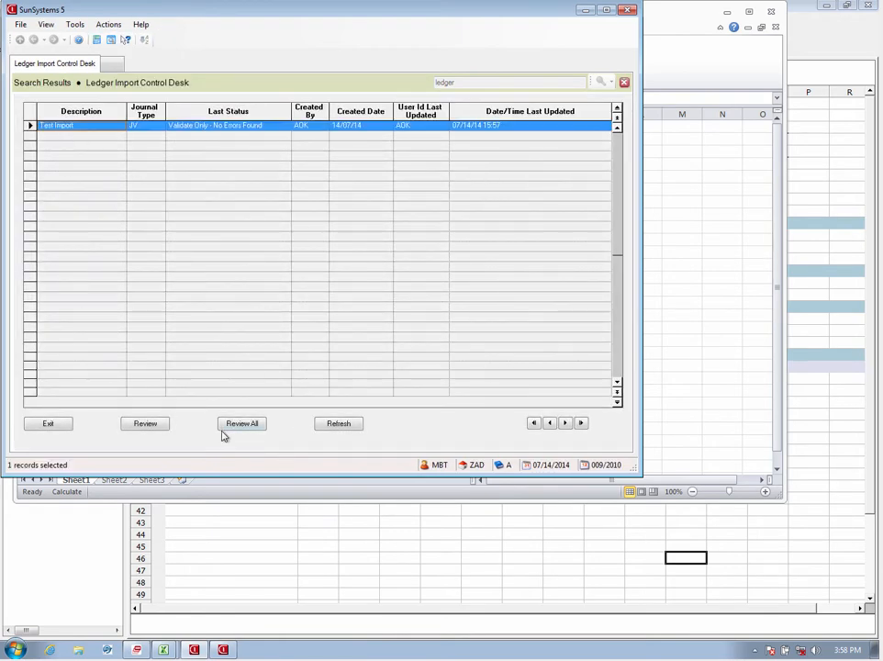
# Review the Test Import entry and start the Ledger Import Process as its batch process
pyautogui.click(145, 424)
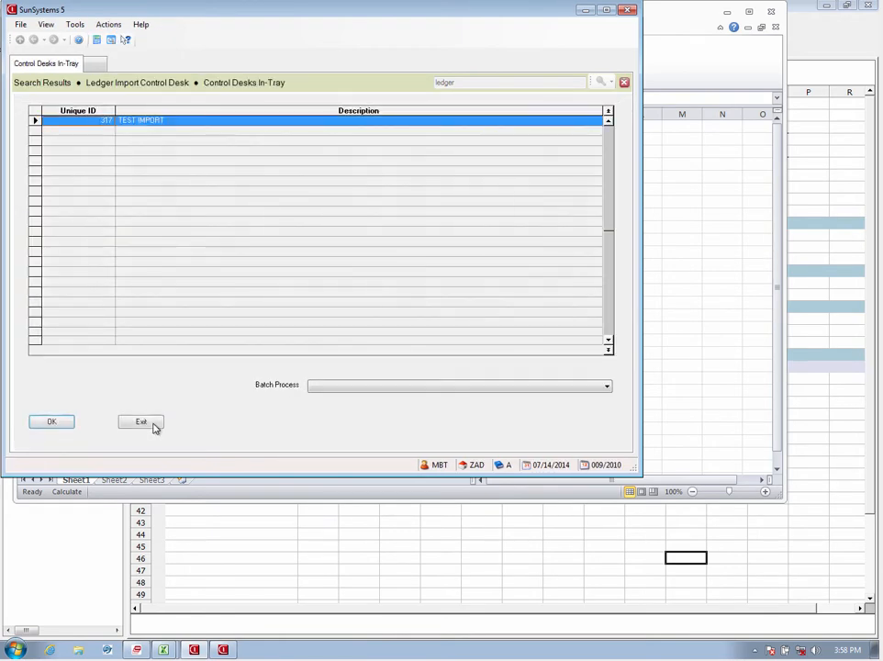
pyautogui.click(416, 391)
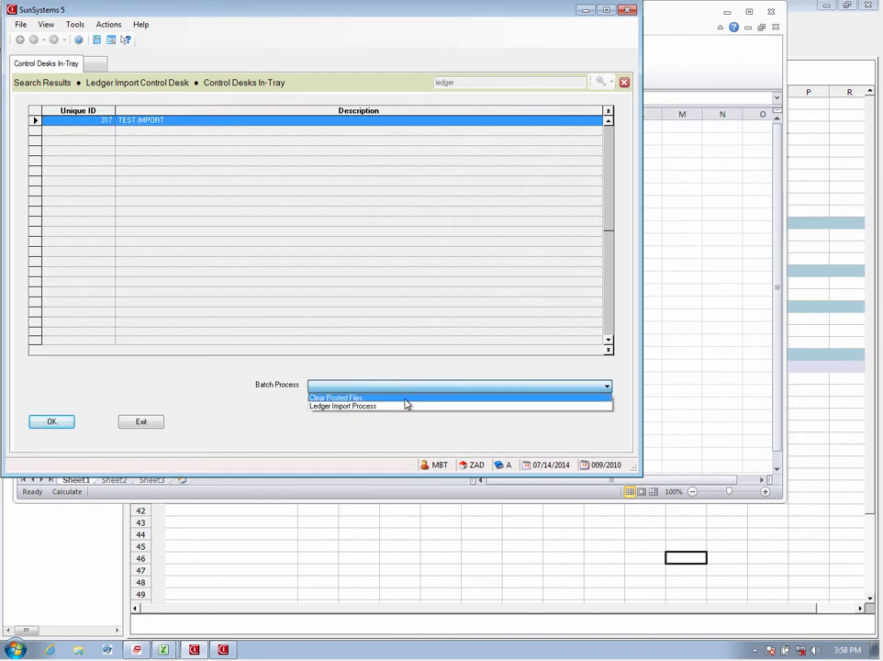
pyautogui.click(405, 406)
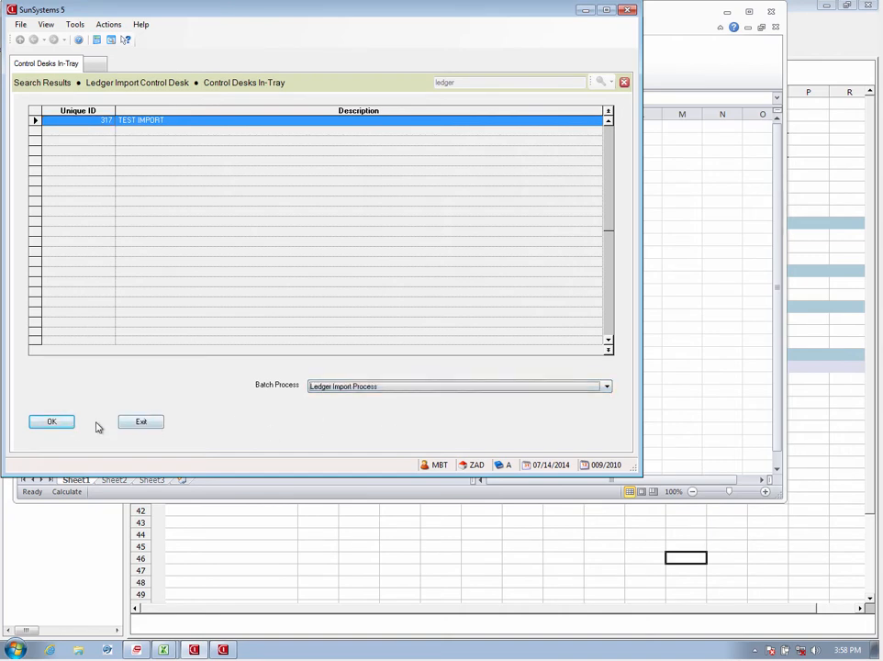
pyautogui.click(54, 422)
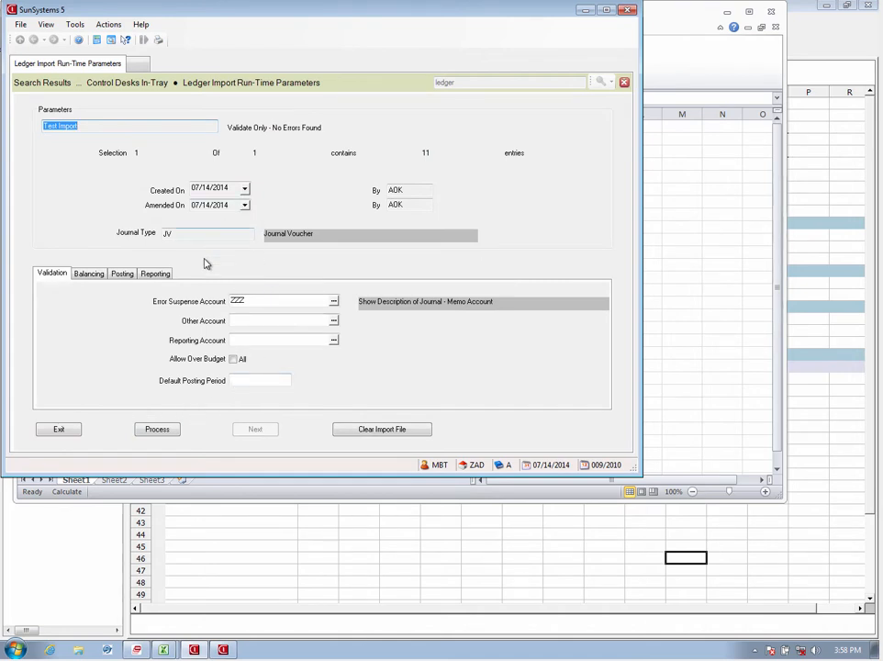
# Check the posting options and process the Test Import, closing the journal listing and declining the extra report
pyautogui.click(117, 275)
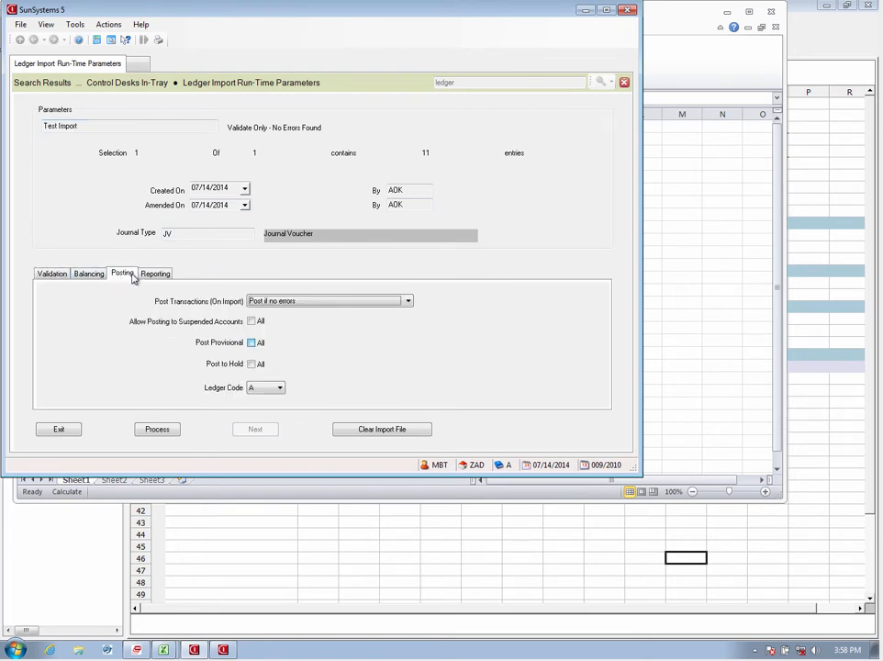
pyautogui.click(145, 432)
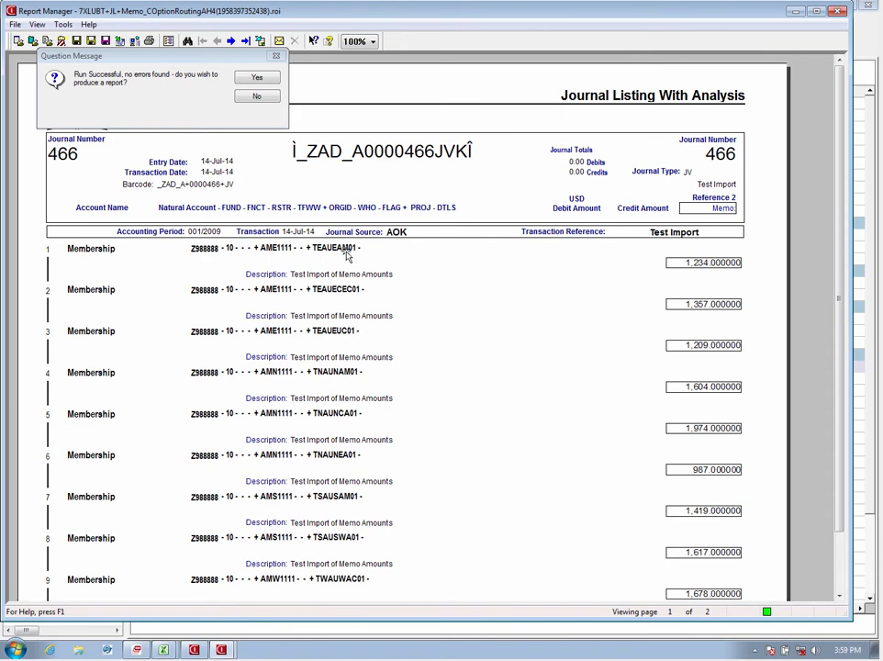
pyautogui.click(839, 11)
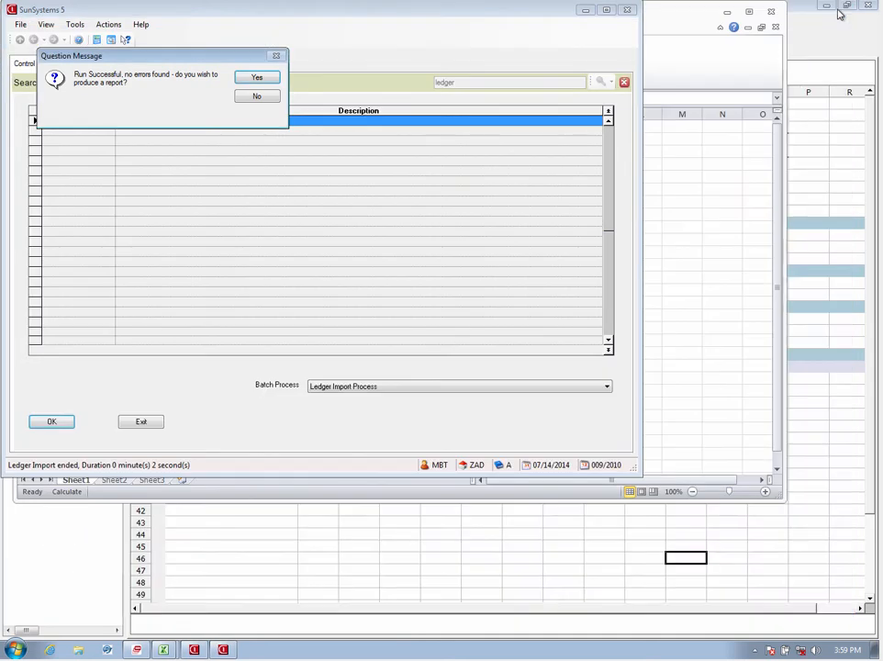
pyautogui.click(274, 101)
pyautogui.click(299, 110)
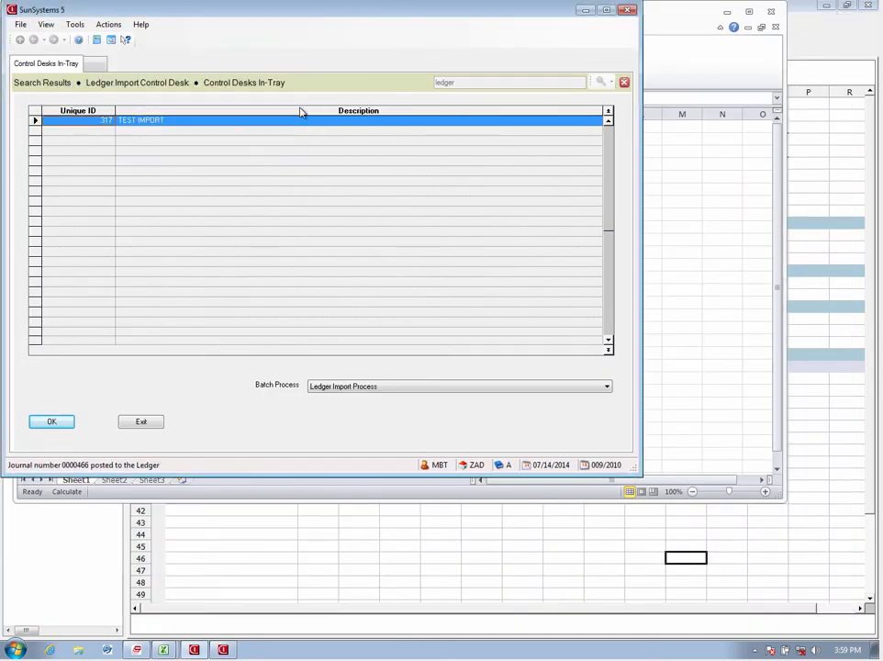
# Close the ledger import screens and minimize SunSystems and the Membership workbook to return to Q&A Executive
pyautogui.click(625, 83)
pyautogui.click(624, 84)
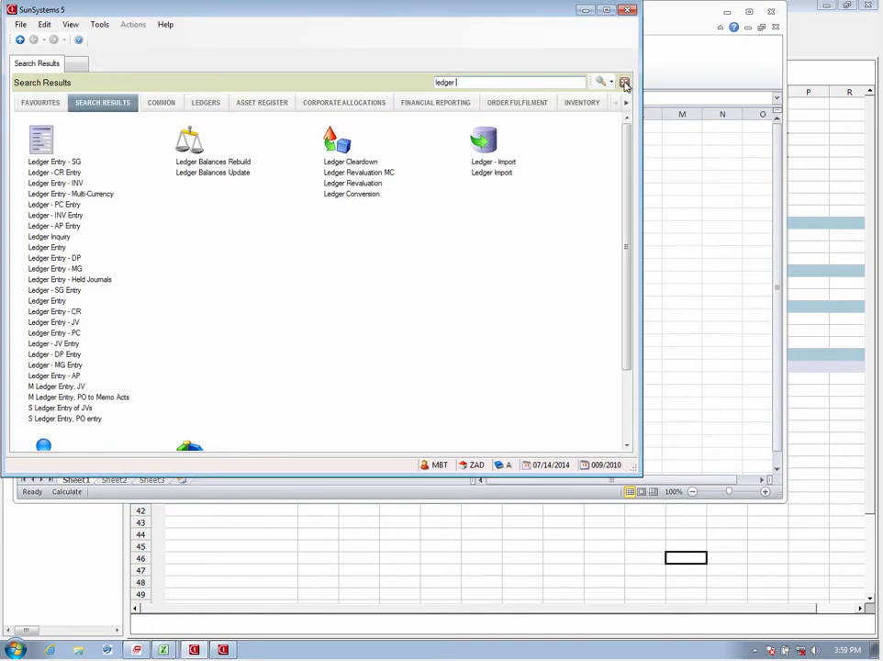
pyautogui.click(585, 10)
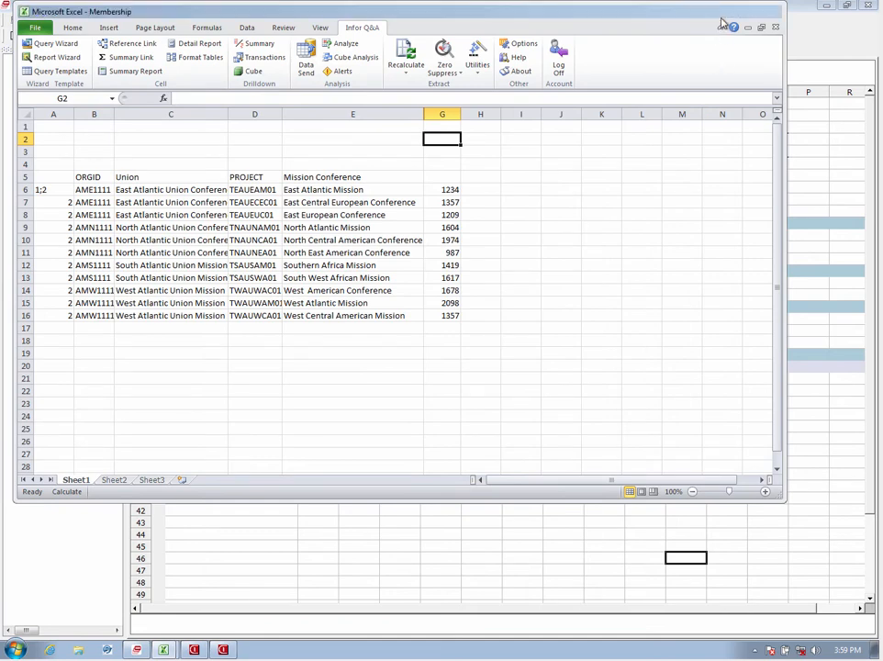
pyautogui.click(727, 12)
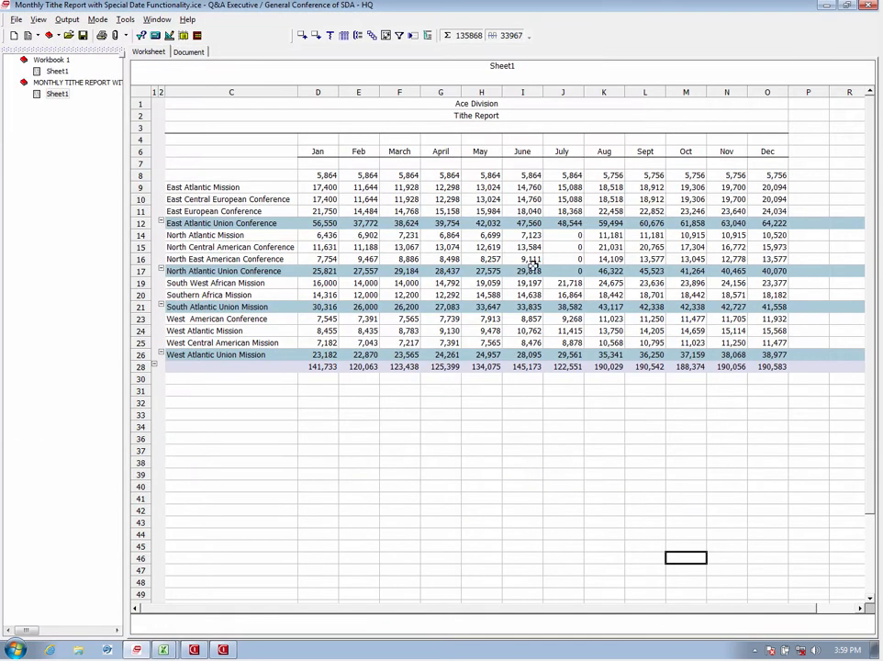
# Create a new workbook and open the definition of cell B5 on its Sheet1
pyautogui.click(13, 36)
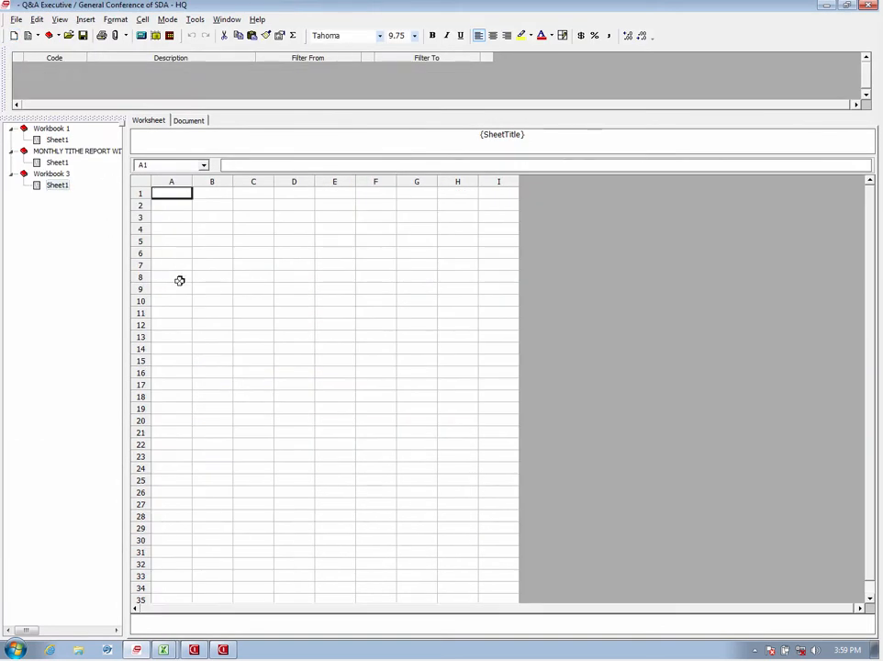
pyautogui.click(201, 239)
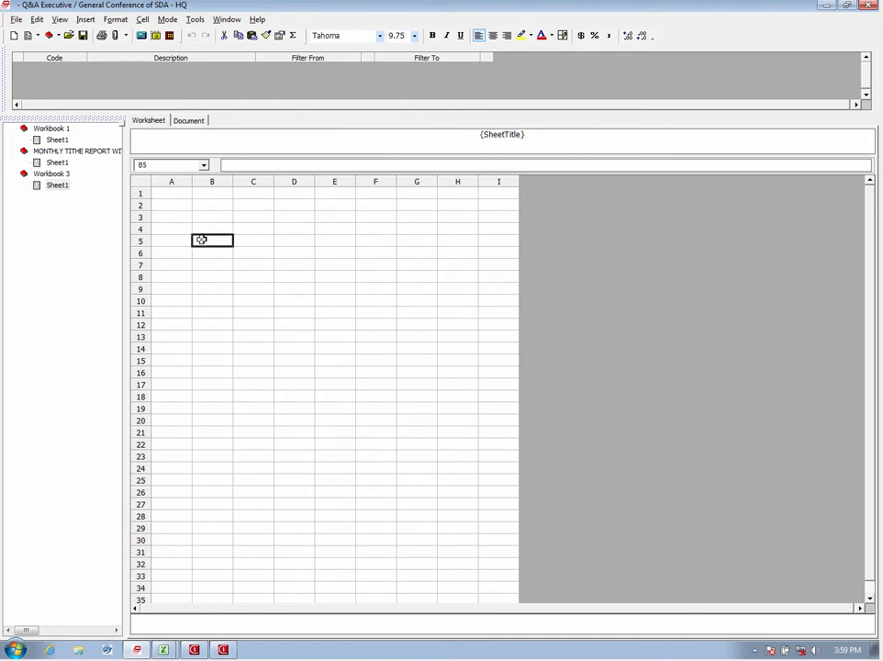
pyautogui.doubleClick(201, 238)
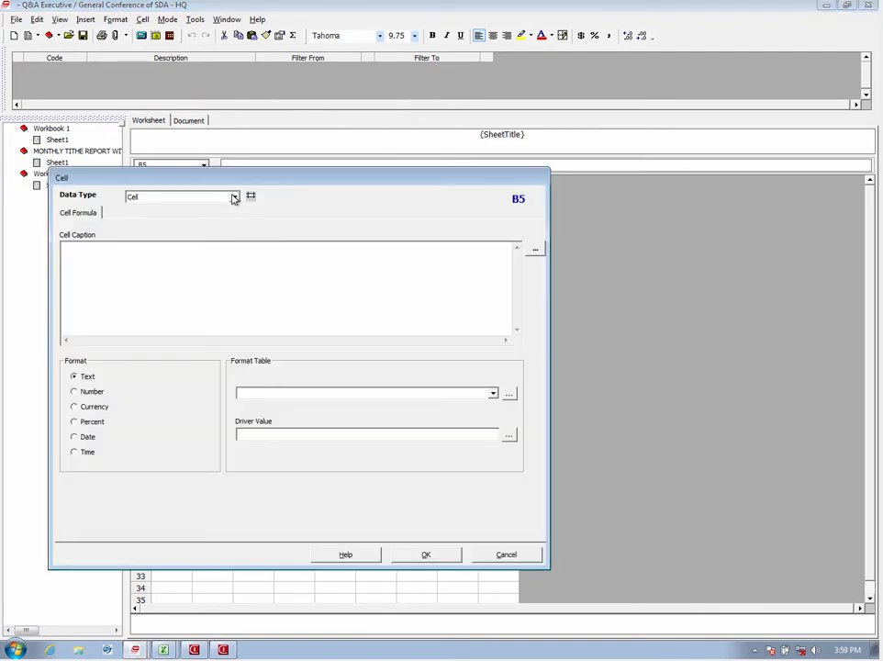
pyautogui.click(234, 198)
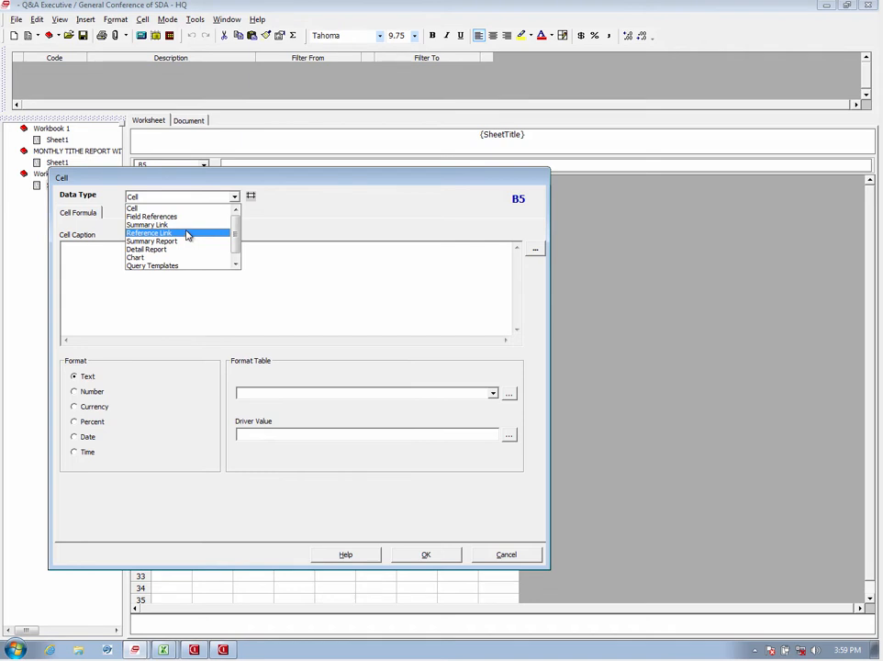
pyautogui.click(188, 233)
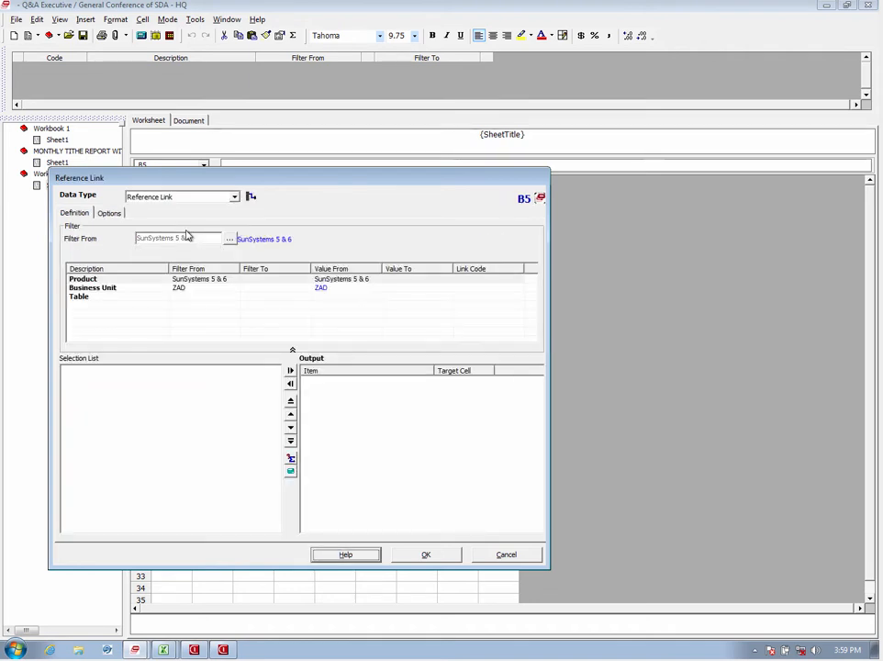
pyautogui.click(188, 301)
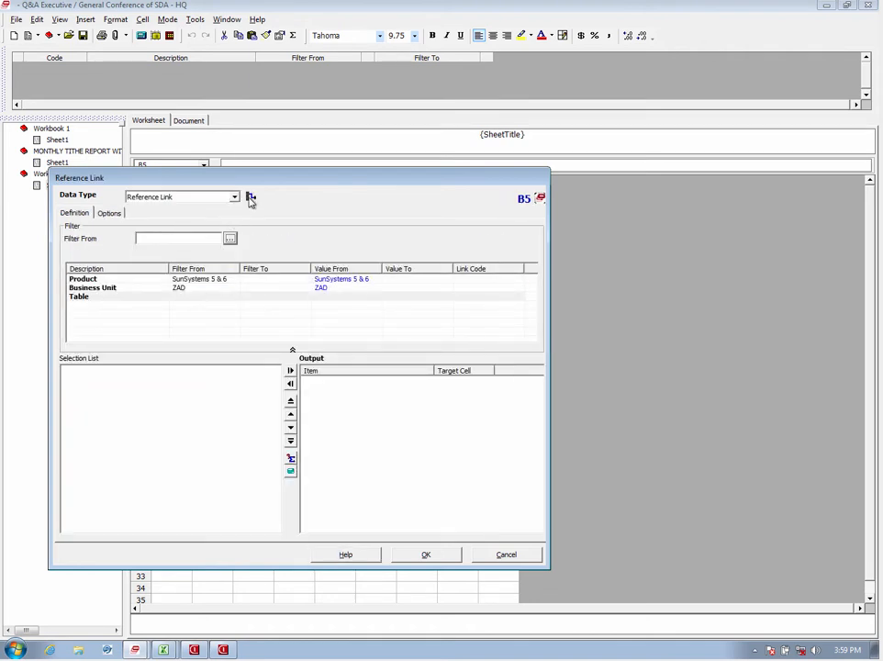
pyautogui.click(230, 239)
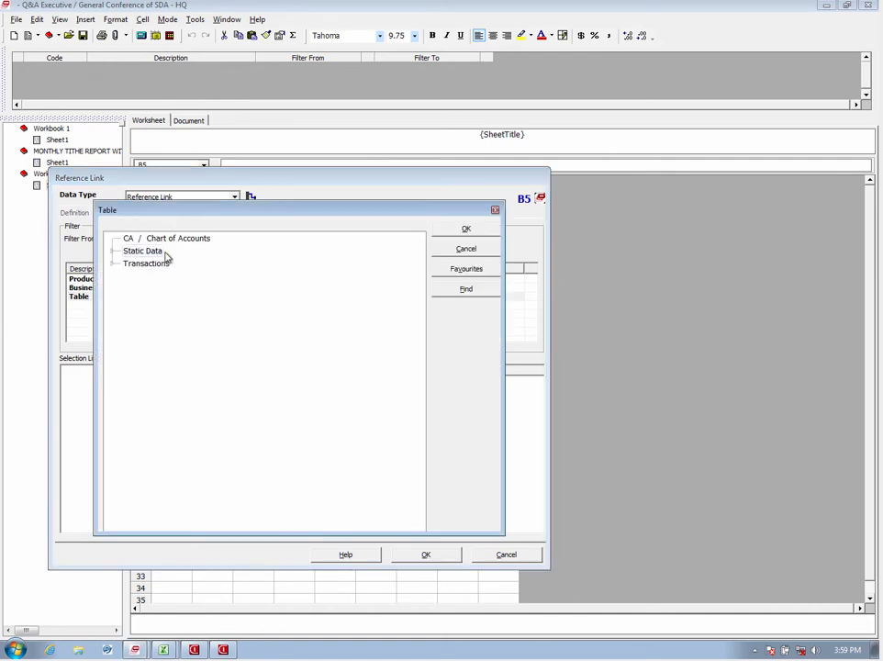
pyautogui.click(466, 249)
# Set the data type of cell B5 to Summary Link and base it on the LA / Ledger table
pyautogui.click(234, 196)
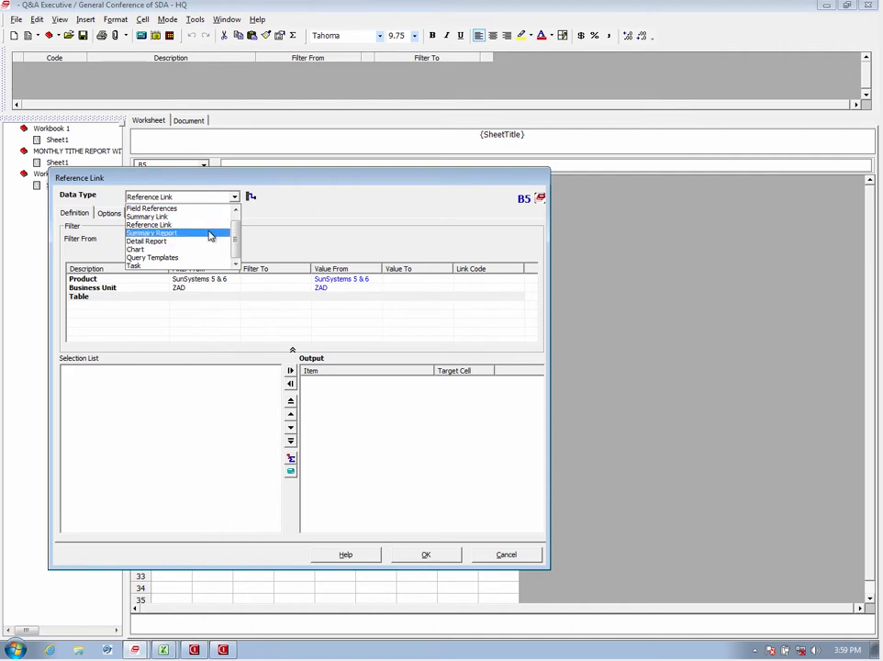
pyautogui.click(207, 219)
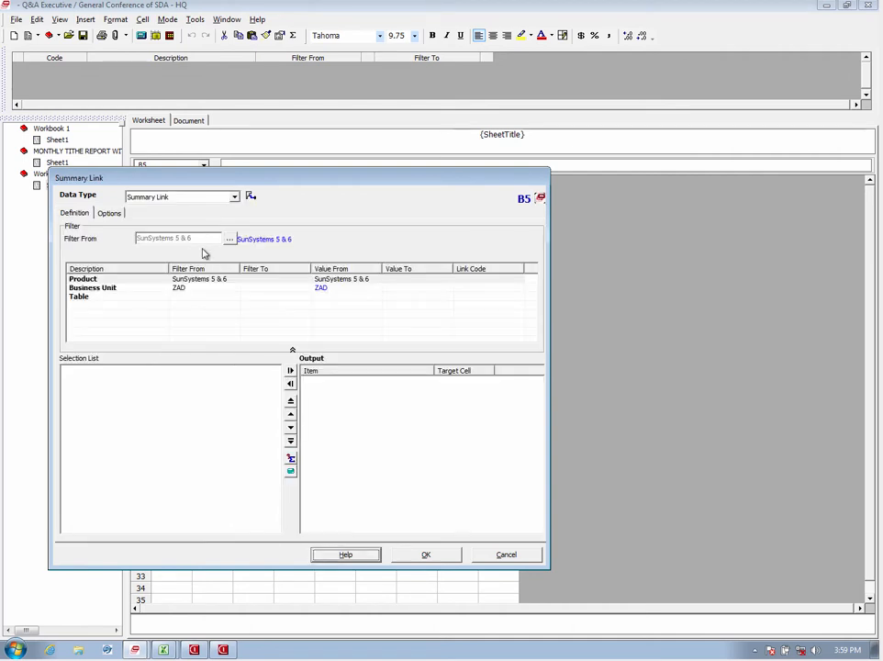
pyautogui.click(187, 298)
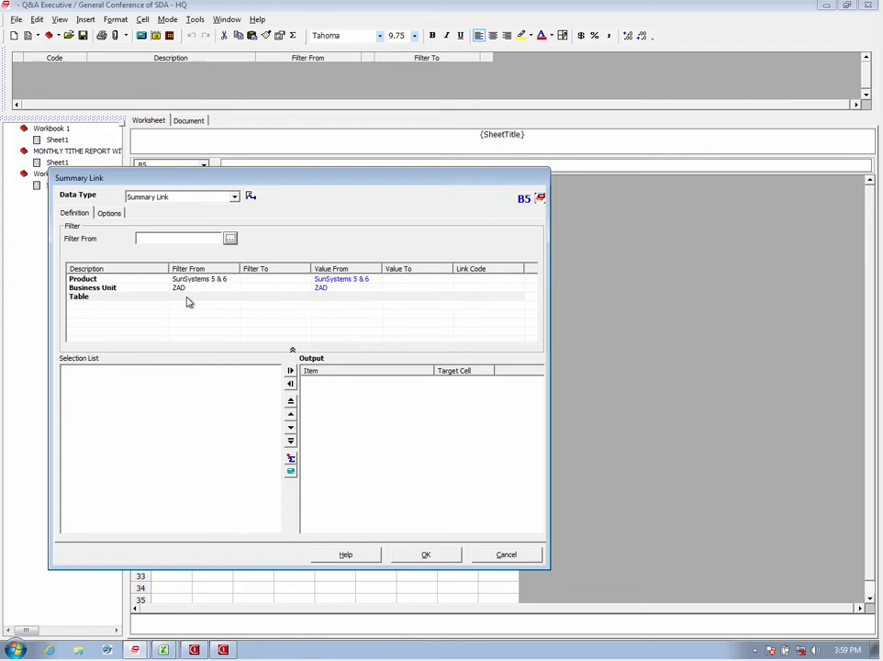
pyautogui.click(231, 239)
pyautogui.doubleClick(177, 245)
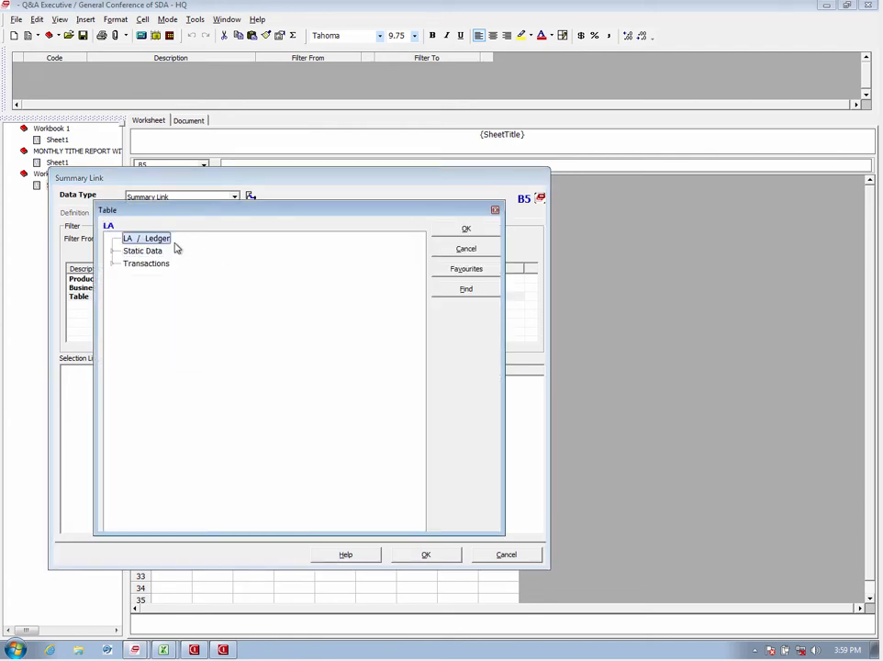
# Look up account codes starting with Z and limit the link's Account Code filter to the Membership account
pyautogui.click(206, 315)
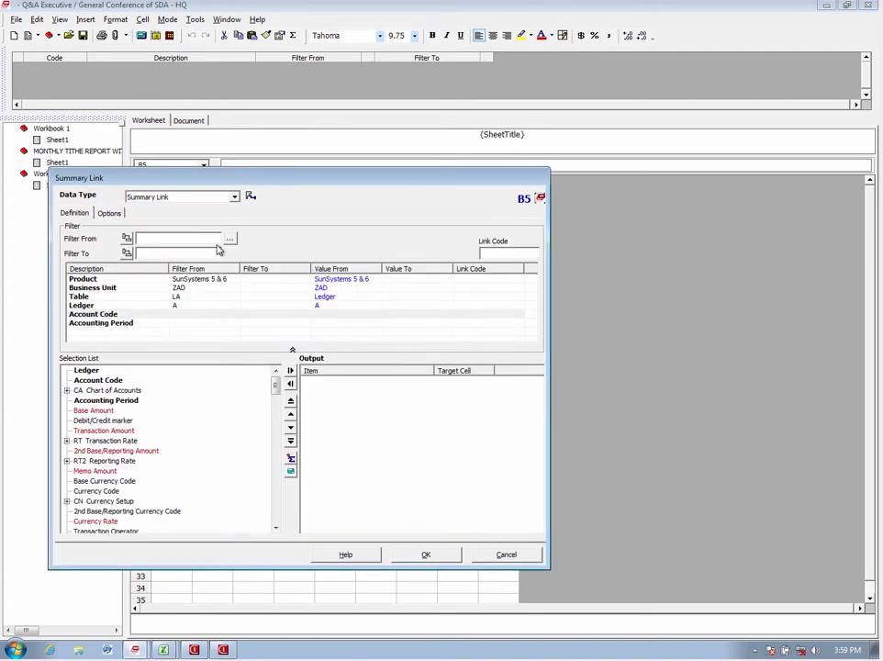
pyautogui.click(148, 239)
pyautogui.write('Z')
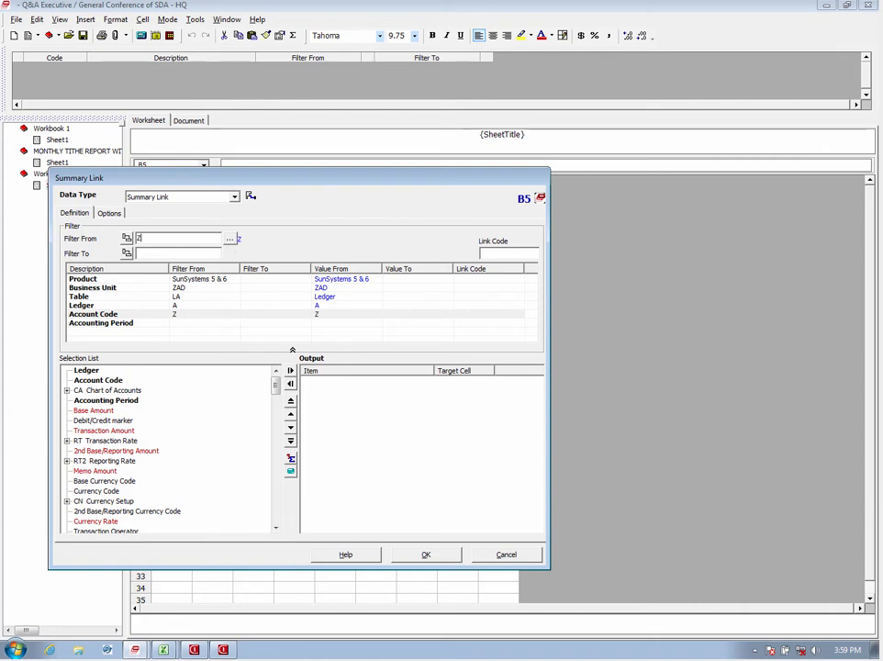
pyautogui.click(230, 239)
pyautogui.doubleClick(193, 256)
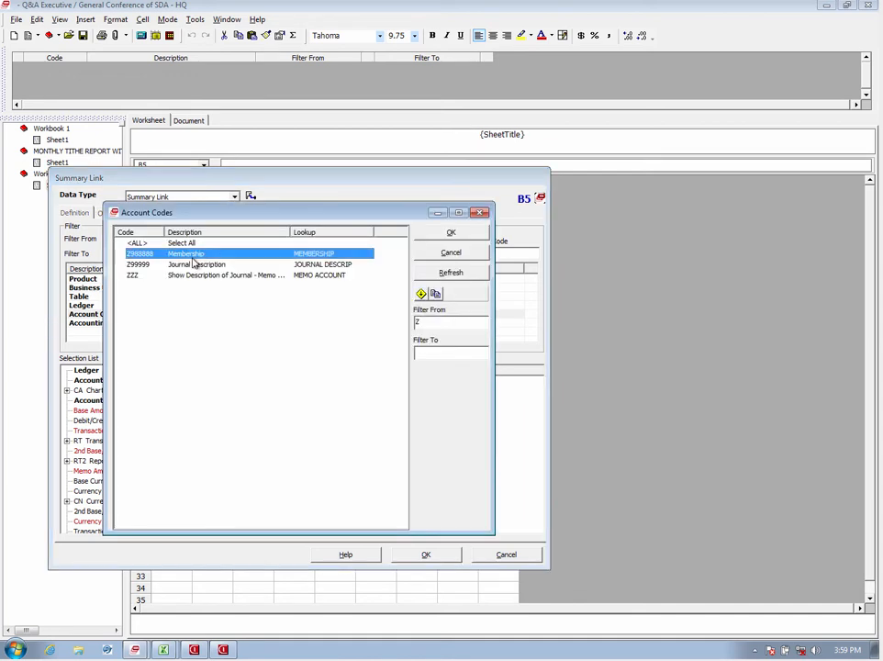
pyautogui.click(449, 233)
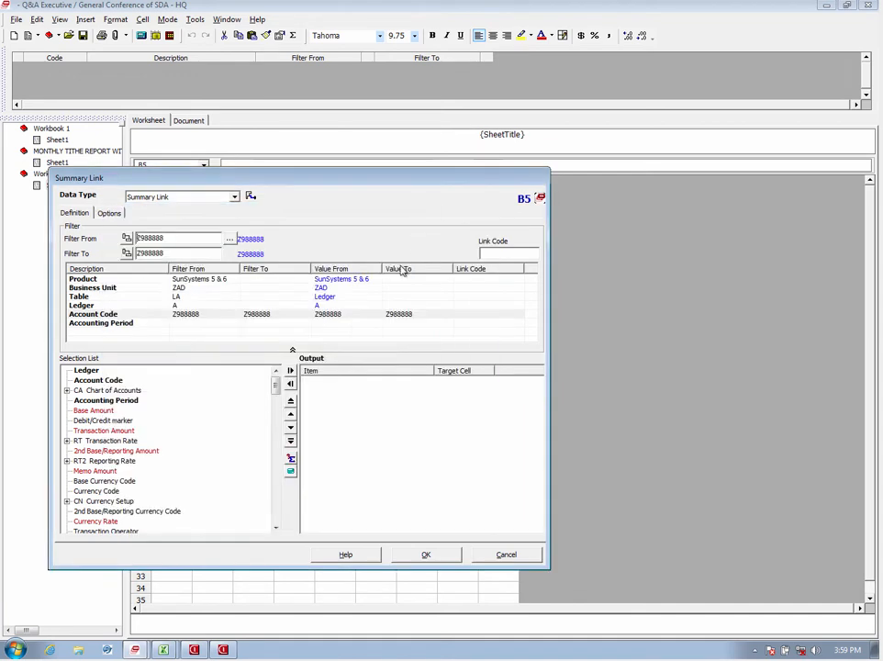
# Set the link's Accounting Period filter from 2009001 to 2009001
pyautogui.click(174, 325)
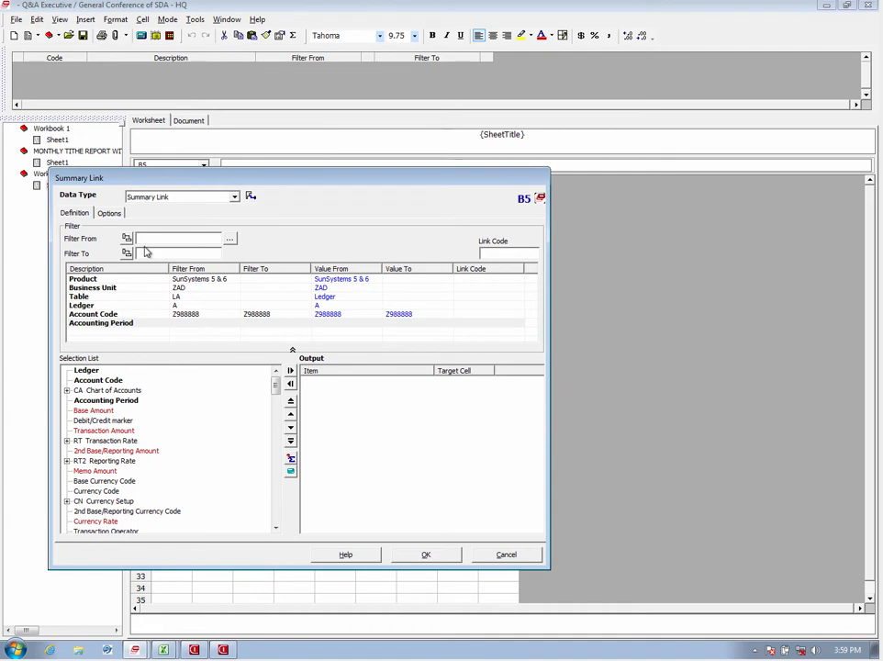
pyautogui.write('2009001')
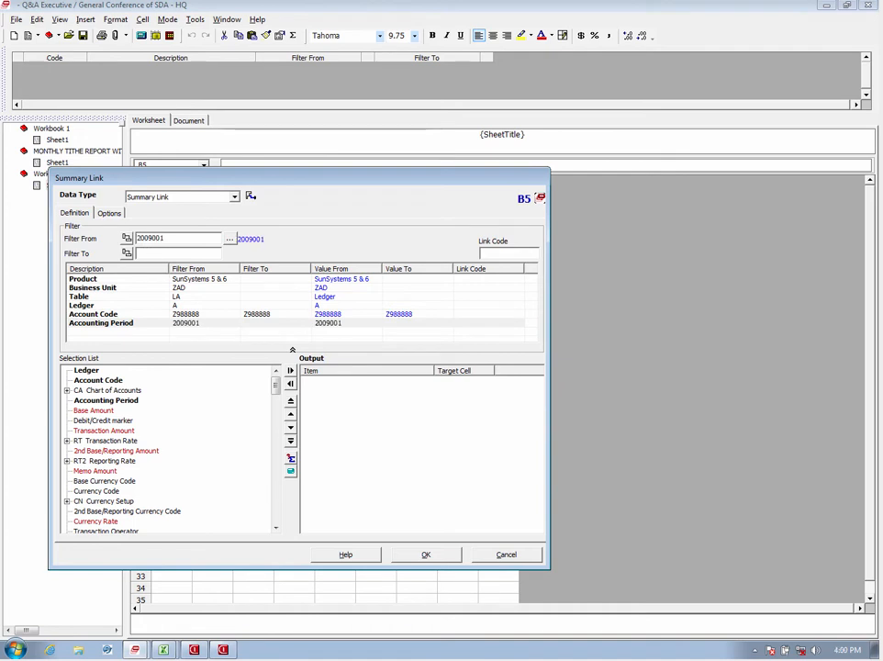
pyautogui.click(146, 254)
pyautogui.write('200900')
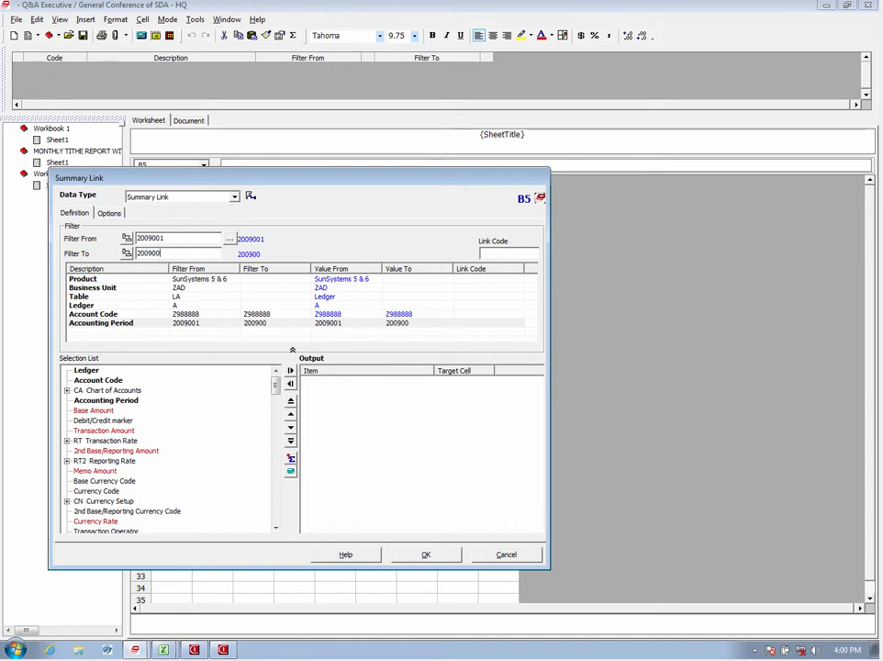
pyautogui.write('1')
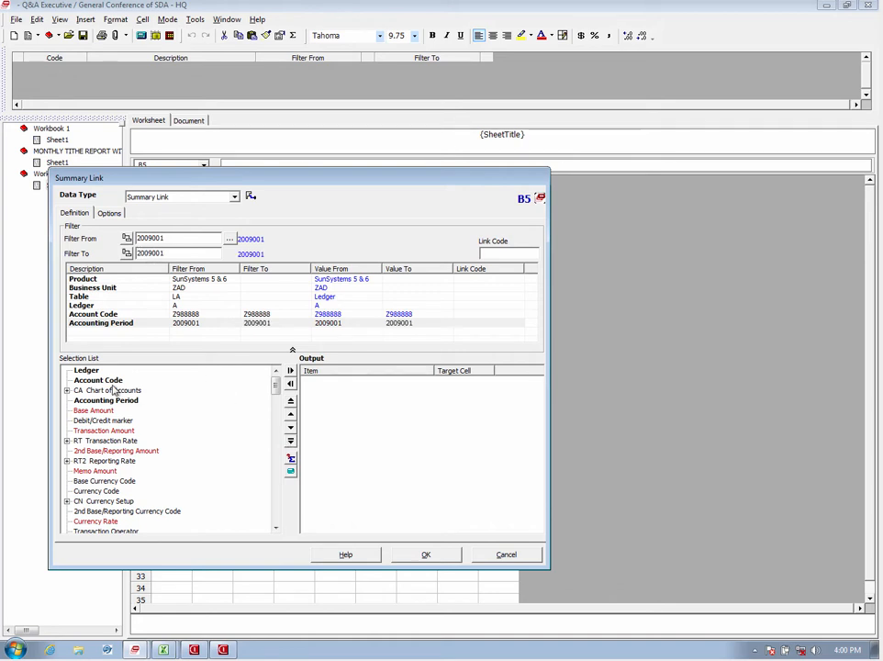
# Output the Memo Amount in the Summary Link, accept the definition and extract the primary worksheets
pyautogui.doubleClick(92, 471)
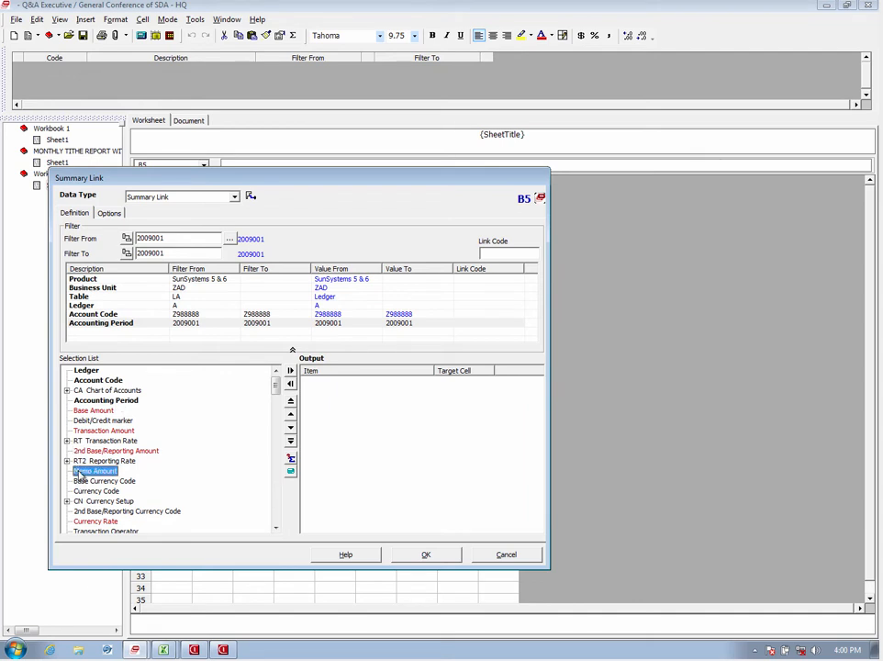
pyautogui.click(442, 554)
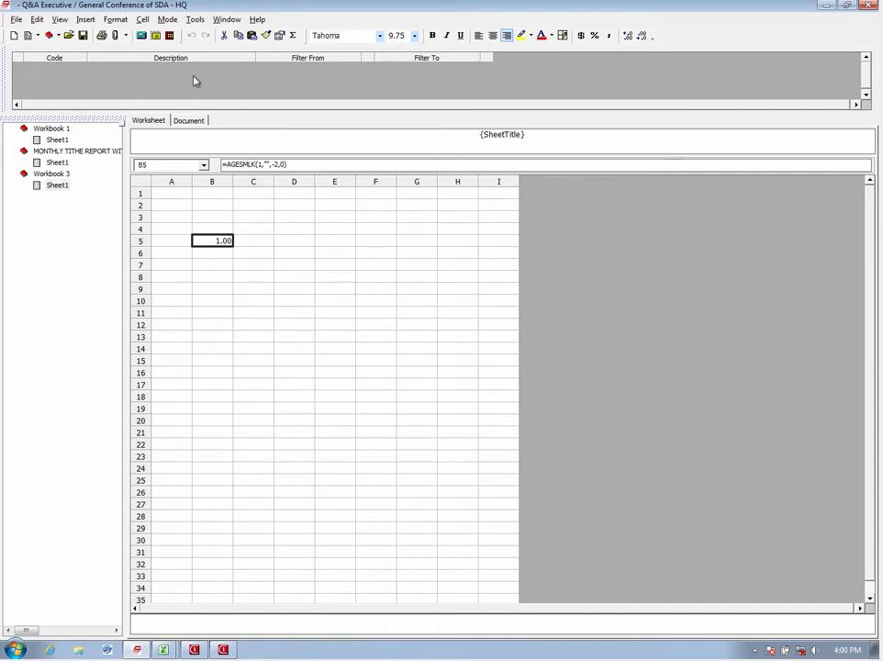
pyautogui.click(142, 35)
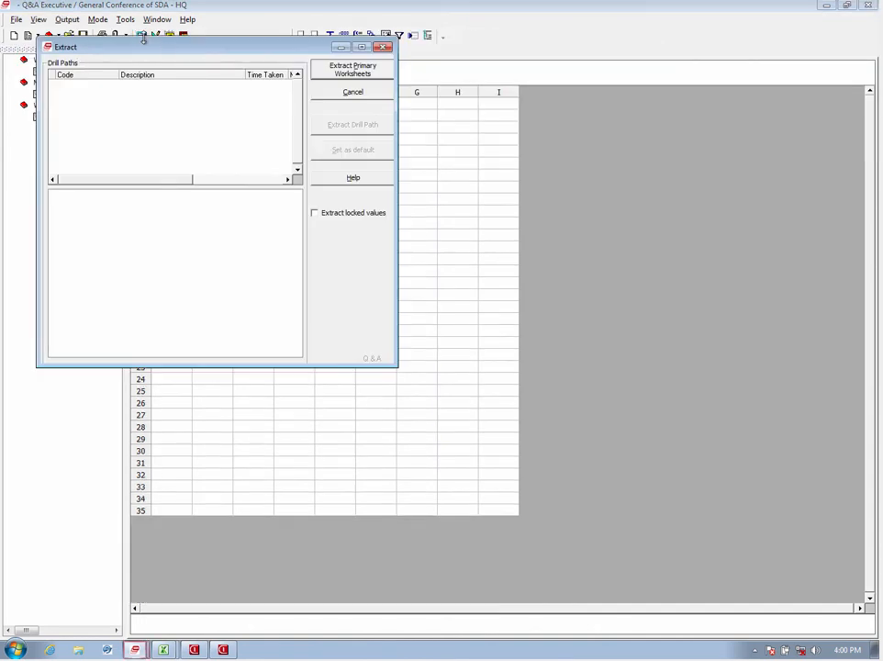
pyautogui.click(351, 70)
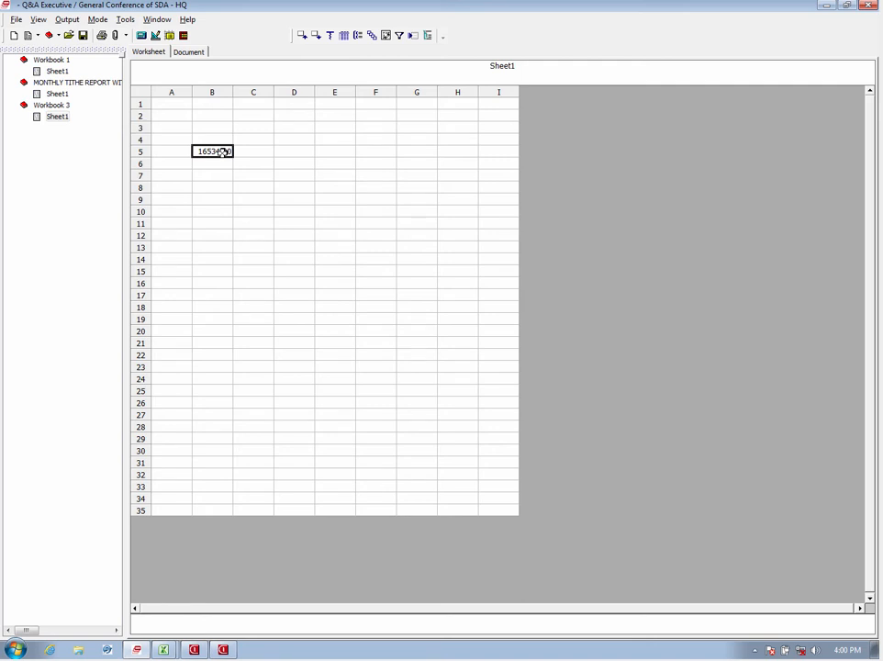
# Drill down on the extracted amount in B5 by the Name field of the L6 SDA Organization Analysis Table
pyautogui.click(330, 35)
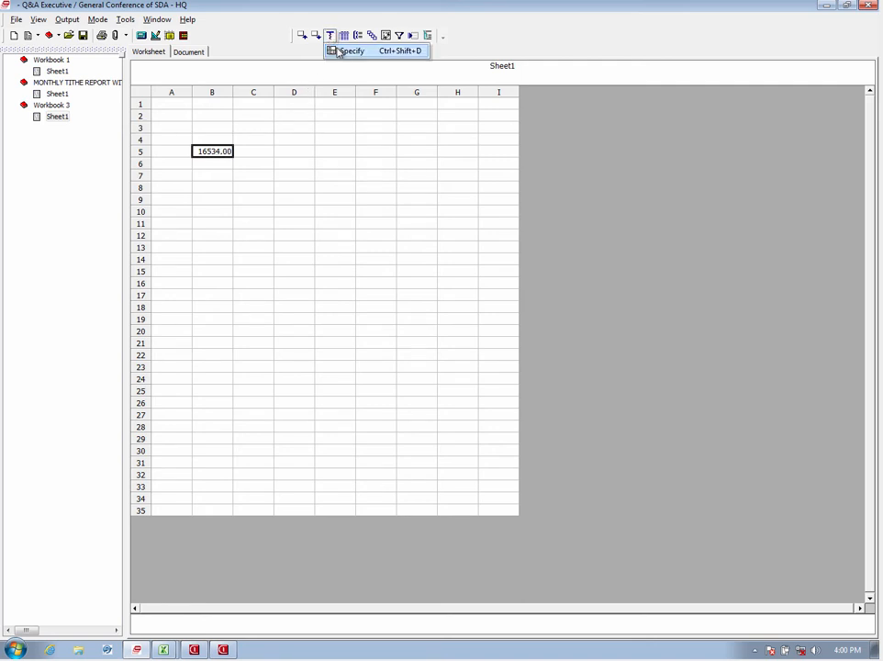
pyautogui.click(347, 50)
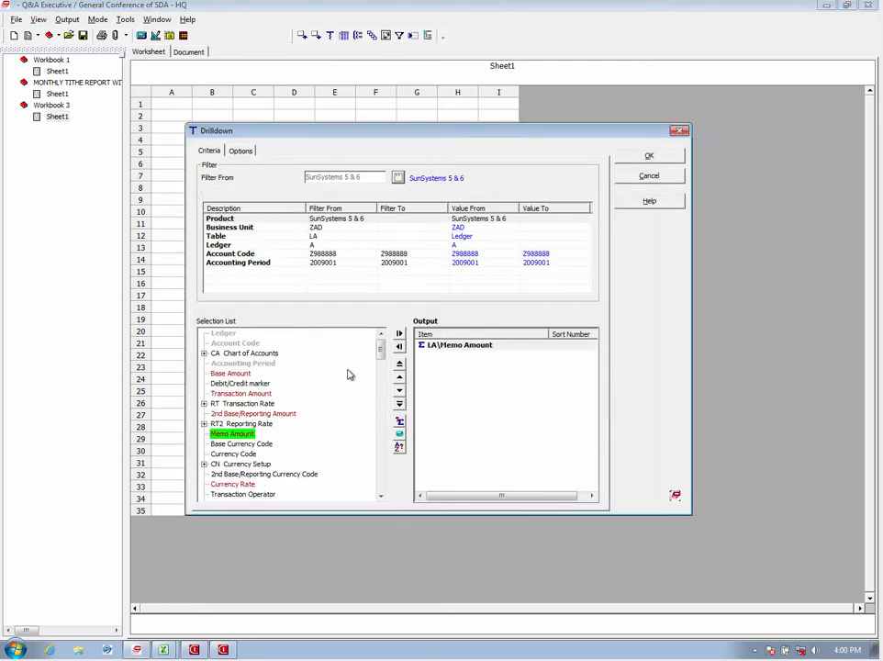
pyautogui.moveTo(382, 352); pyautogui.dragTo(382, 410)
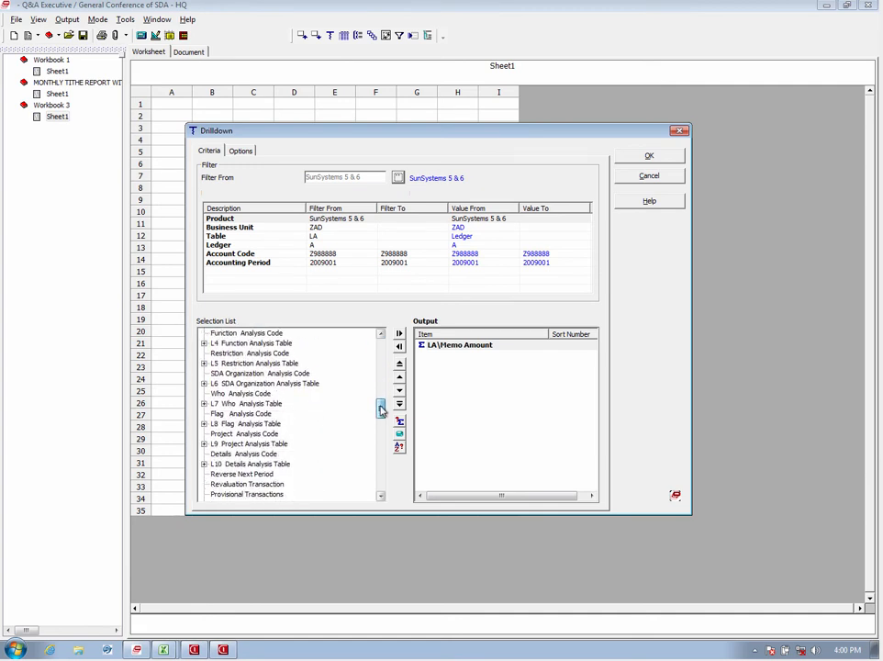
pyautogui.click(205, 385)
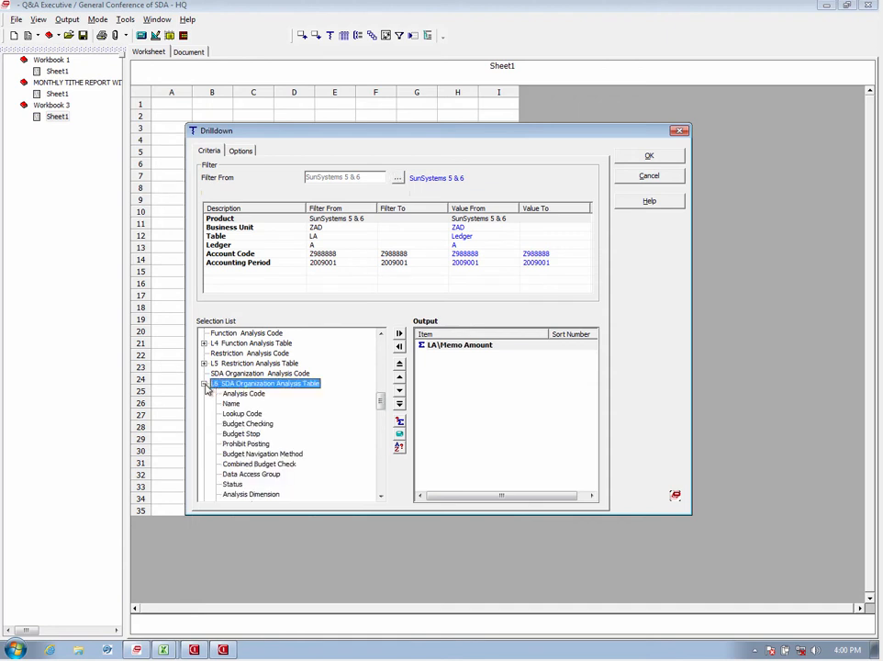
pyautogui.doubleClick(231, 404)
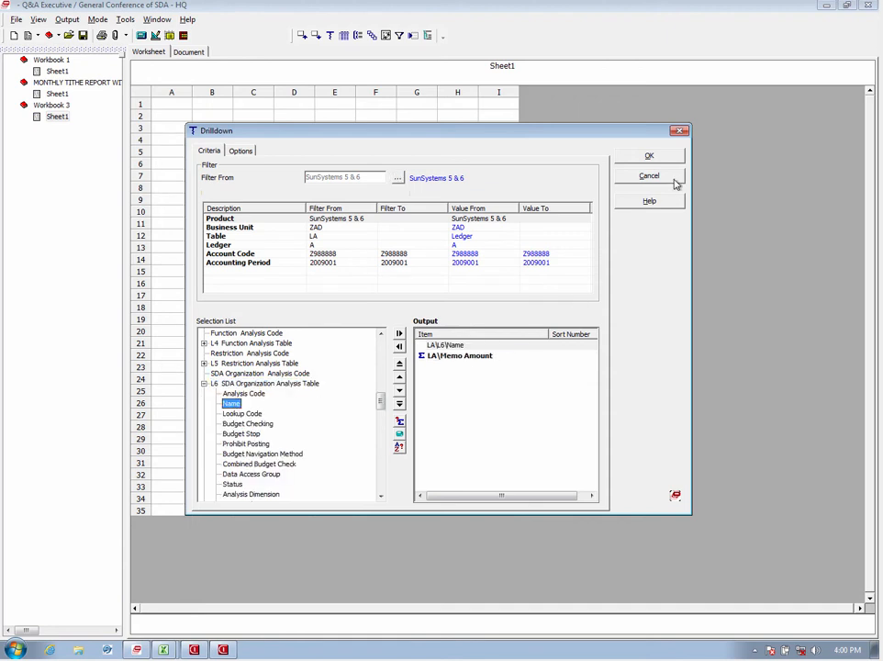
pyautogui.click(654, 158)
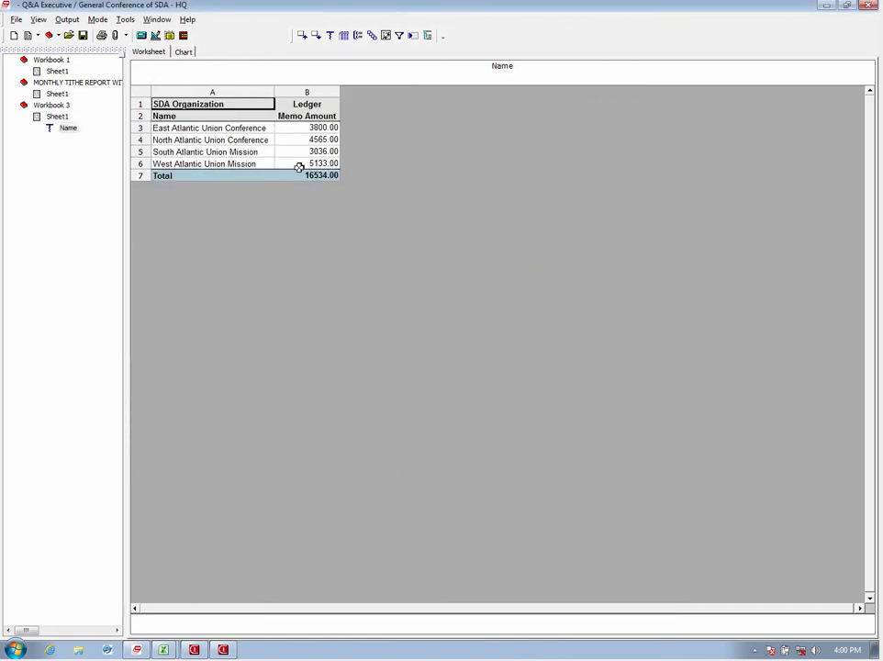
# Drill down on the four unions' memo amounts together by the Name field of the L9 Project Analysis Table
pyautogui.moveTo(315, 127); pyautogui.dragTo(315, 163)
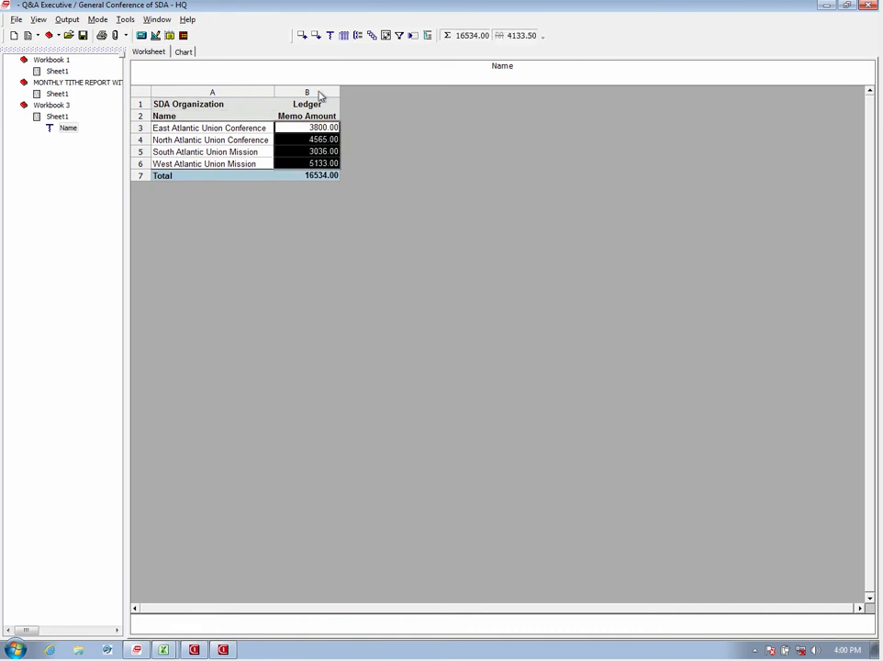
pyautogui.click(332, 39)
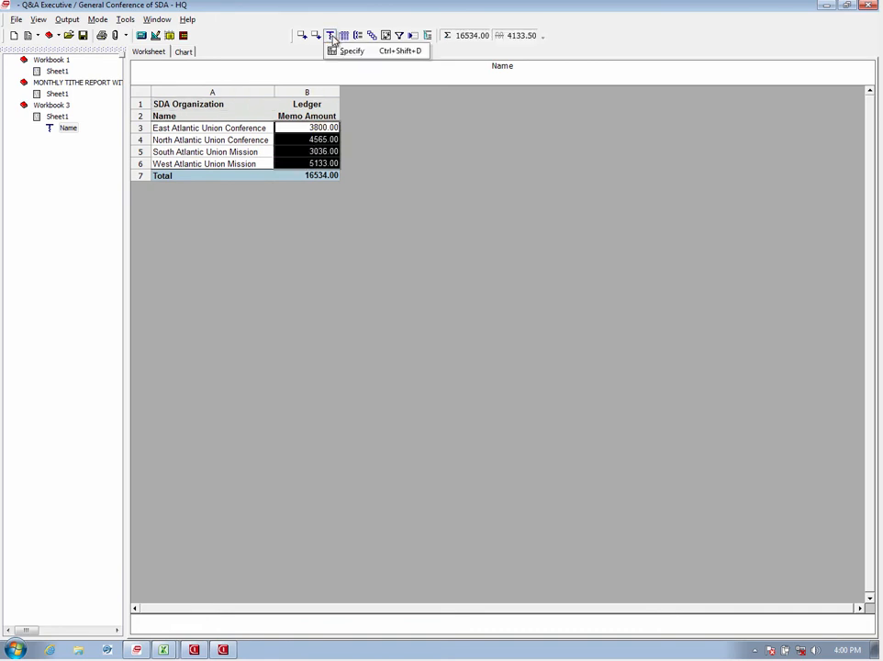
pyautogui.click(341, 50)
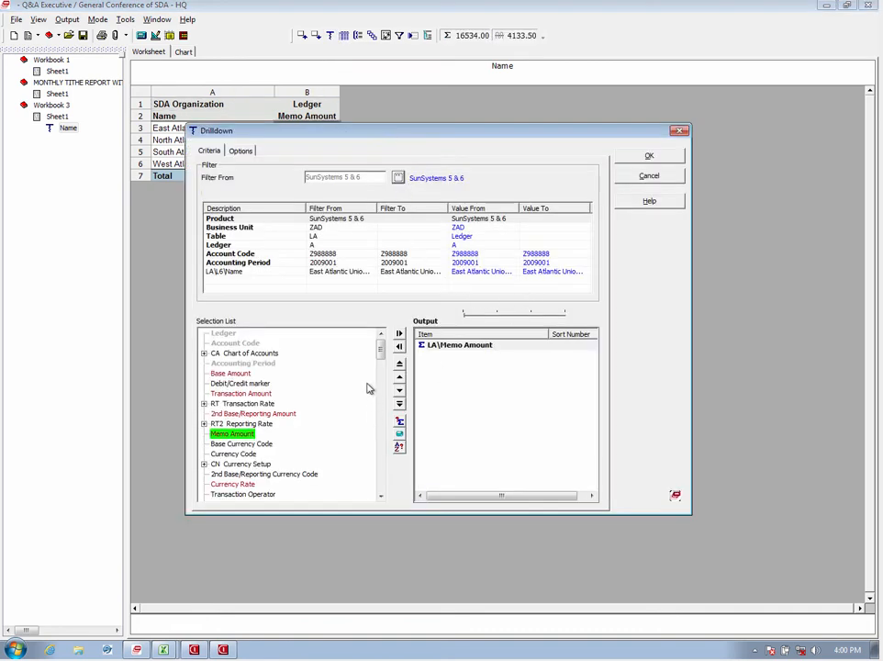
pyautogui.moveTo(380, 341); pyautogui.dragTo(377, 411)
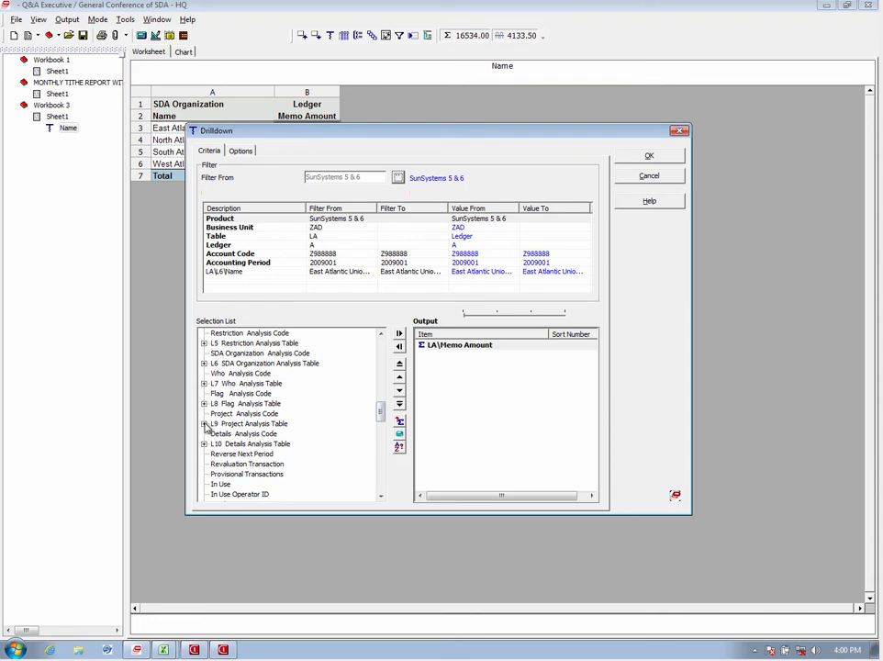
pyautogui.click(203, 424)
pyautogui.doubleClick(231, 443)
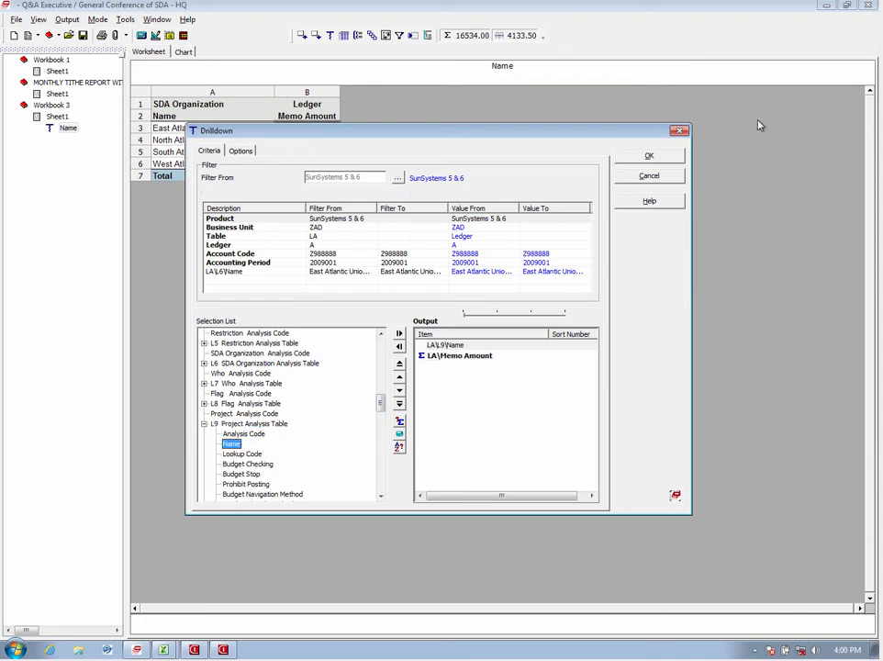
pyautogui.click(675, 154)
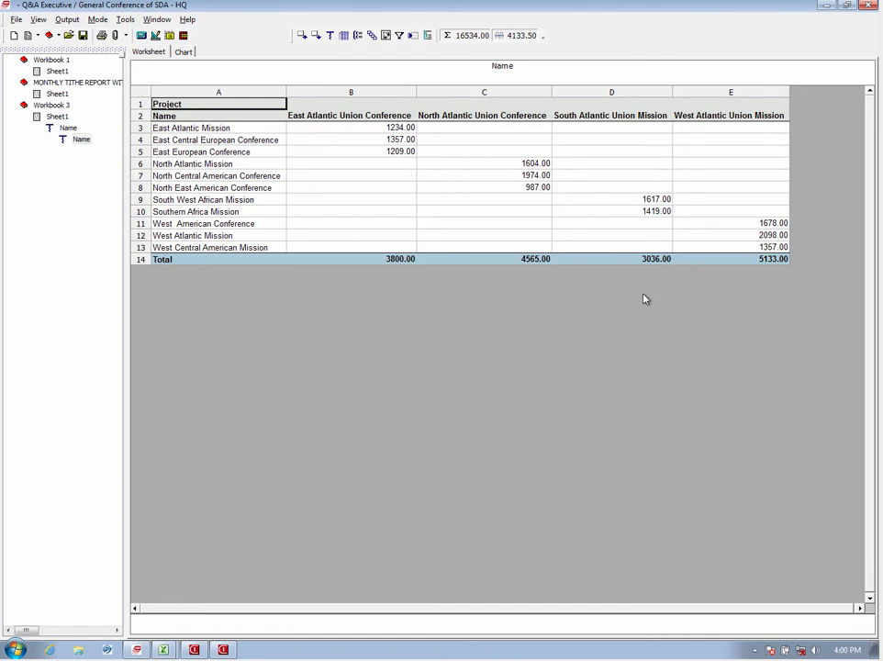
# Insert a blank column before the Jan column in the design of the Monthly Tithe Report's Sheet1
pyautogui.click(58, 95)
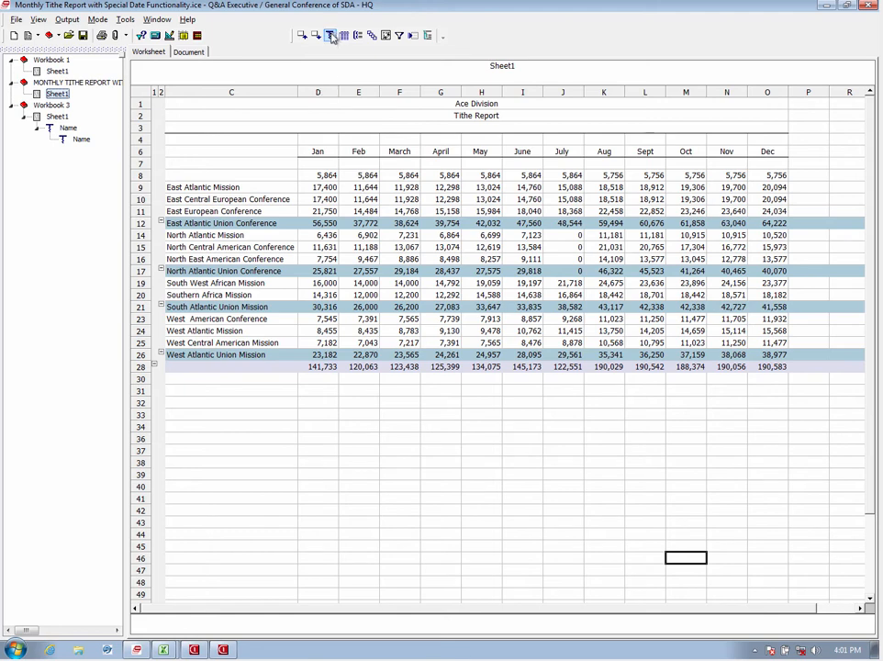
pyautogui.click(201, 53)
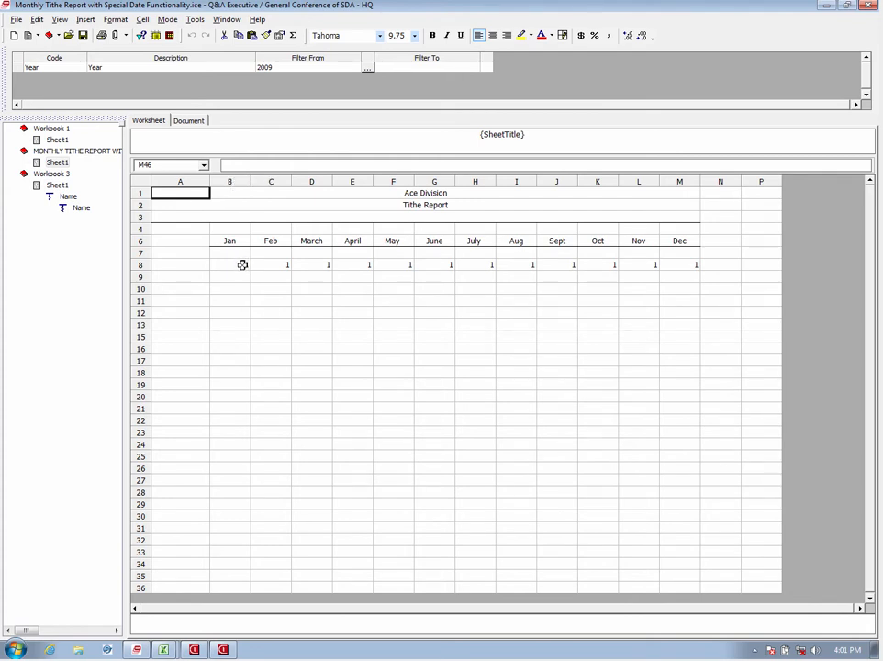
pyautogui.click(227, 182)
pyautogui.rightClick(228, 183)
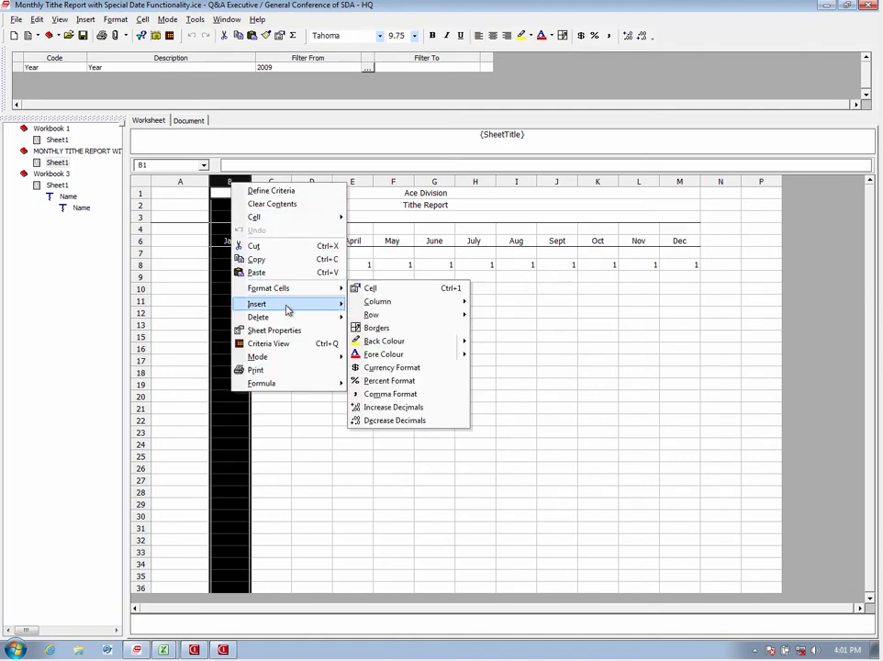
pyautogui.moveTo(286, 310)
pyautogui.click(377, 316)
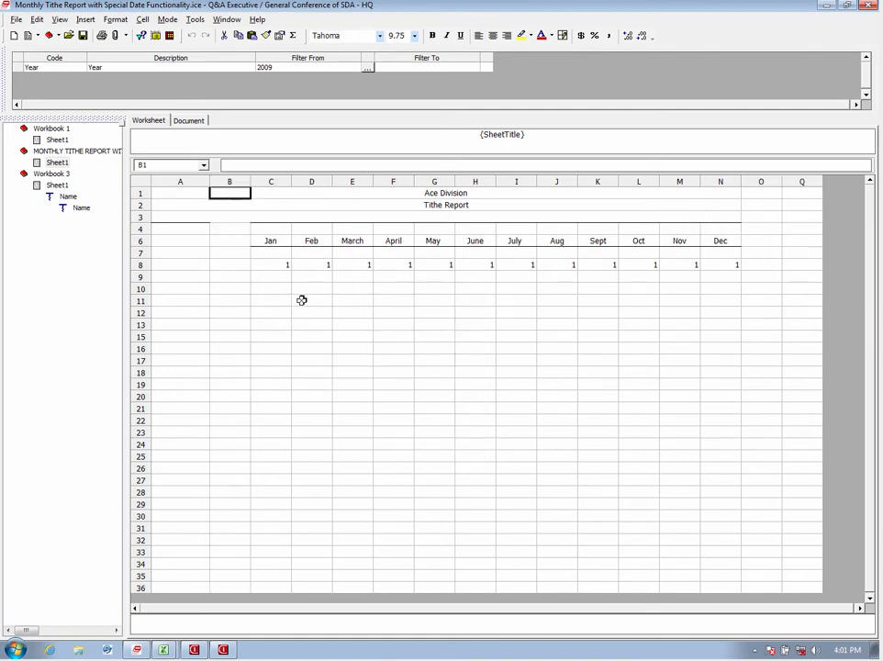
pyautogui.click(228, 263)
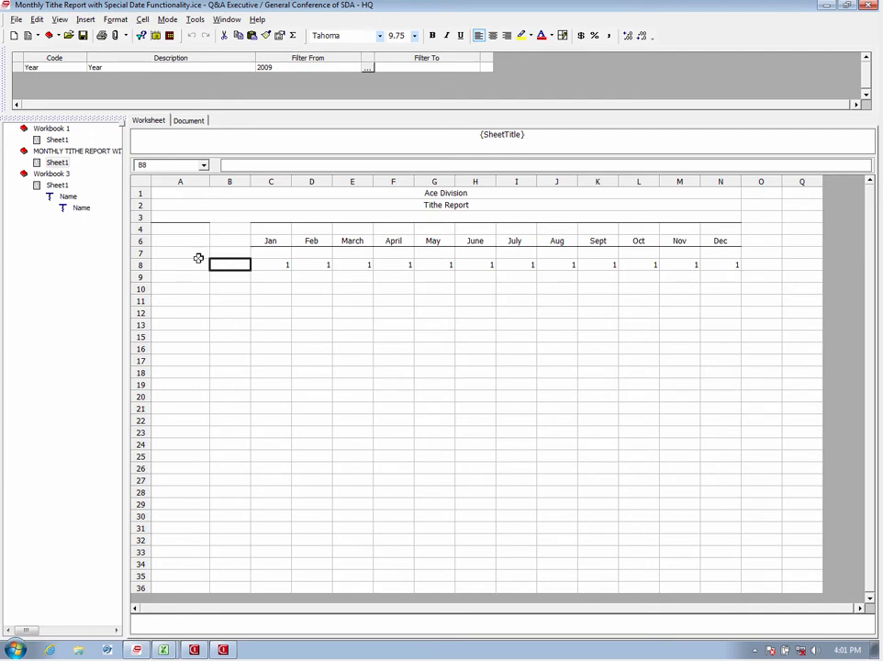
# Copy the memo amount Summary Link from B5 of Workbook 3's Sheet1 into B8 of the Monthly Tithe Report
pyautogui.click(55, 184)
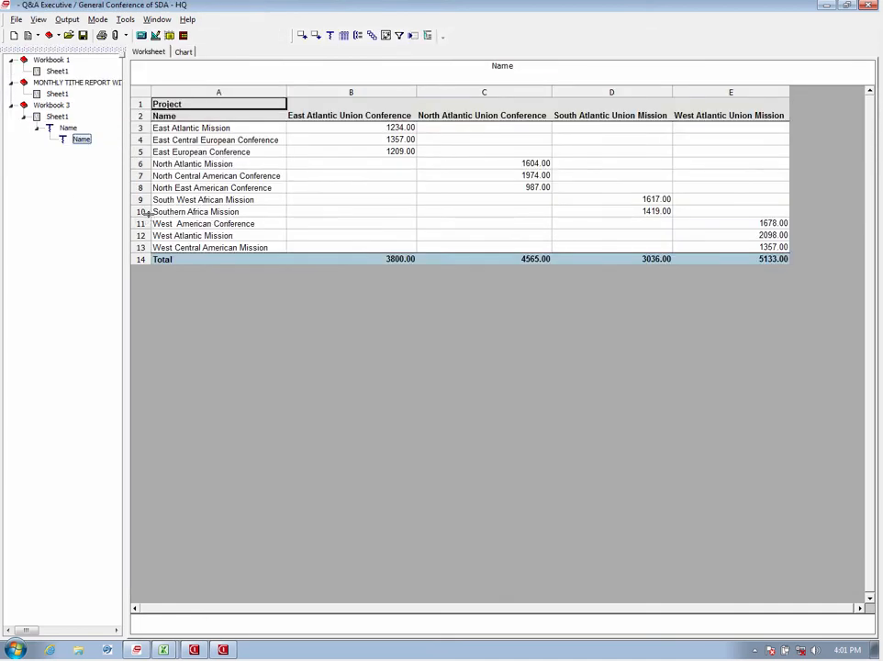
pyautogui.click(56, 118)
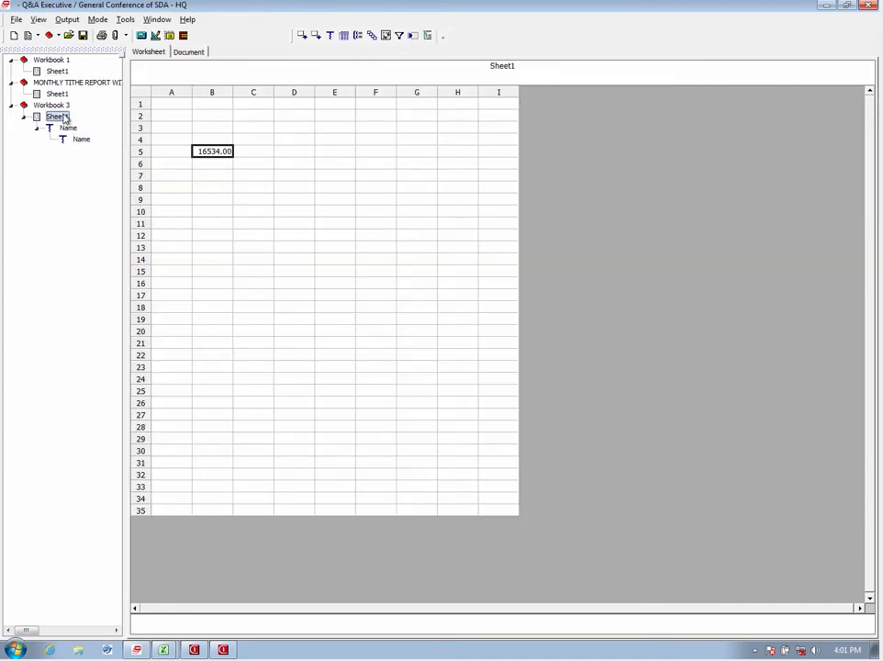
pyautogui.click(154, 37)
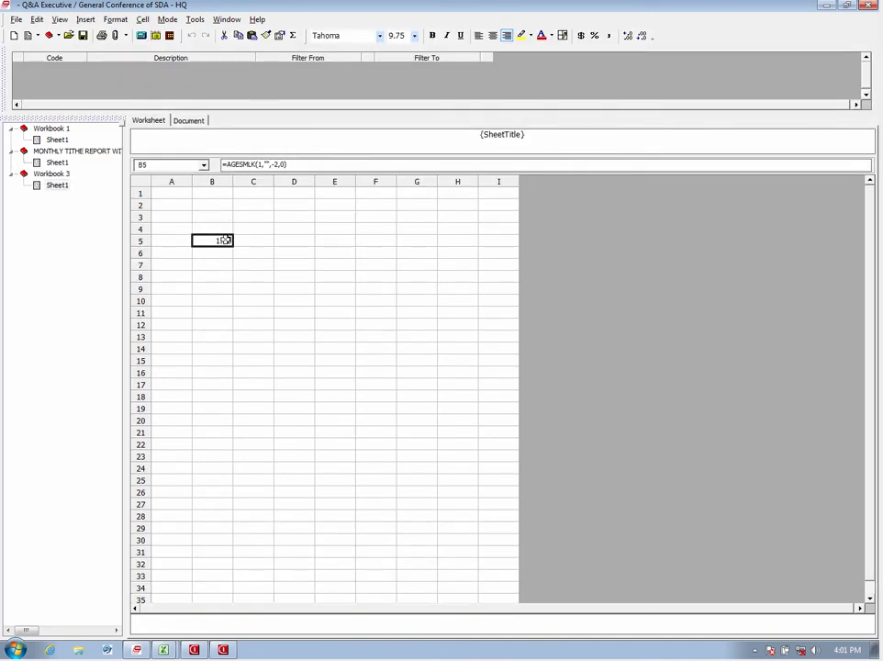
pyautogui.rightClick(214, 240)
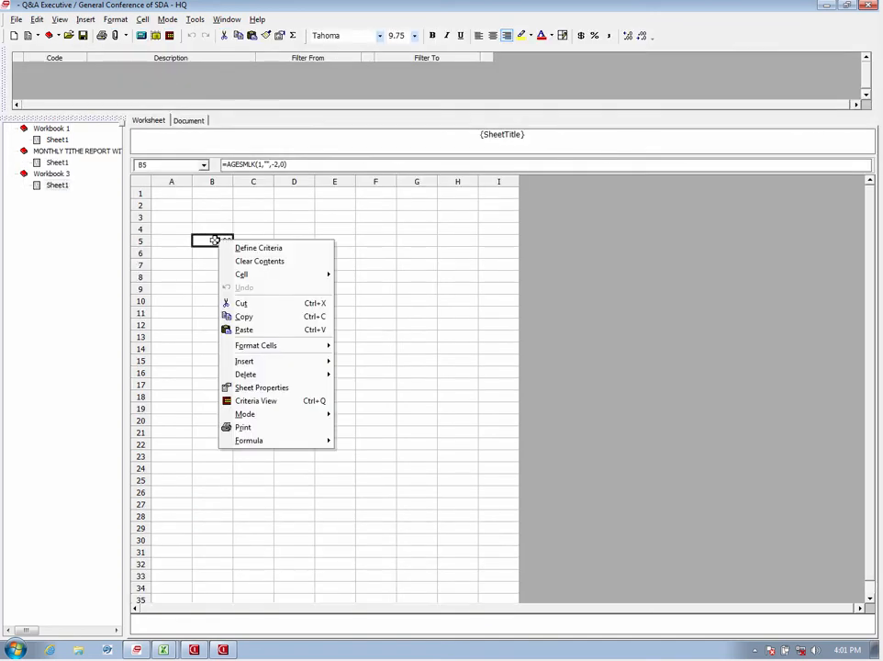
pyautogui.click(255, 316)
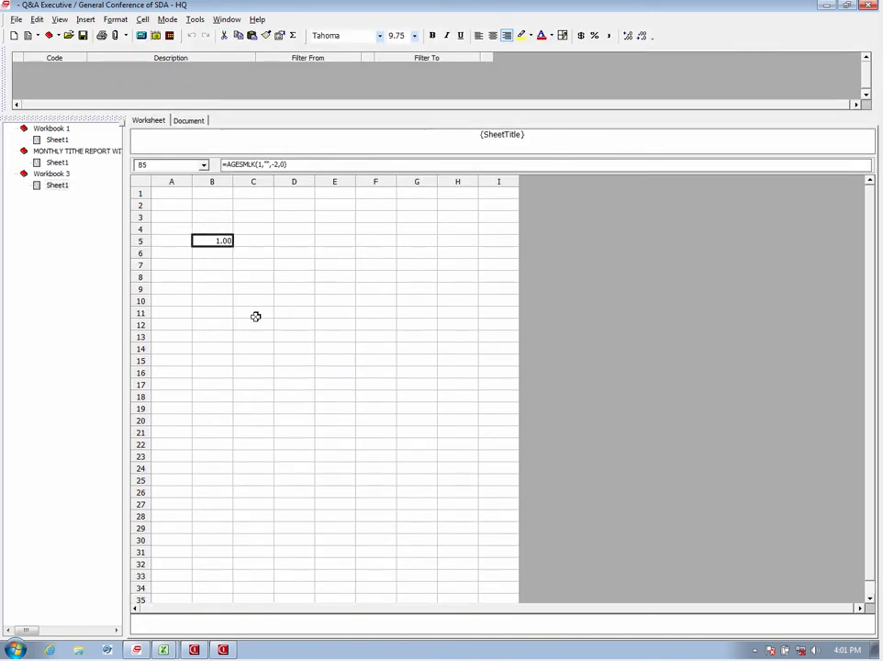
pyautogui.click(63, 140)
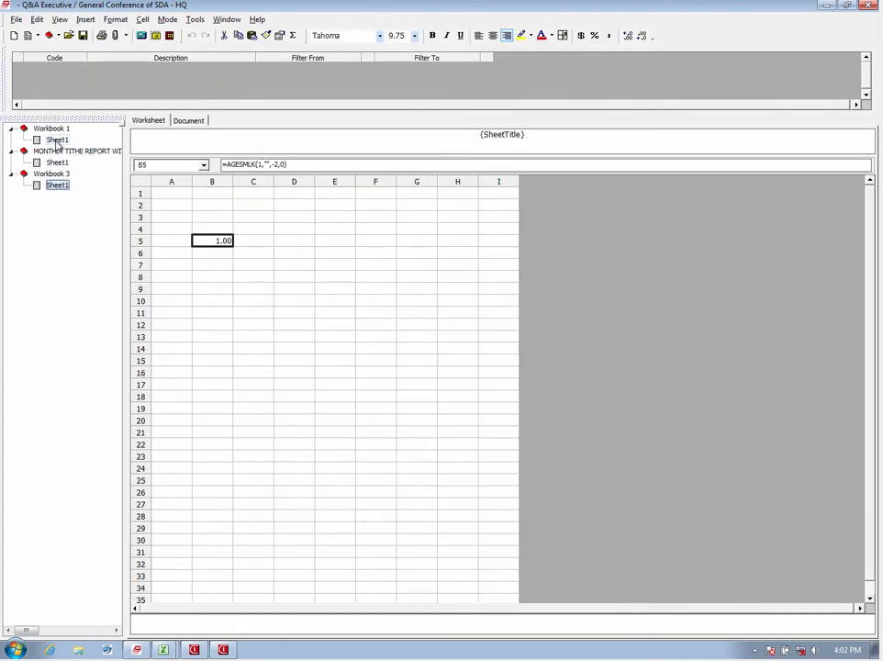
pyautogui.click(58, 165)
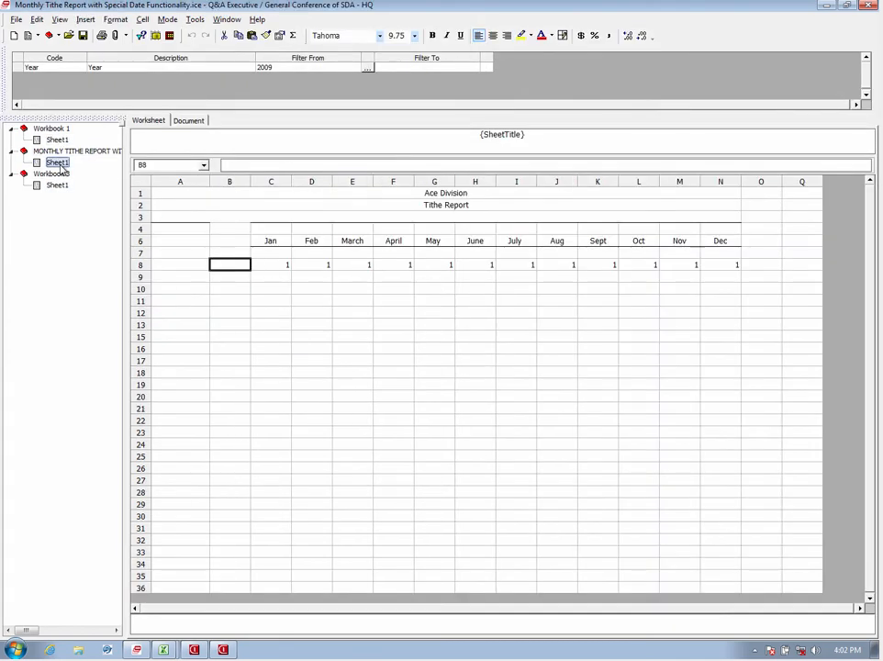
pyautogui.rightClick(233, 264)
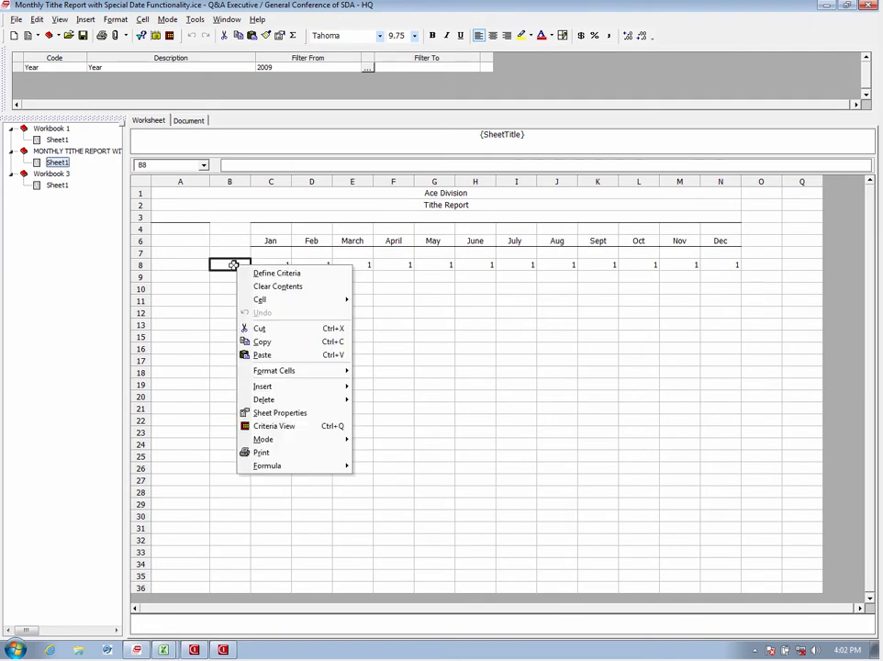
pyautogui.click(263, 354)
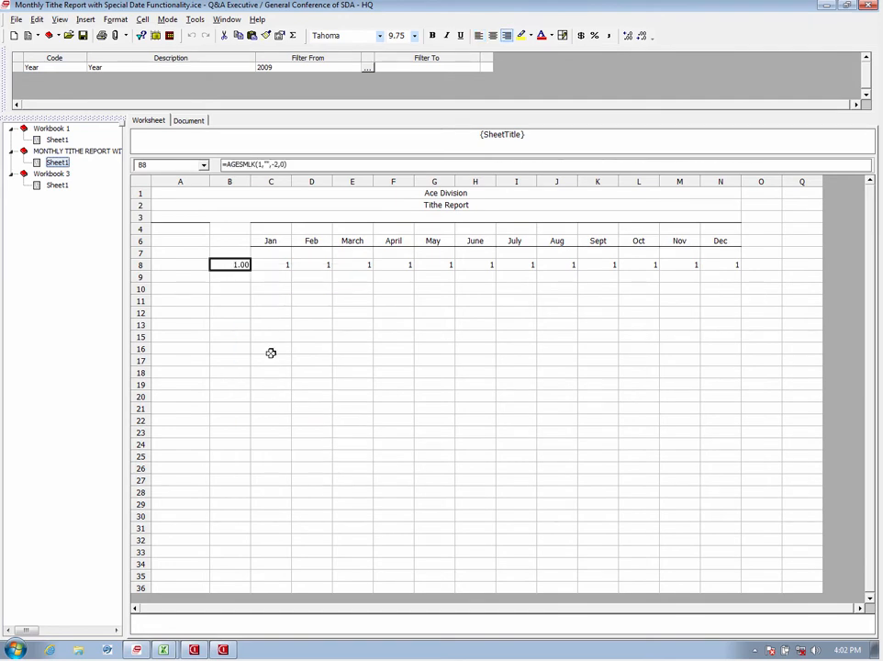
pyautogui.doubleClick(231, 264)
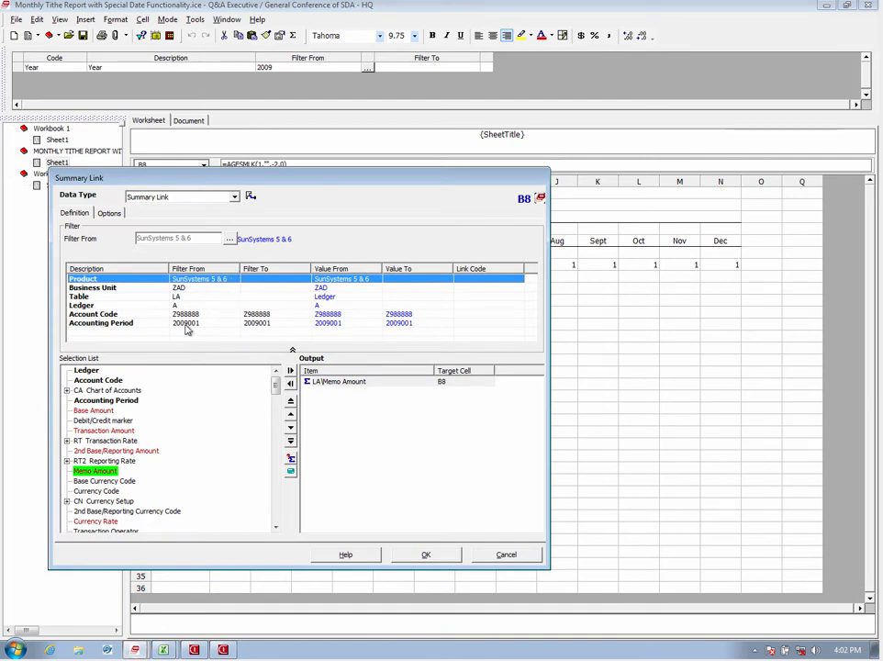
pyautogui.click(185, 326)
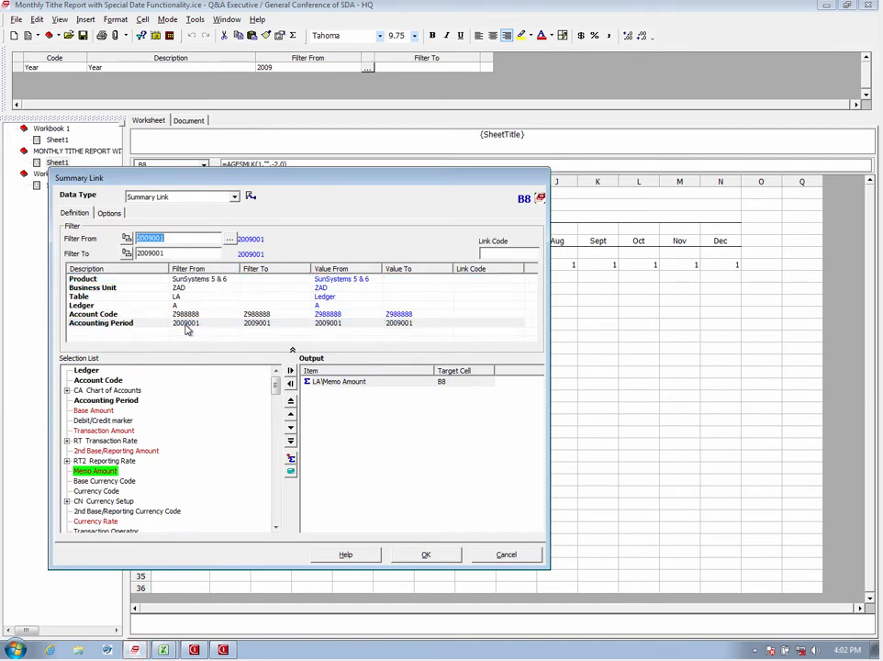
pyautogui.moveTo(280, 181); pyautogui.dragTo(332, 332)
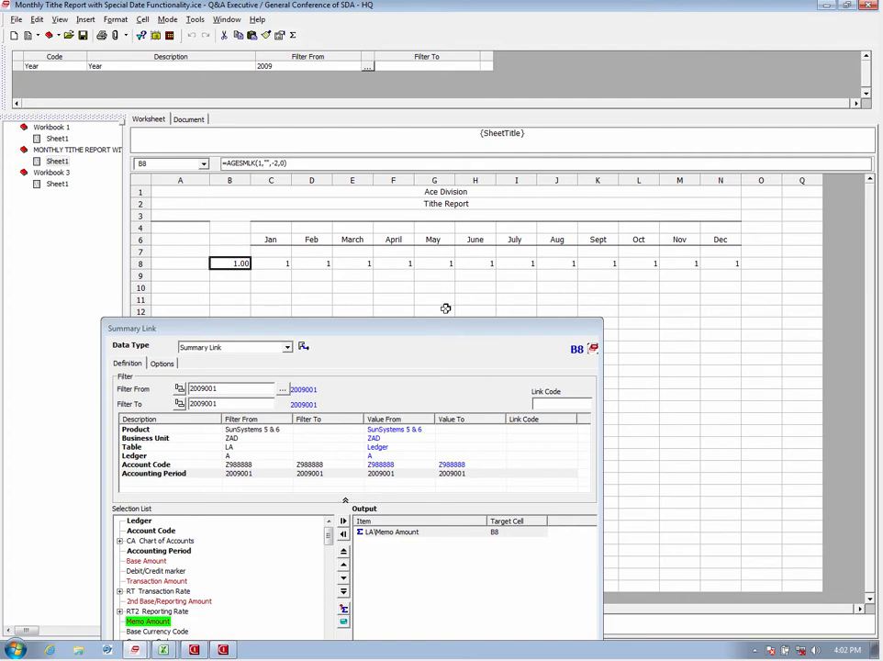
pyautogui.moveTo(442, 332); pyautogui.dragTo(423, 127)
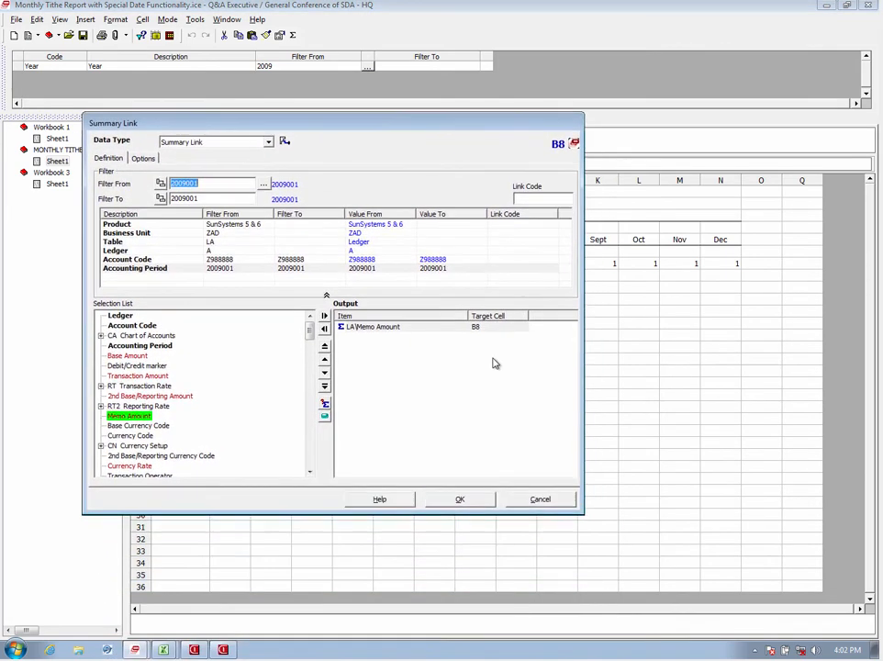
pyautogui.click(536, 499)
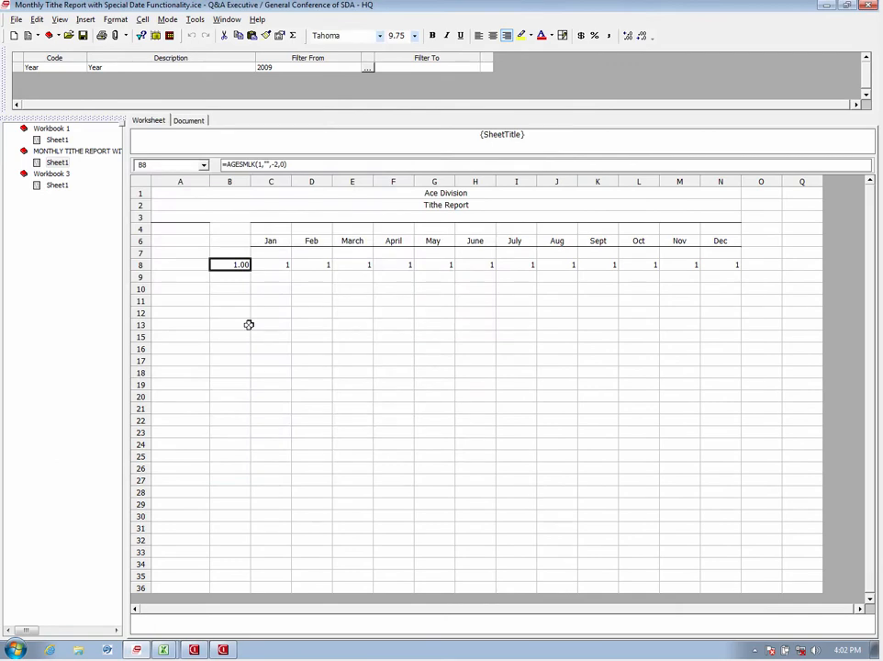
# Unhide the period row 5 between rows 4 and 6 of the tithe report
pyautogui.click(141, 232)
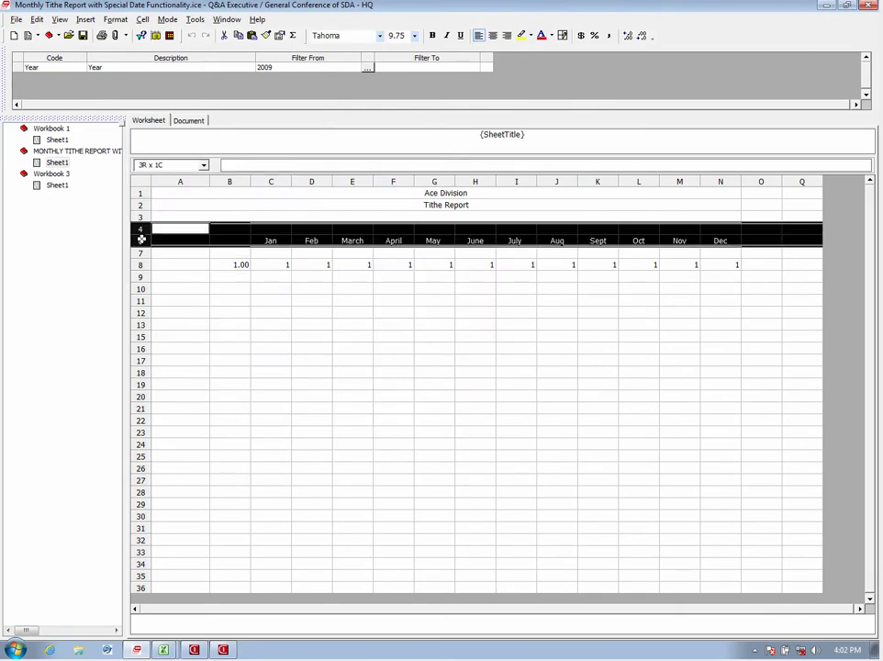
pyautogui.rightClick(144, 238)
pyautogui.moveTo(163, 347)
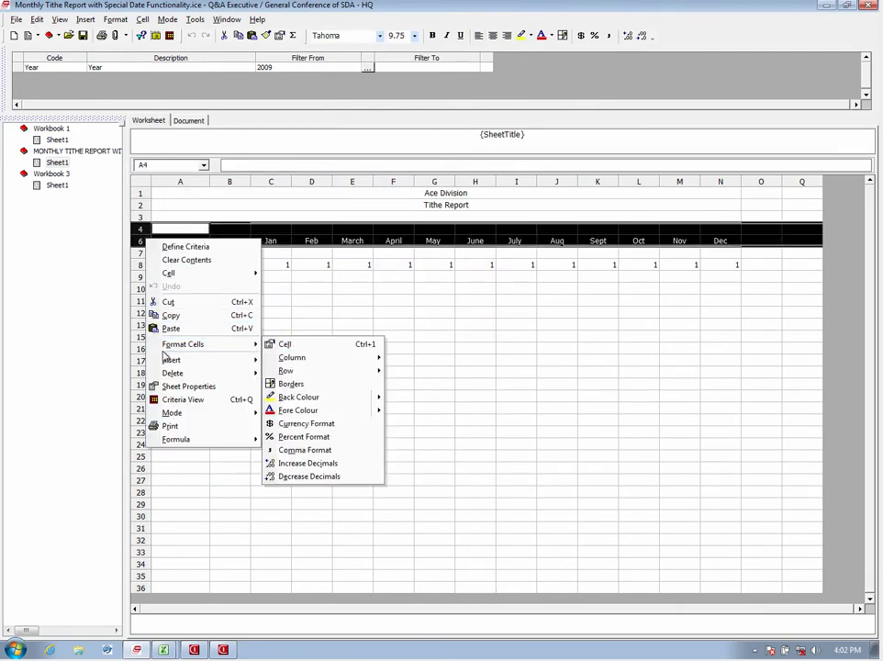
pyautogui.moveTo(174, 373)
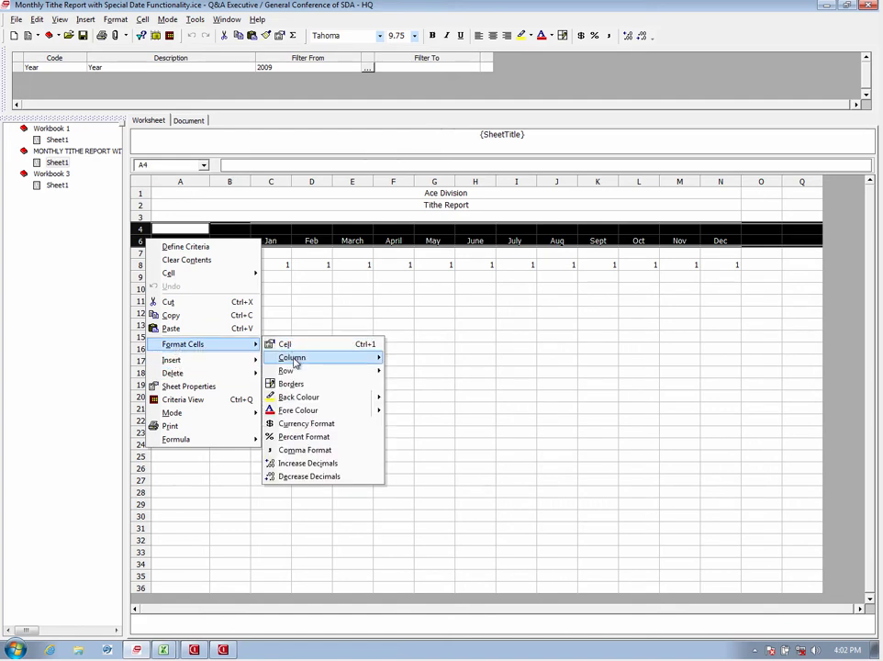
pyautogui.moveTo(307, 371)
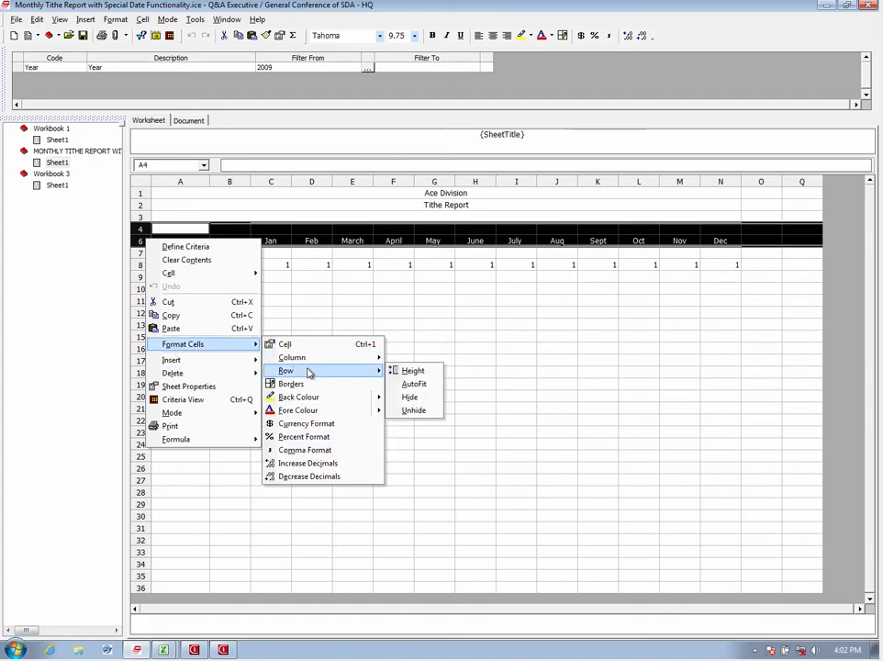
pyautogui.click(414, 410)
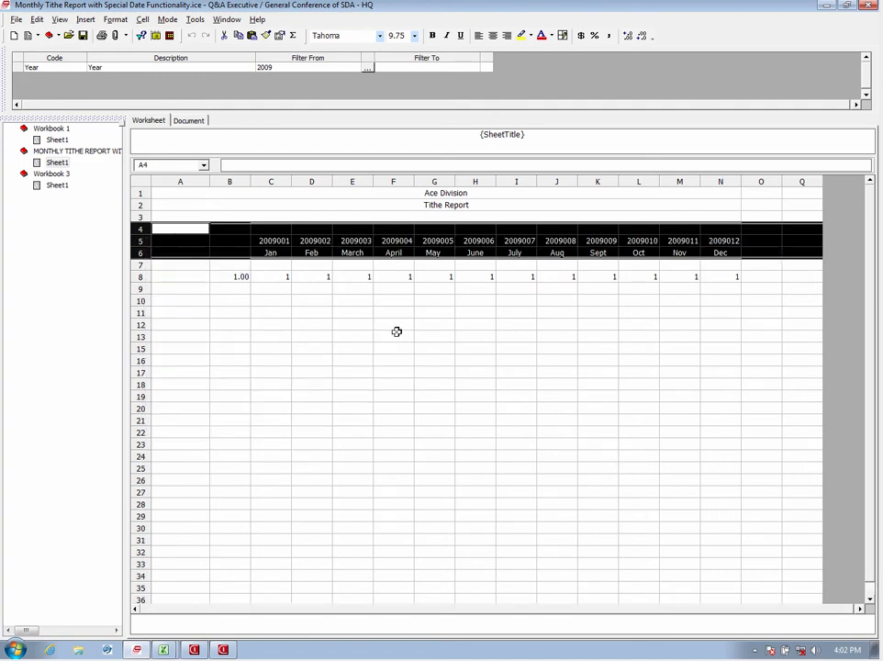
pyautogui.click(272, 239)
pyautogui.click(239, 276)
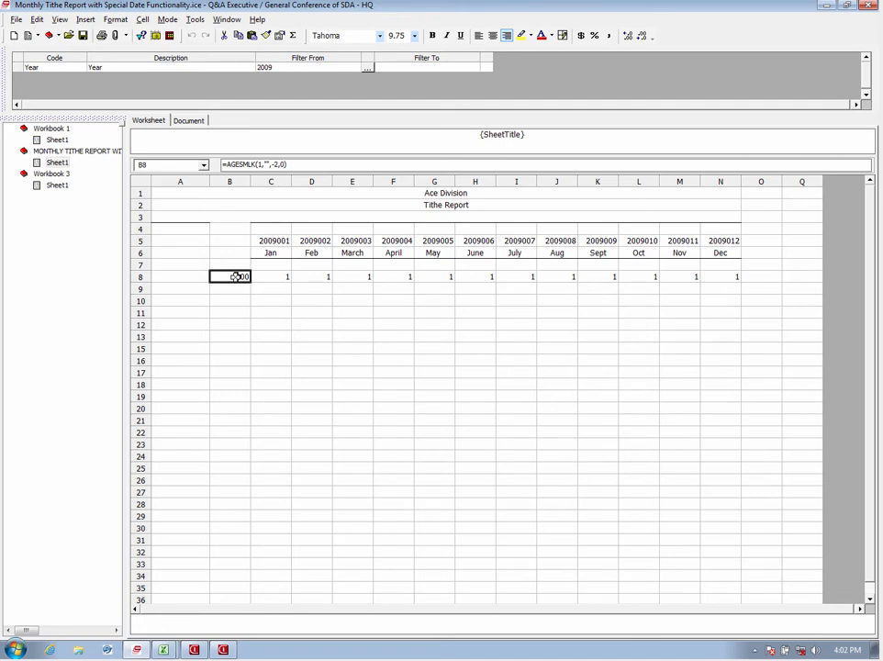
pyautogui.doubleClick(236, 276)
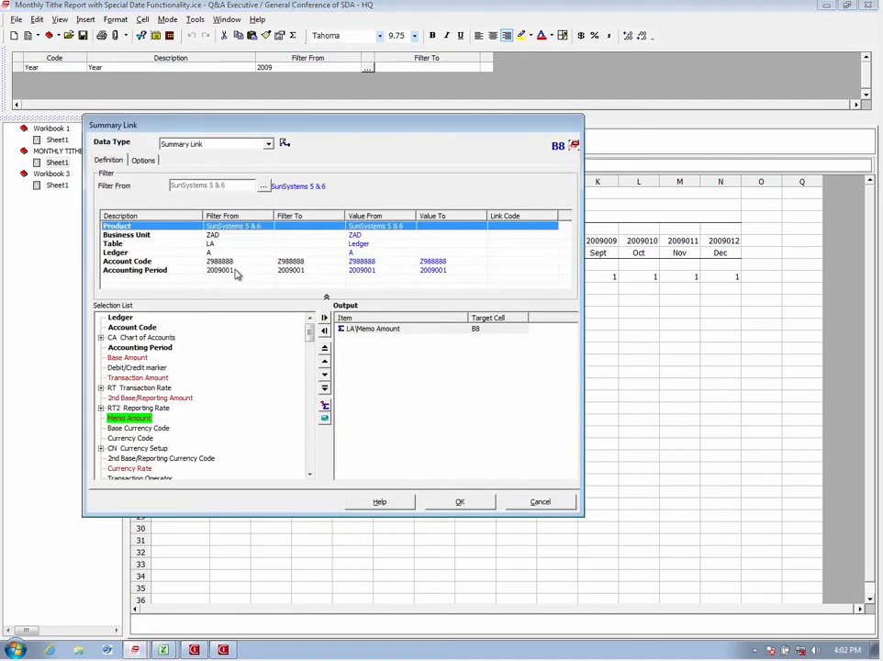
pyautogui.click(236, 271)
pyautogui.moveTo(264, 131); pyautogui.dragTo(299, 303)
pyautogui.click(241, 240)
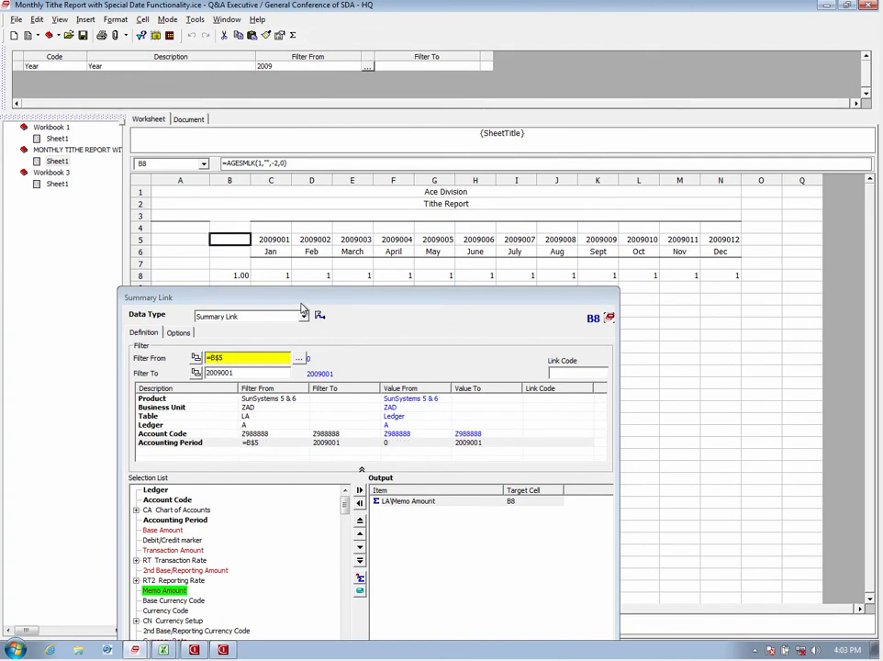
pyautogui.moveTo(303, 307); pyautogui.dragTo(288, 192)
pyautogui.click(563, 562)
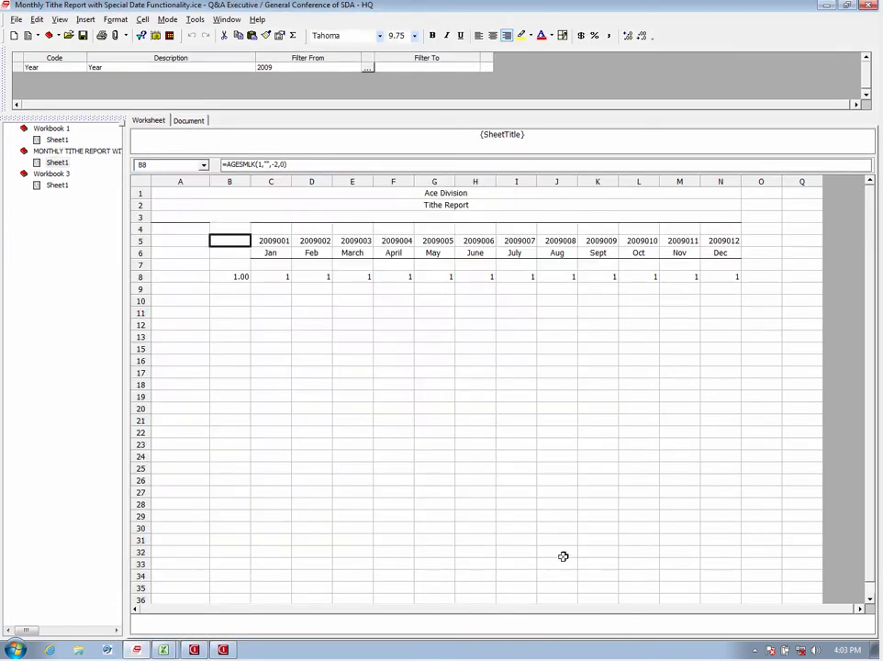
# Copy the January period formula from C5 into B5, making it =(P1*1000)+1
pyautogui.click(265, 240)
pyautogui.rightClick(264, 241)
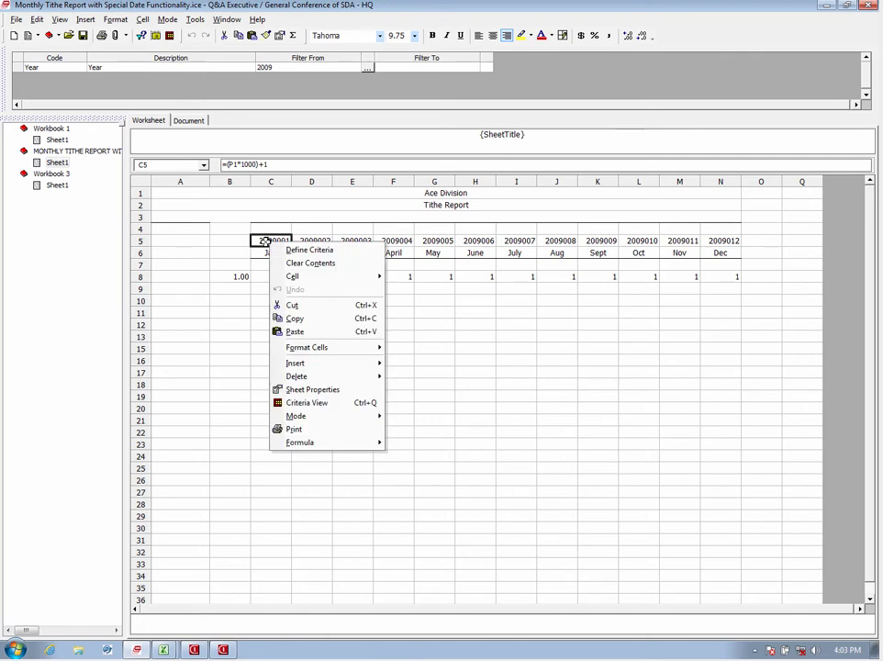
pyautogui.click(297, 319)
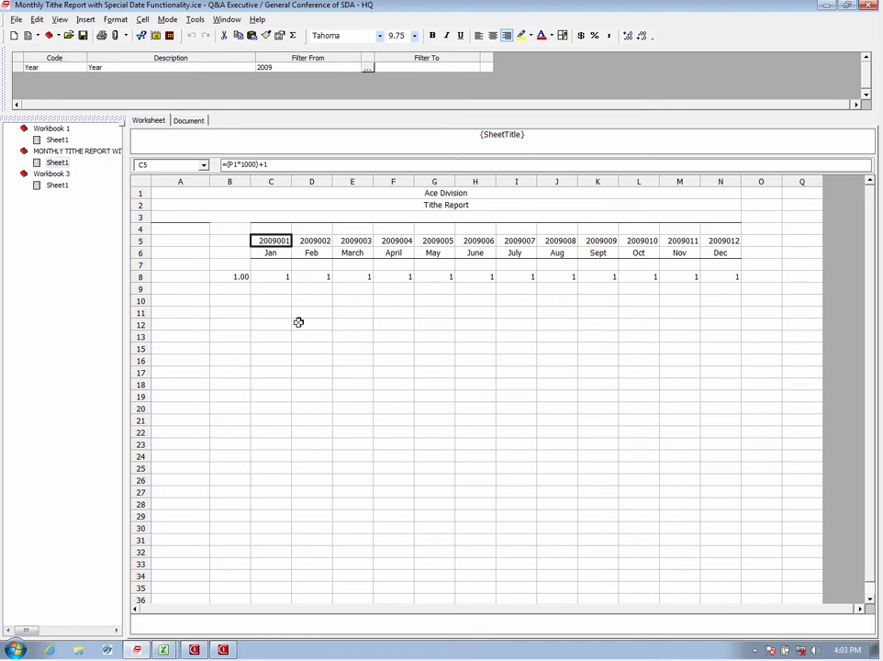
pyautogui.click(236, 241)
pyautogui.rightClick(236, 242)
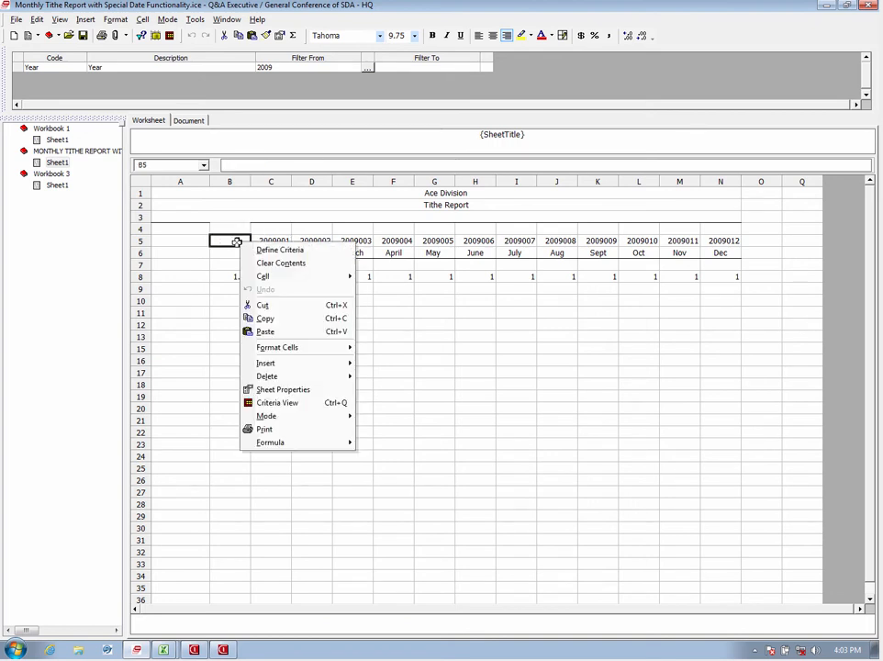
pyautogui.click(265, 329)
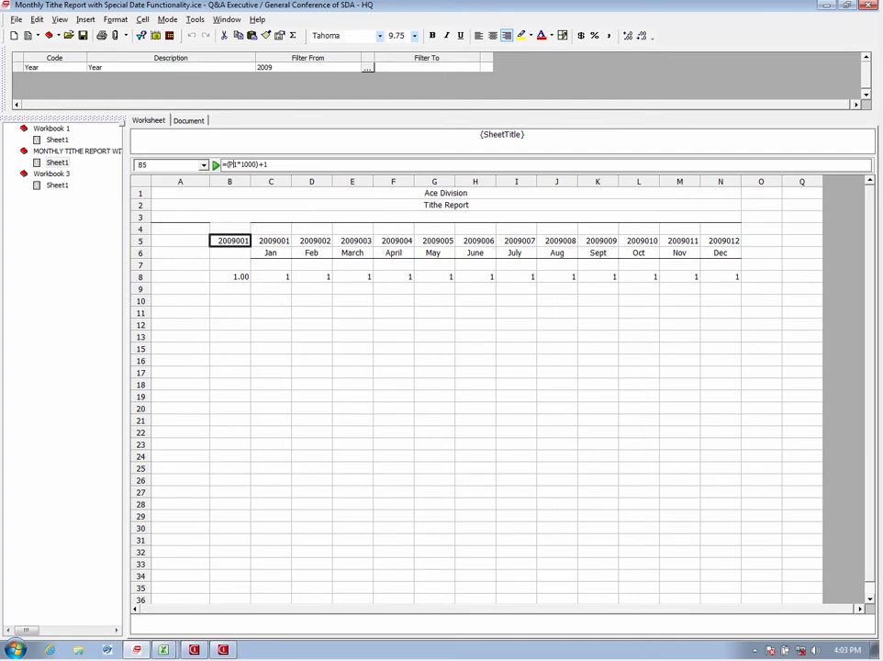
pyautogui.press('Return')
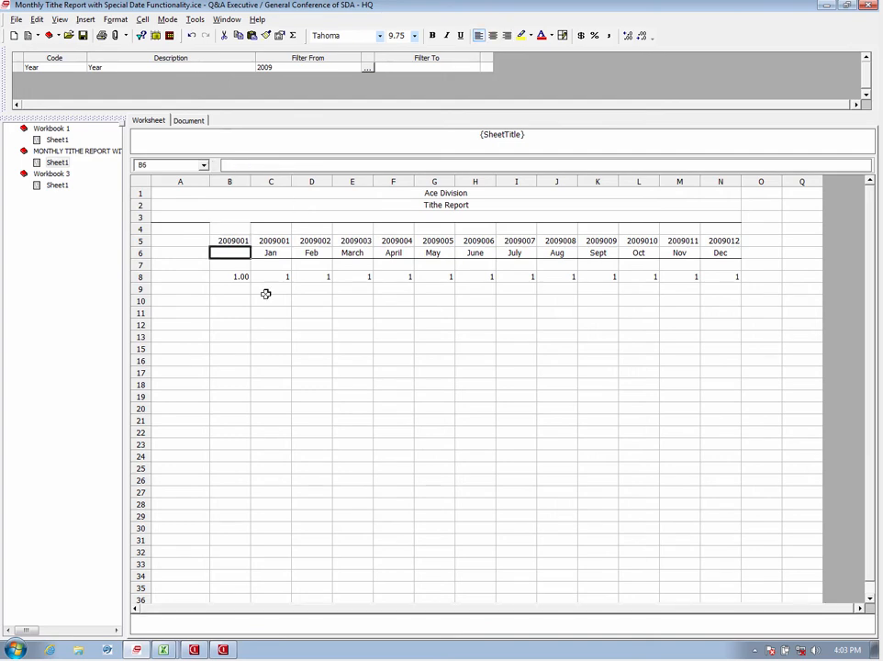
# Set the Accounting Period start filter of B8's Summary Link to reference the period cell, =B$5
pyautogui.click(234, 276)
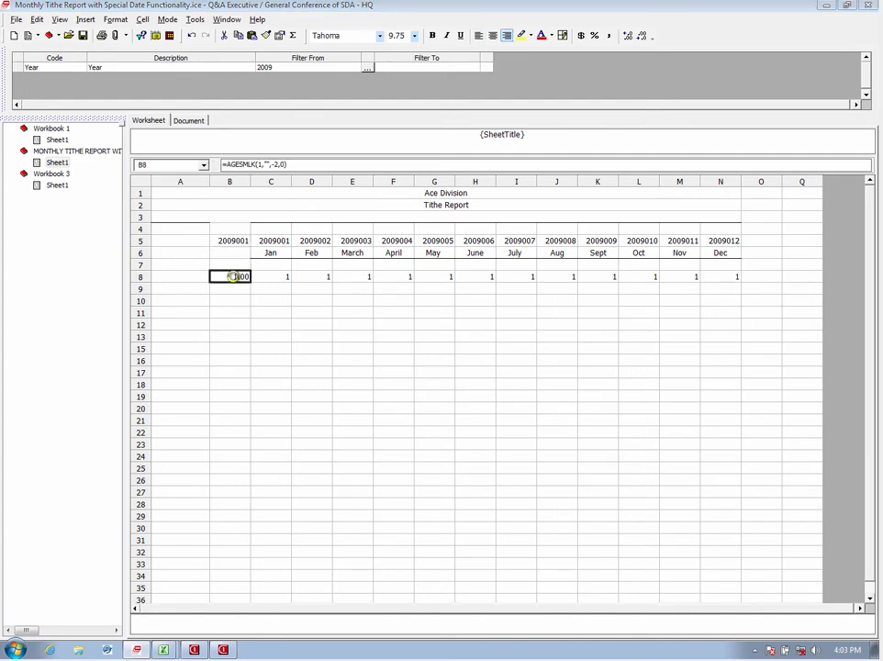
pyautogui.doubleClick(234, 276)
pyautogui.click(235, 330)
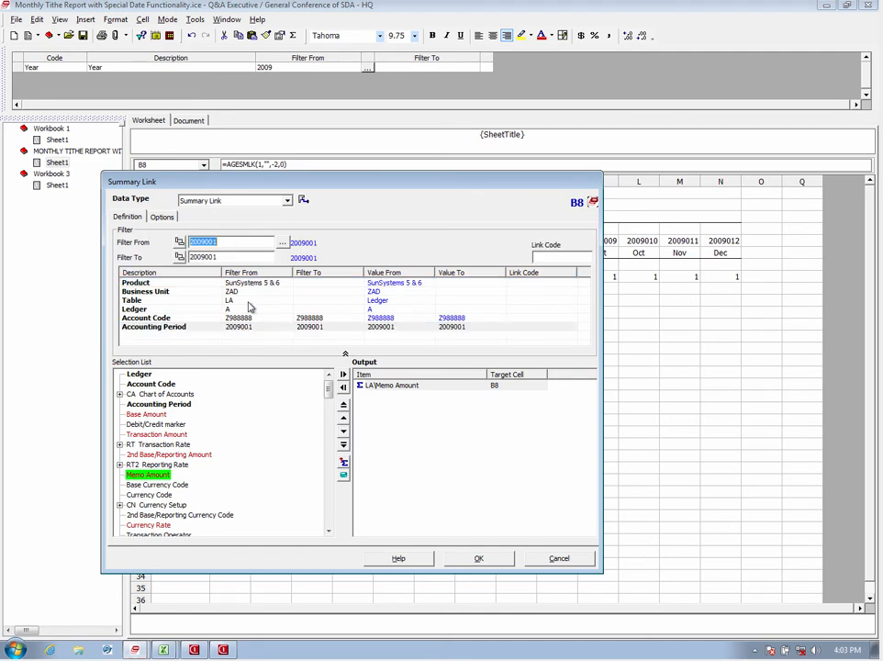
pyautogui.moveTo(267, 176); pyautogui.dragTo(296, 265)
pyautogui.click(233, 239)
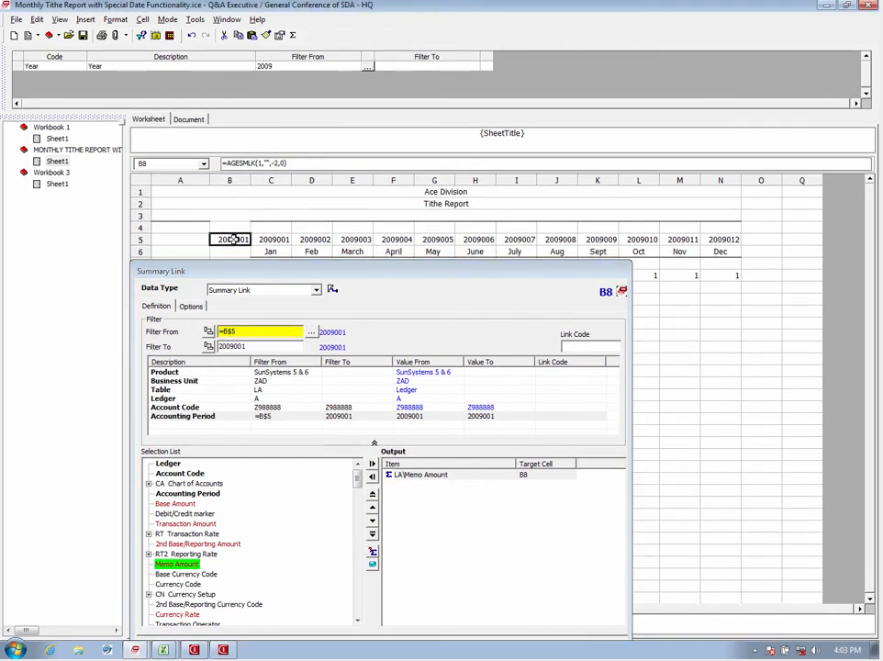
# Set the Accounting Period end filter of B8's Summary Link to =B$5 and accept the link definition
pyautogui.click(251, 347)
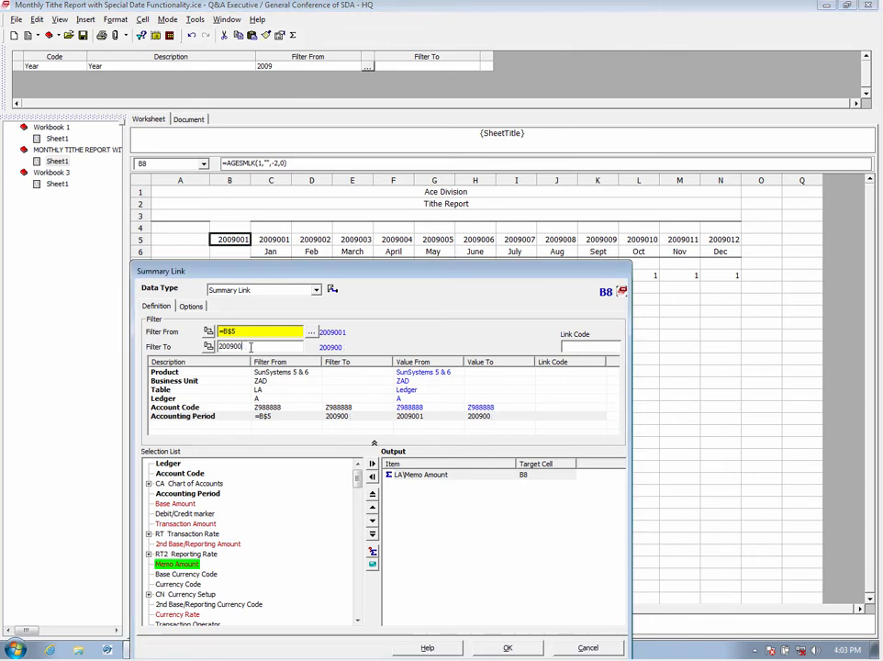
pyautogui.press('BackSpace')
pyautogui.press('BackSpace')
pyautogui.press('BackSpace')
pyautogui.press('BackSpace')
pyautogui.press('BackSpace')
pyautogui.press('BackSpace')
pyautogui.click(230, 241)
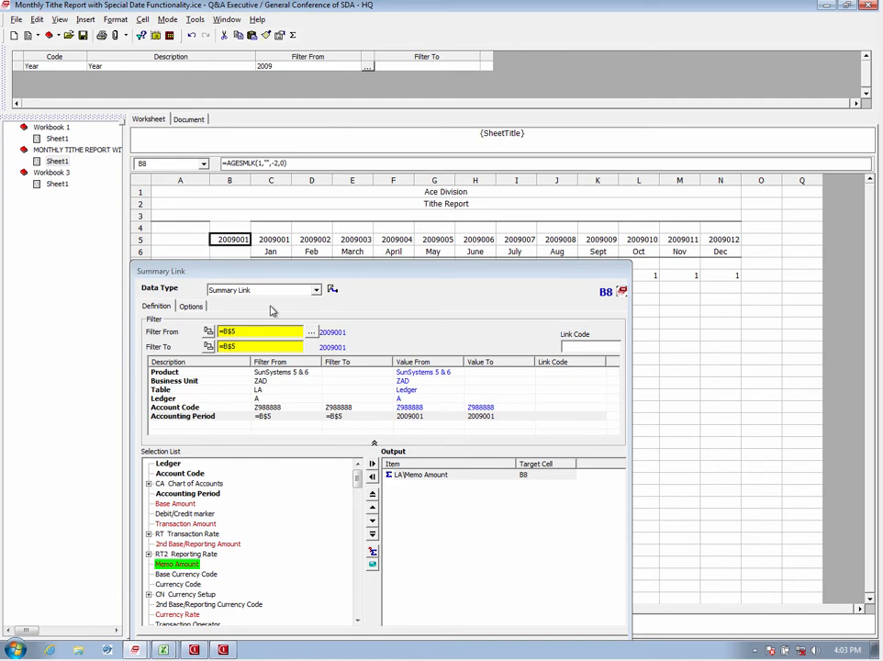
pyautogui.moveTo(278, 270); pyautogui.dragTo(363, 206)
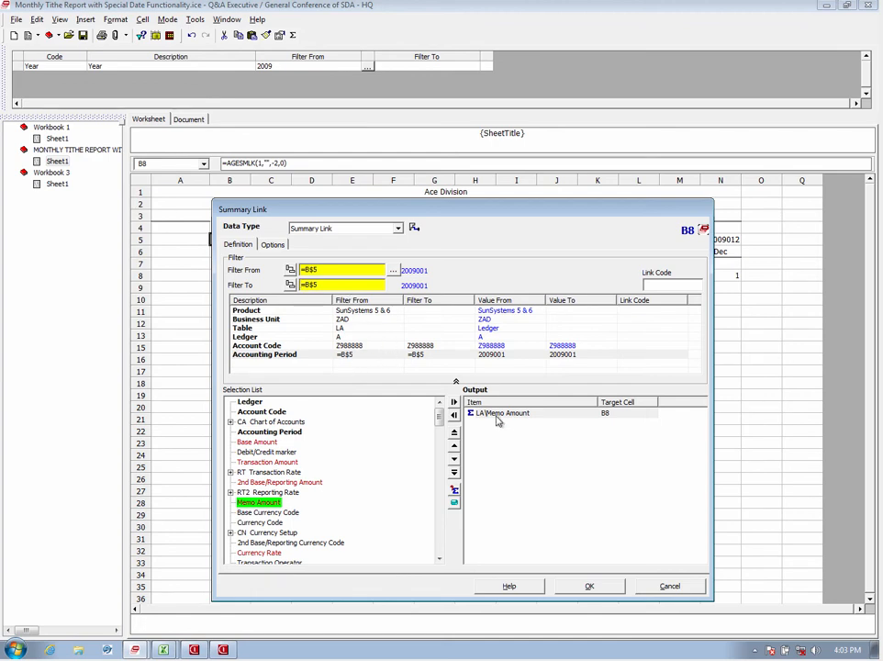
pyautogui.click(590, 588)
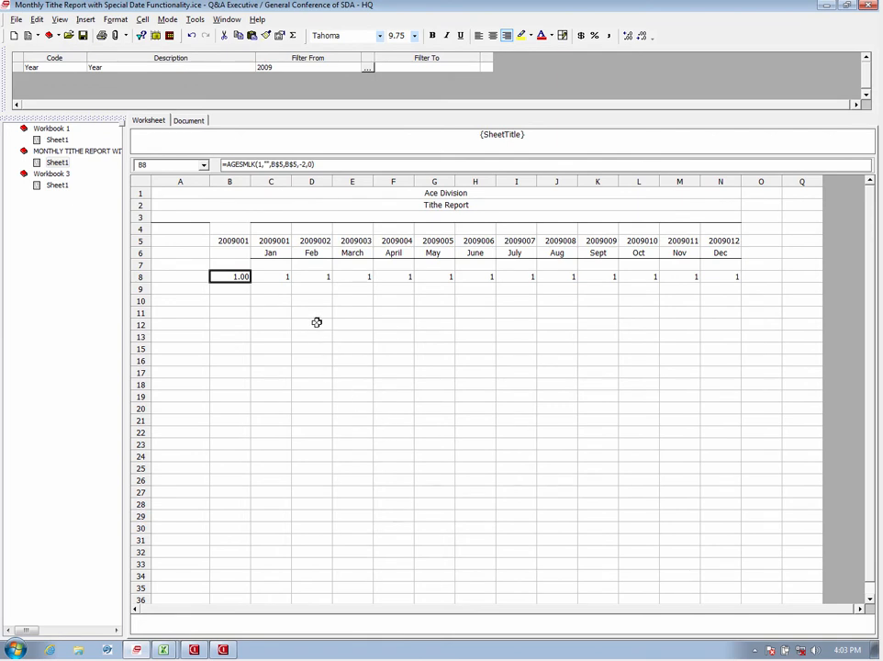
# Insert a blank column before the Feb column of the tithe report
pyautogui.click(311, 180)
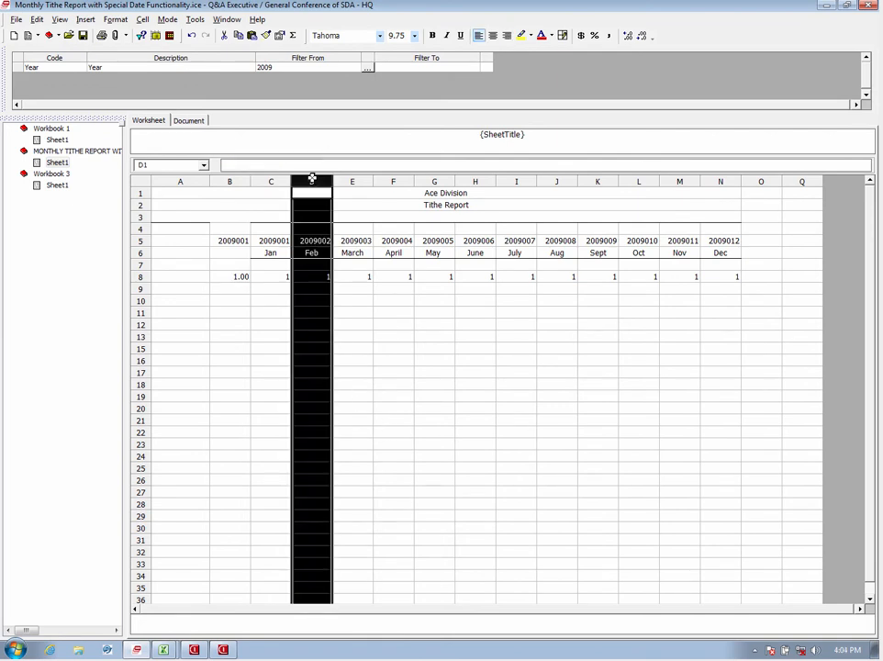
pyautogui.rightClick(311, 179)
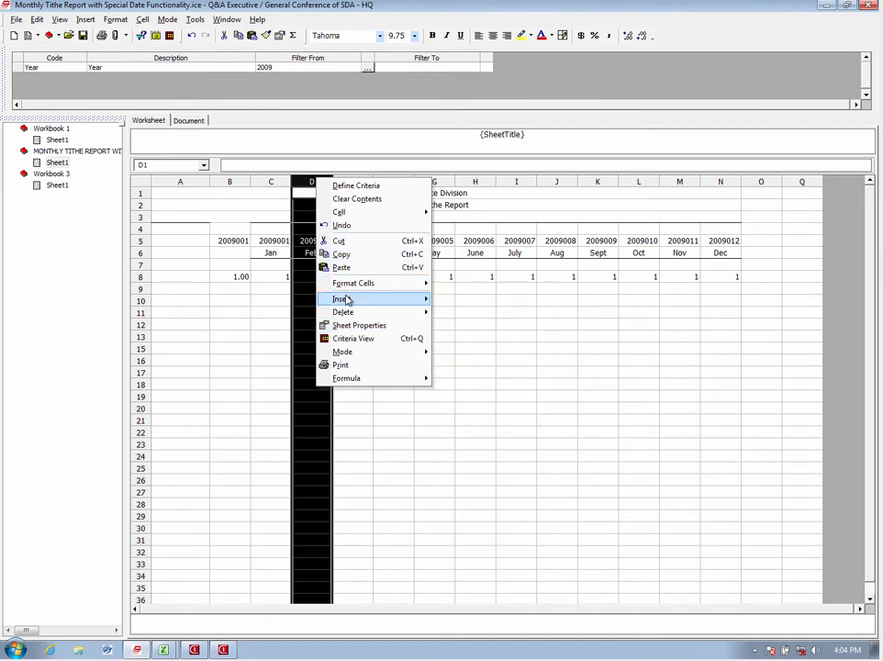
pyautogui.moveTo(345, 300)
pyautogui.click(462, 311)
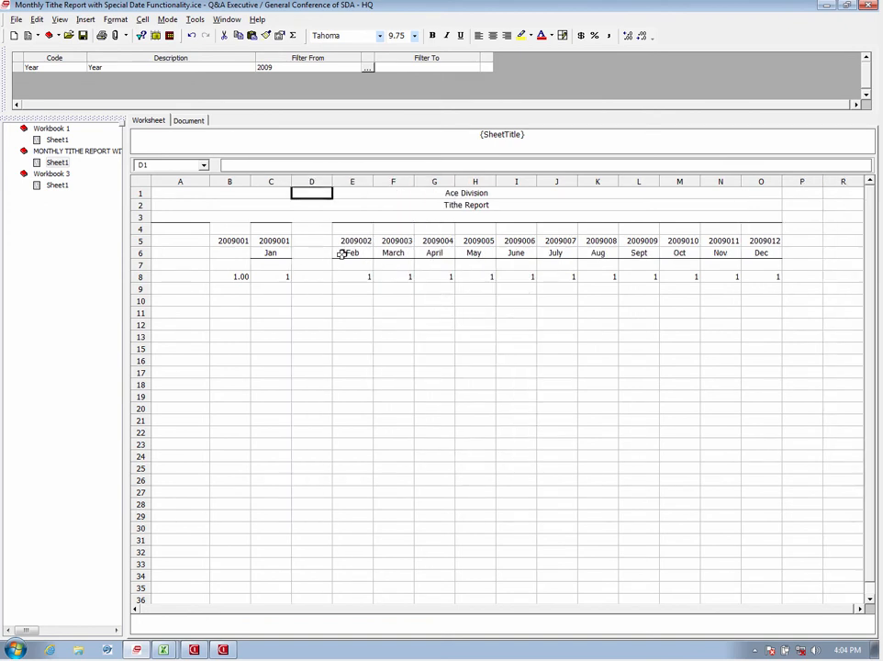
# Enter the heading Jan in D6 of the new column and centre it
pyautogui.click(312, 251)
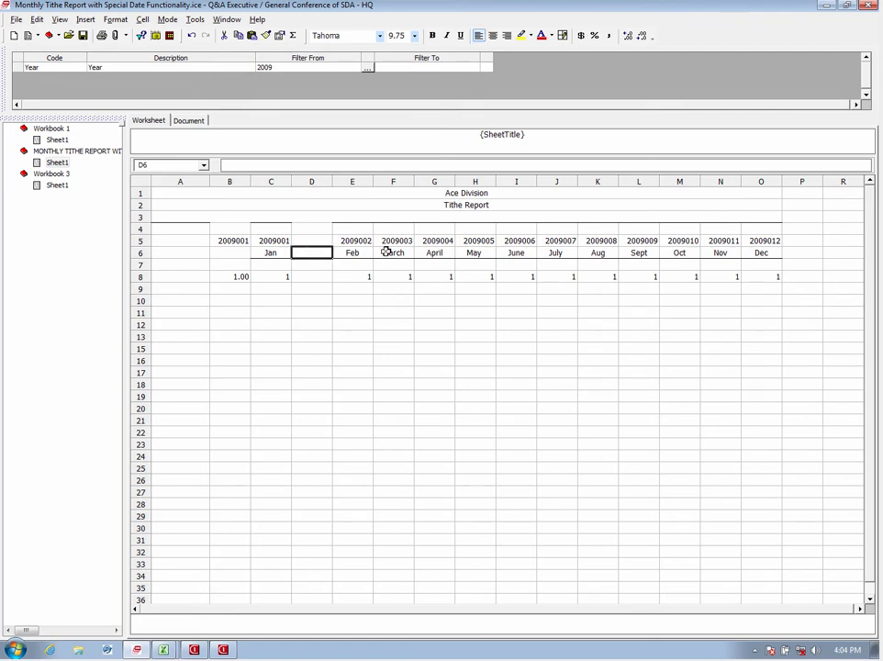
pyautogui.write('Jan')
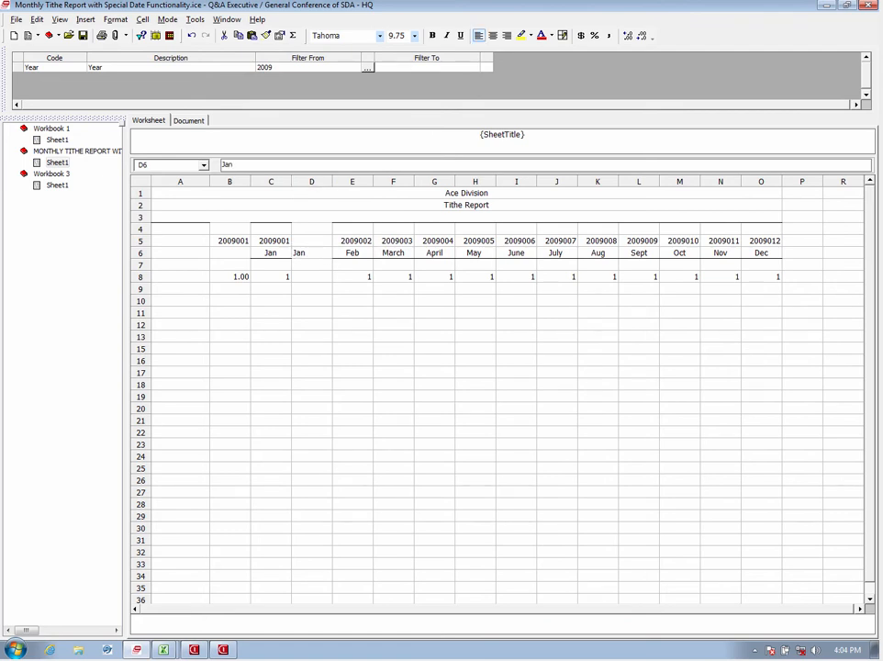
pyautogui.click(305, 274)
pyautogui.click(308, 253)
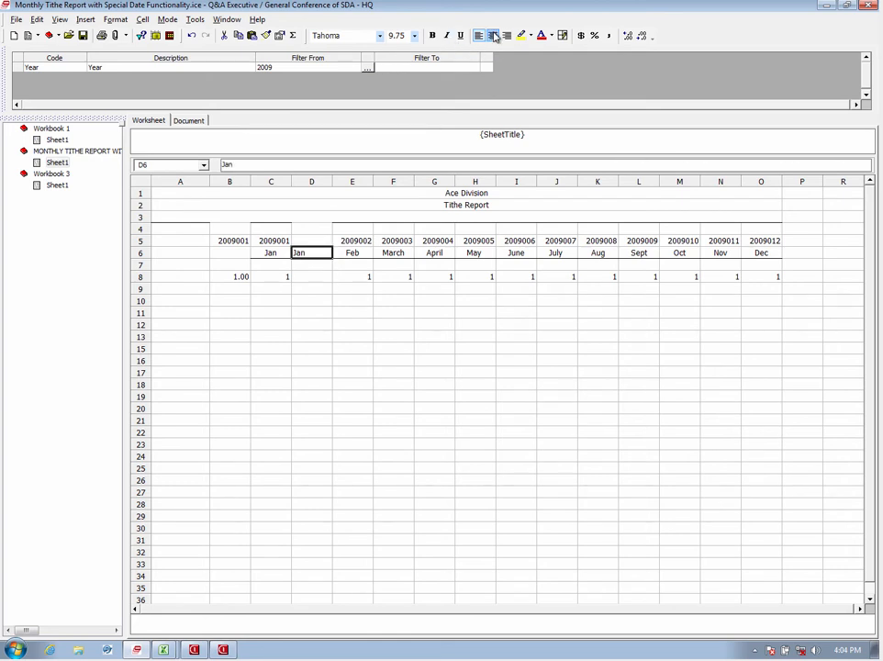
pyautogui.click(492, 35)
# Enter the per-member tithe formula =C8/B8 in D8 and reduce its decimals to match the other amounts in row 8
pyautogui.click(321, 278)
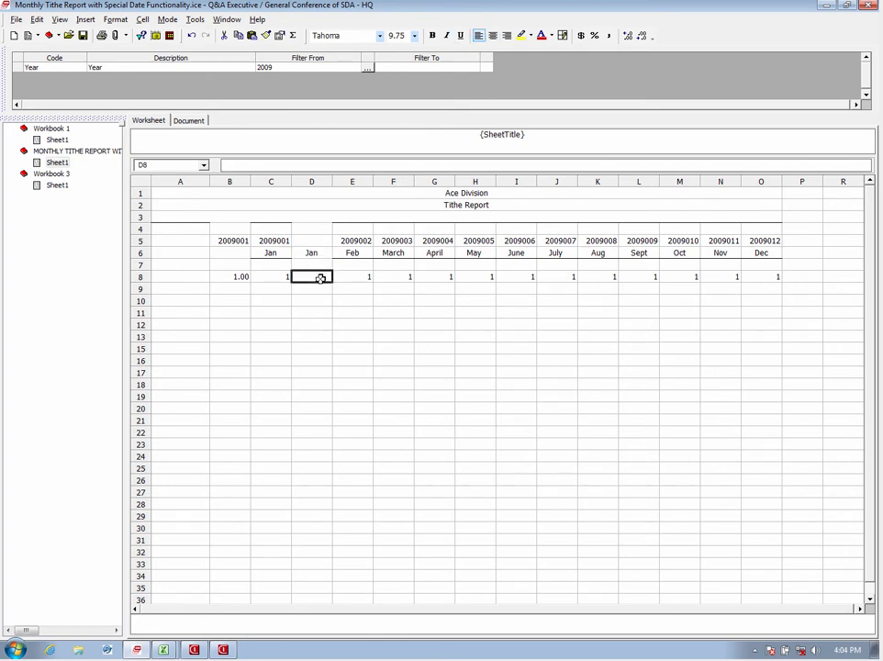
pyautogui.write('=')
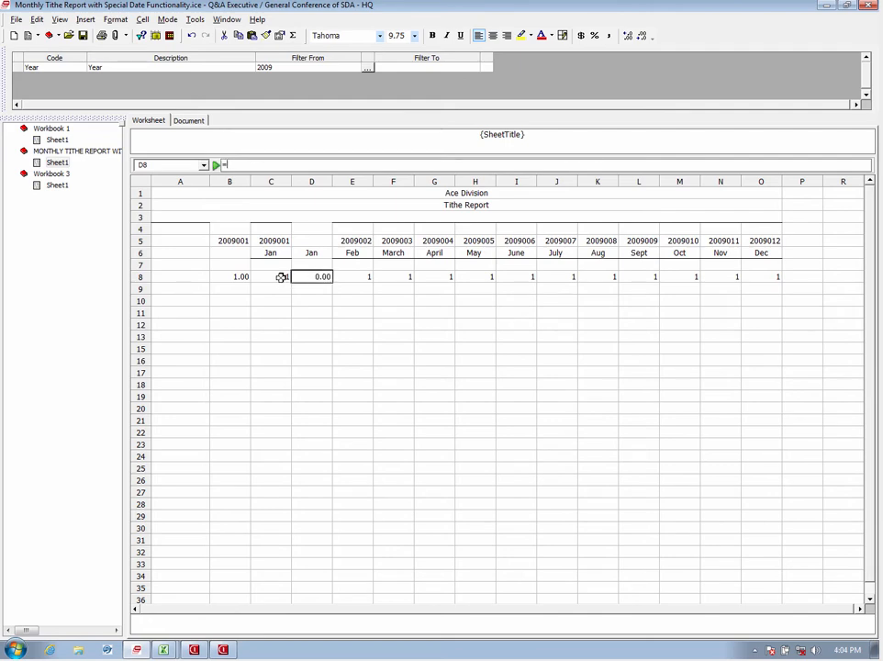
pyautogui.click(282, 278)
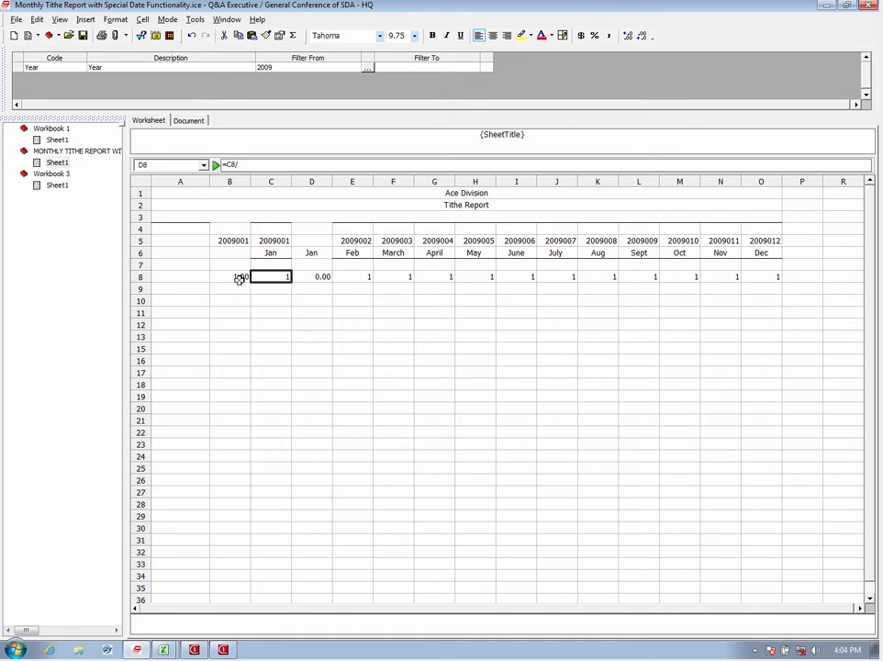
pyautogui.click(238, 278)
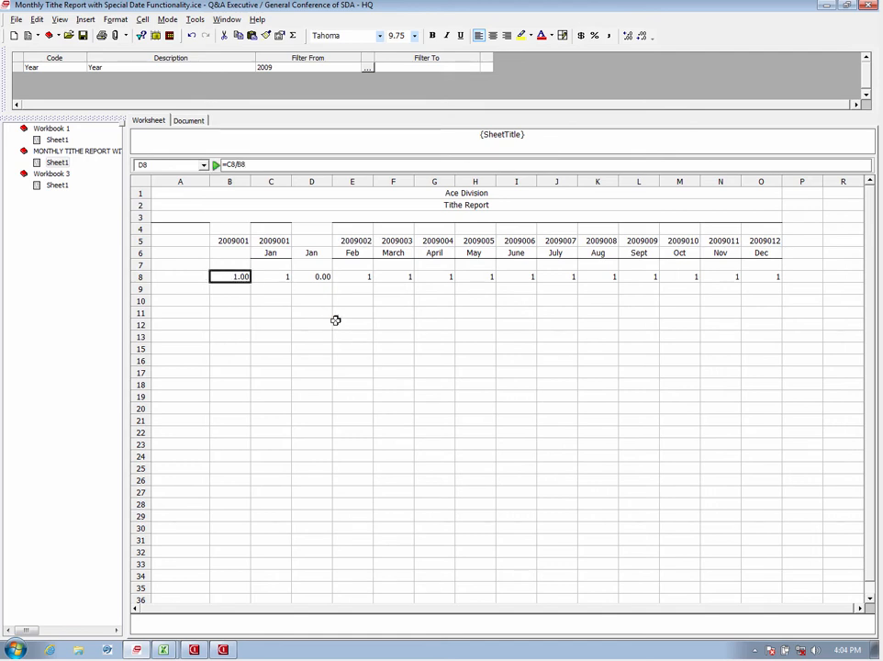
pyautogui.press('Return')
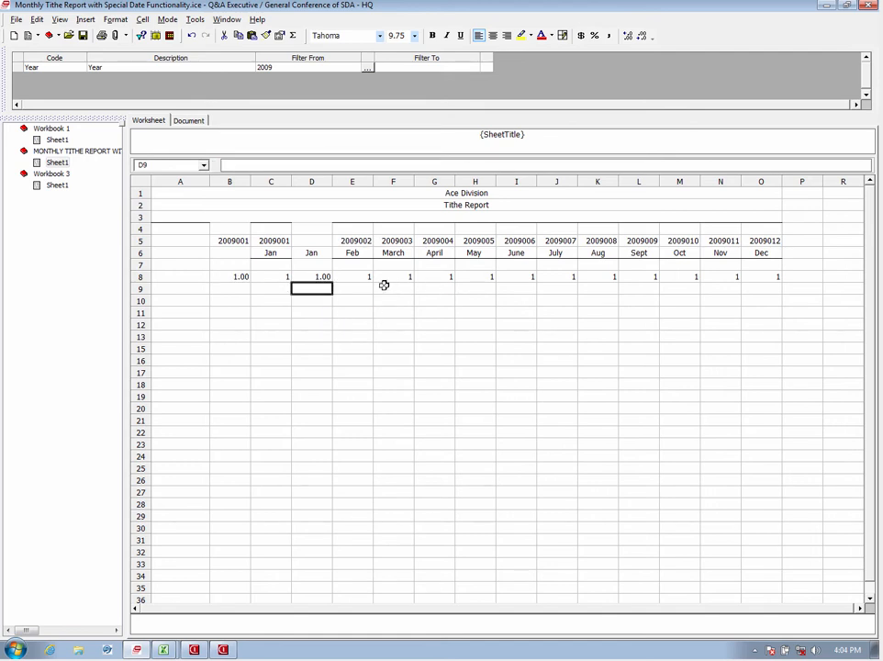
pyautogui.click(310, 275)
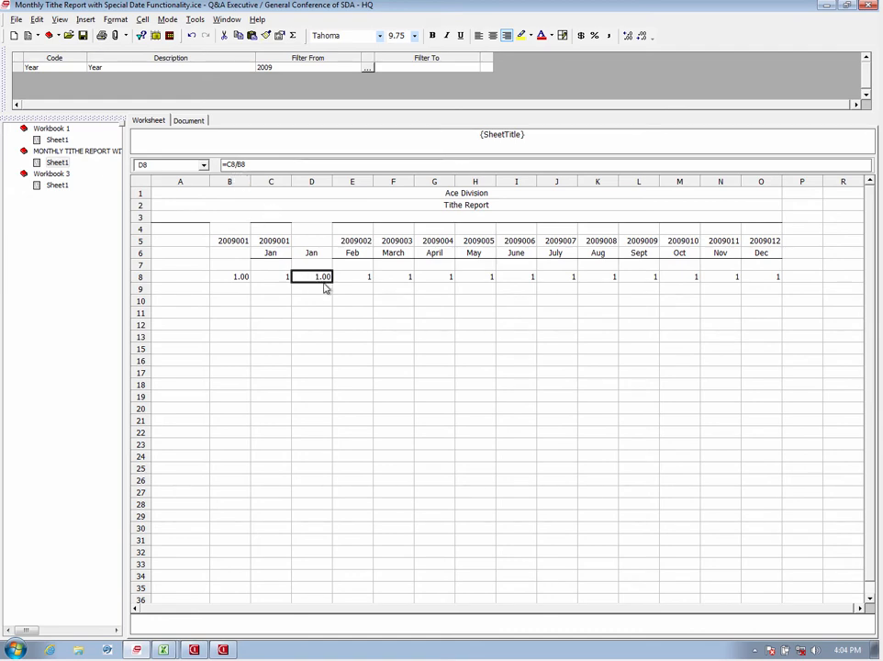
pyautogui.click(642, 35)
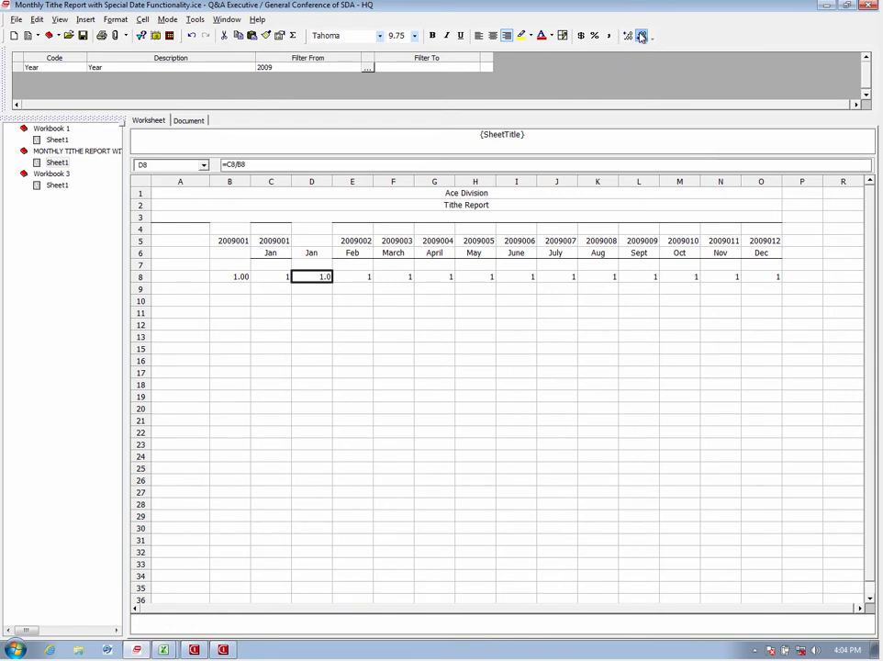
# Hide columns B and C of the tithe report
pyautogui.click(235, 182)
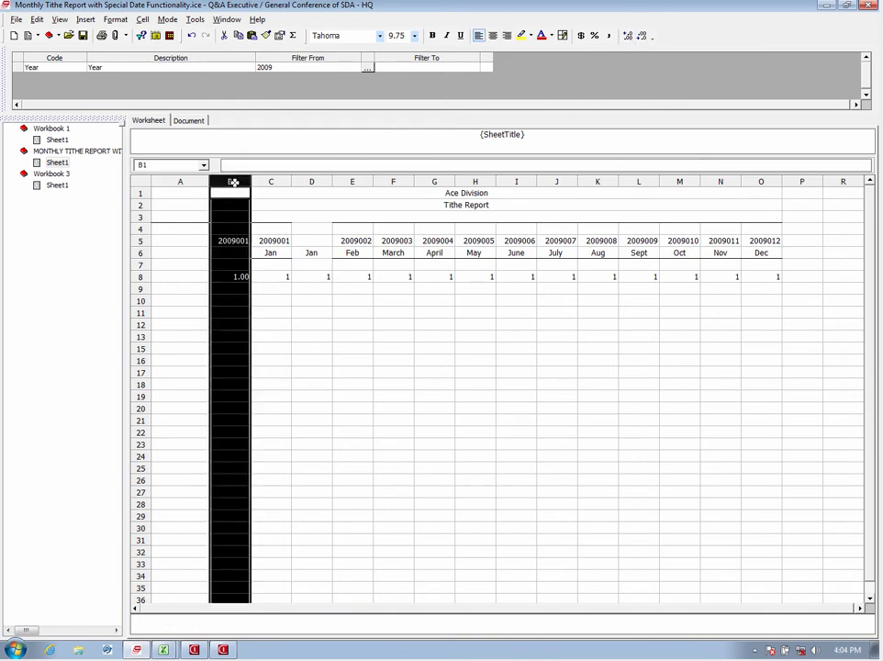
pyautogui.moveTo(234, 182); pyautogui.dragTo(258, 182)
pyautogui.rightClick(257, 181)
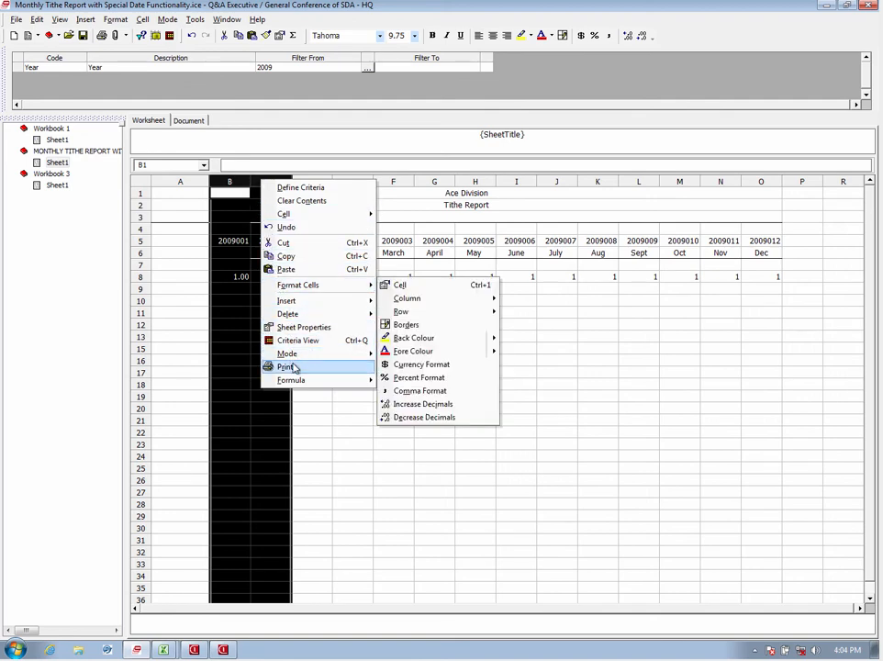
pyautogui.moveTo(341, 288)
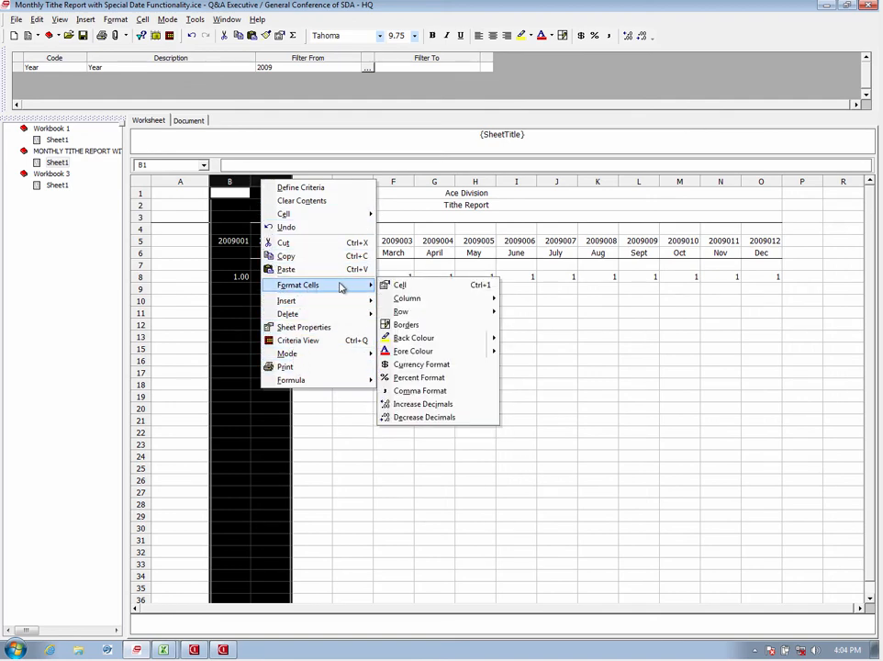
pyautogui.moveTo(407, 315)
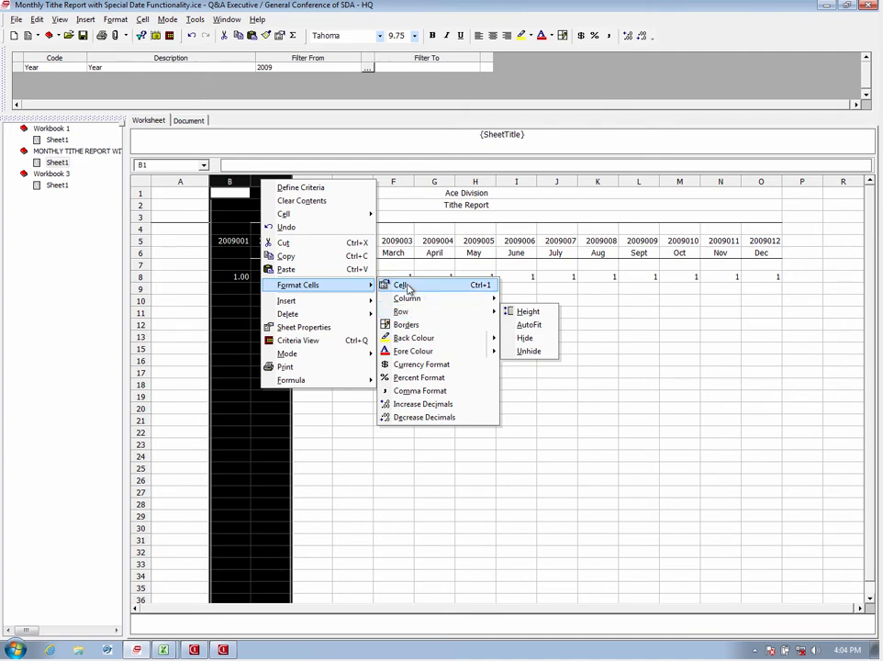
pyautogui.moveTo(441, 302)
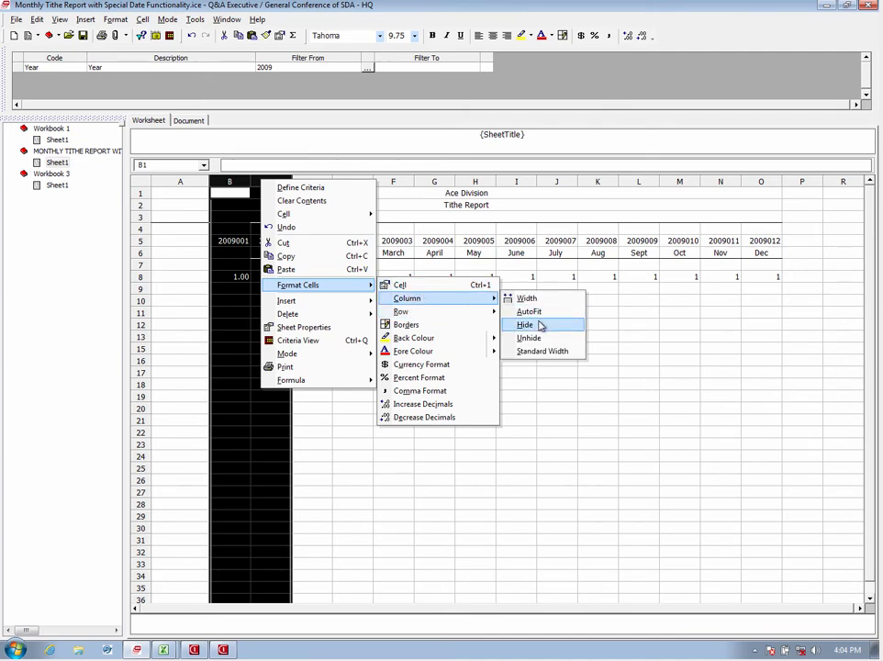
pyautogui.click(525, 325)
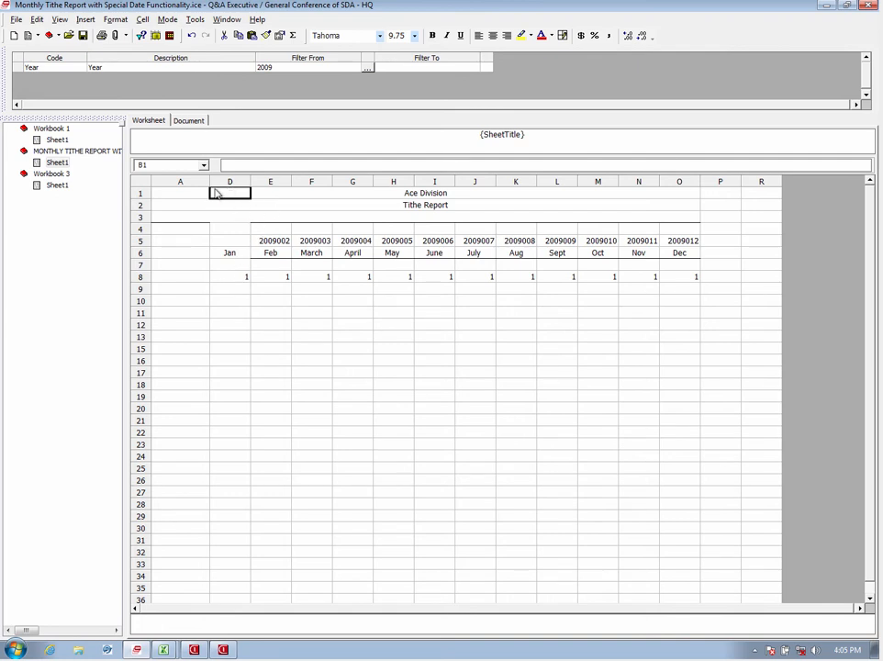
# Unhide columns B and C between columns A and D
pyautogui.moveTo(201, 179); pyautogui.dragTo(229, 181)
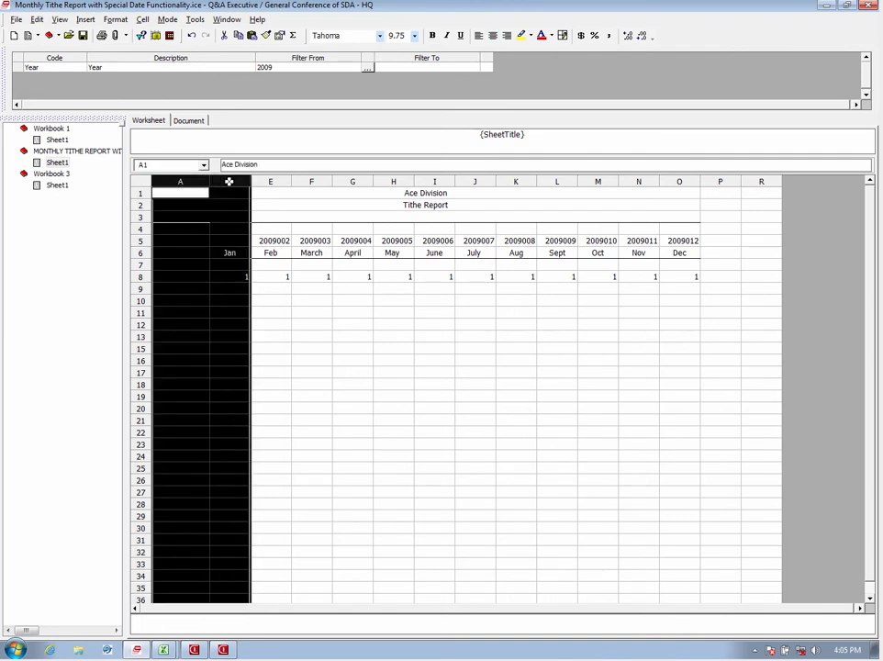
pyautogui.rightClick(229, 181)
pyautogui.moveTo(273, 304)
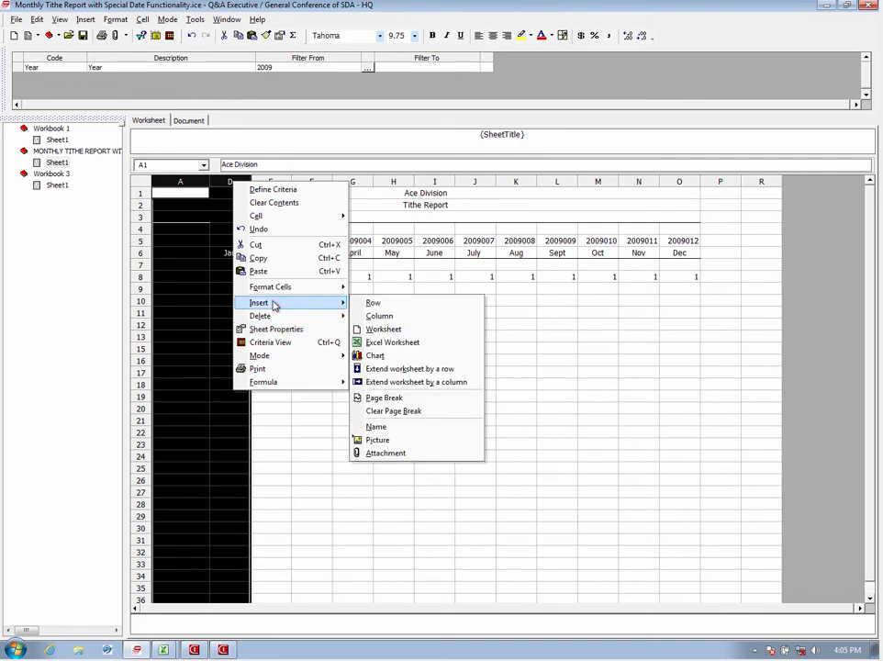
pyautogui.moveTo(306, 292)
pyautogui.moveTo(379, 354)
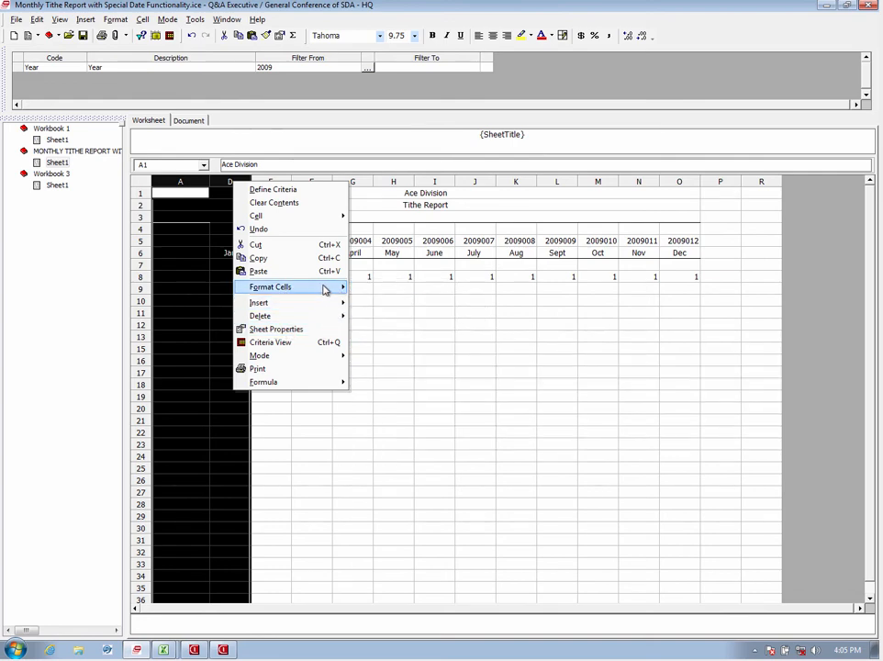
pyautogui.moveTo(395, 300)
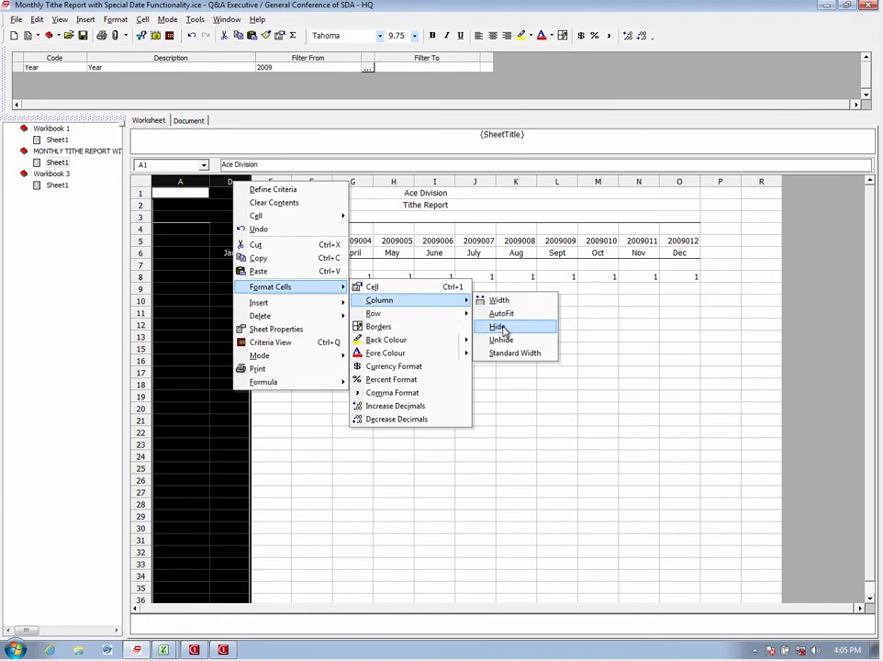
pyautogui.click(501, 340)
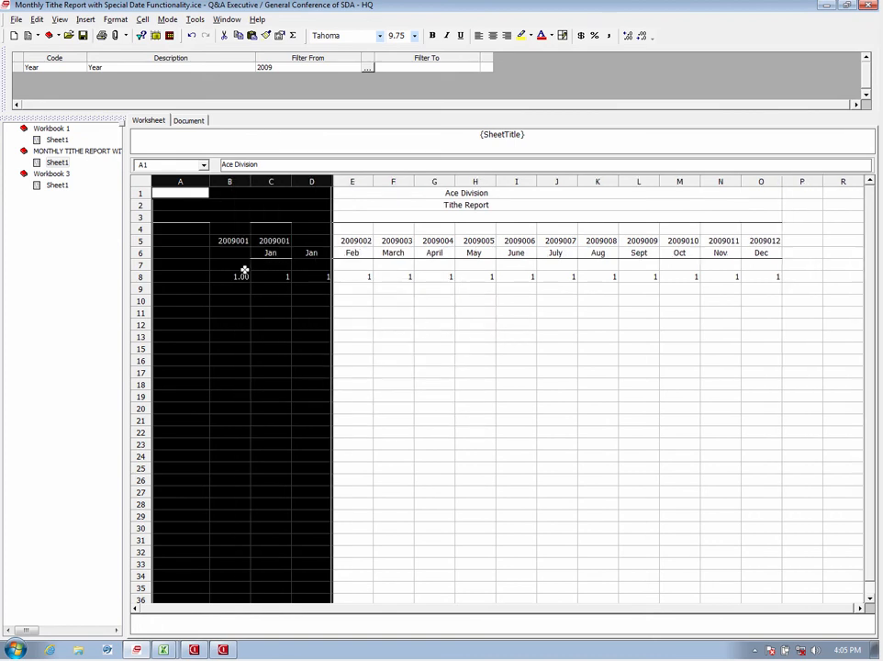
# Enter the headings Membership in B4, Tithe in C4 and Per Capital in D4
pyautogui.click(230, 226)
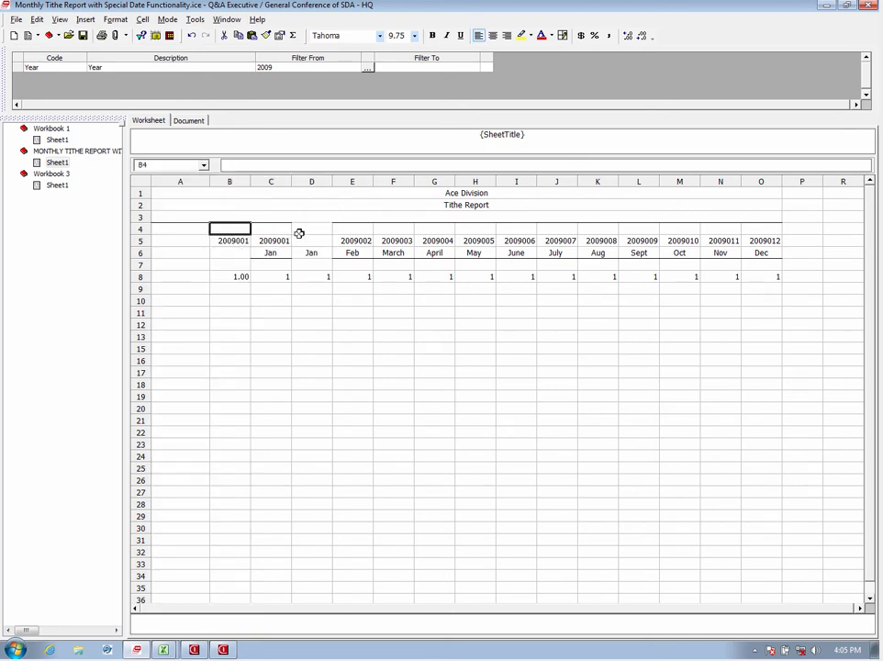
pyautogui.write('Members')
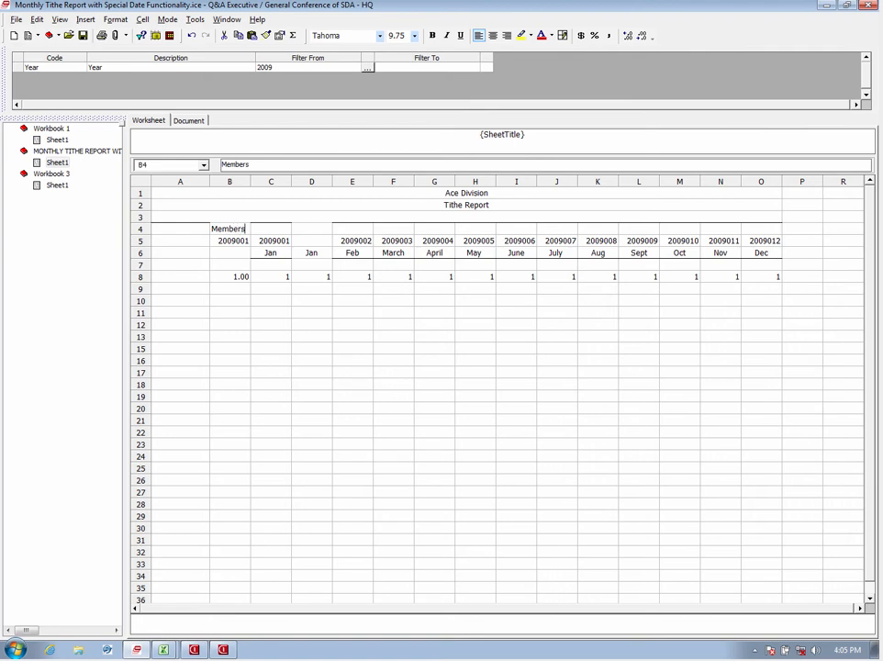
pyautogui.write('hip')
pyautogui.press('Tab')
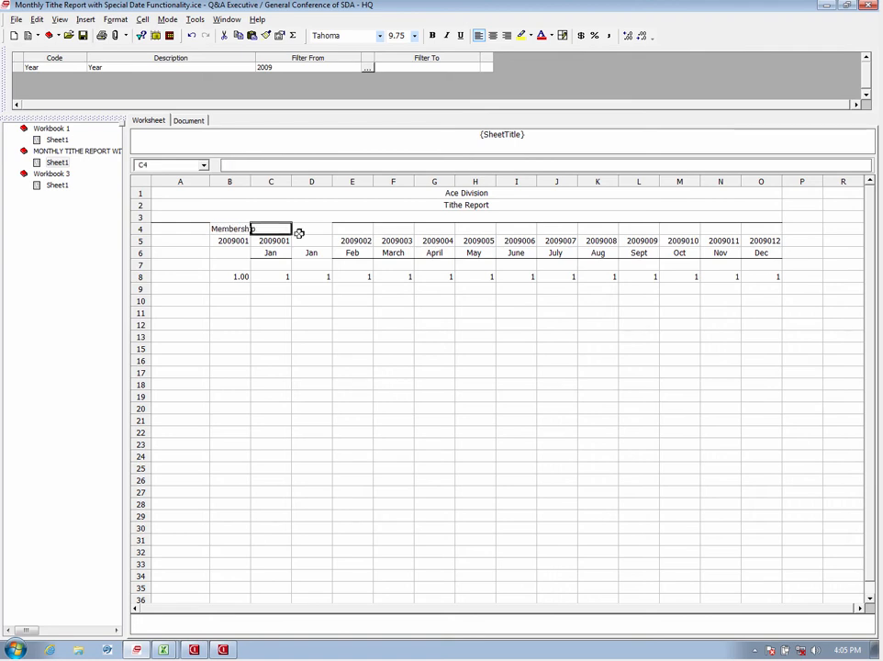
pyautogui.write('Offer')
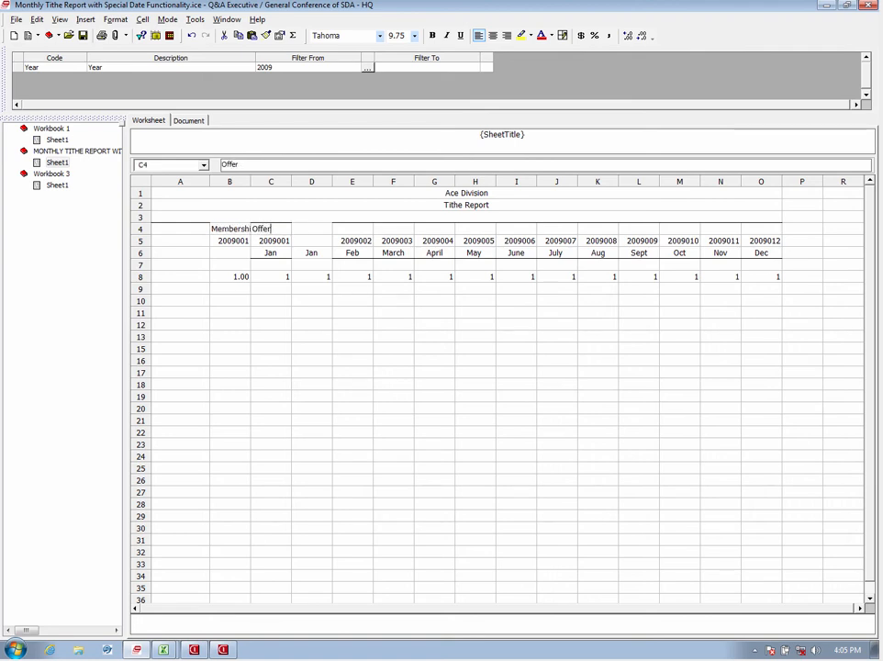
pyautogui.press('Escape')
pyautogui.click(299, 232)
pyautogui.write('Per Capital')
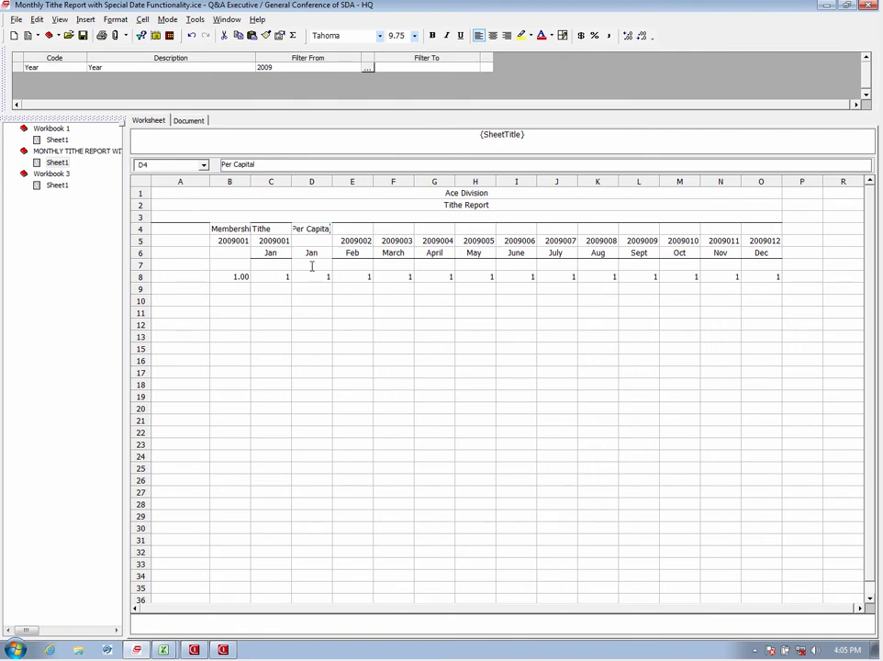
pyautogui.click(356, 181)
pyautogui.moveTo(357, 181); pyautogui.dragTo(769, 179)
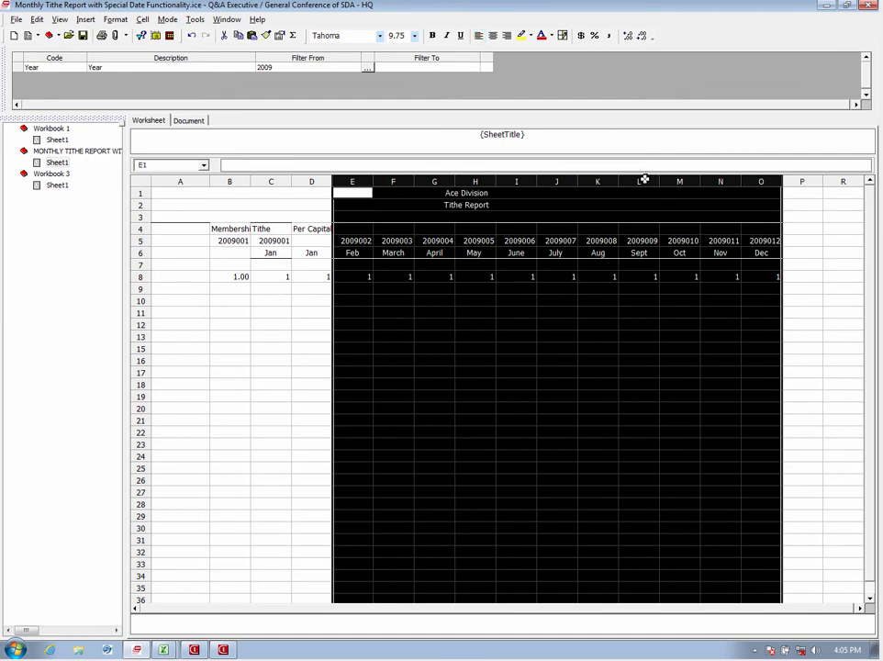
pyautogui.rightClick(645, 180)
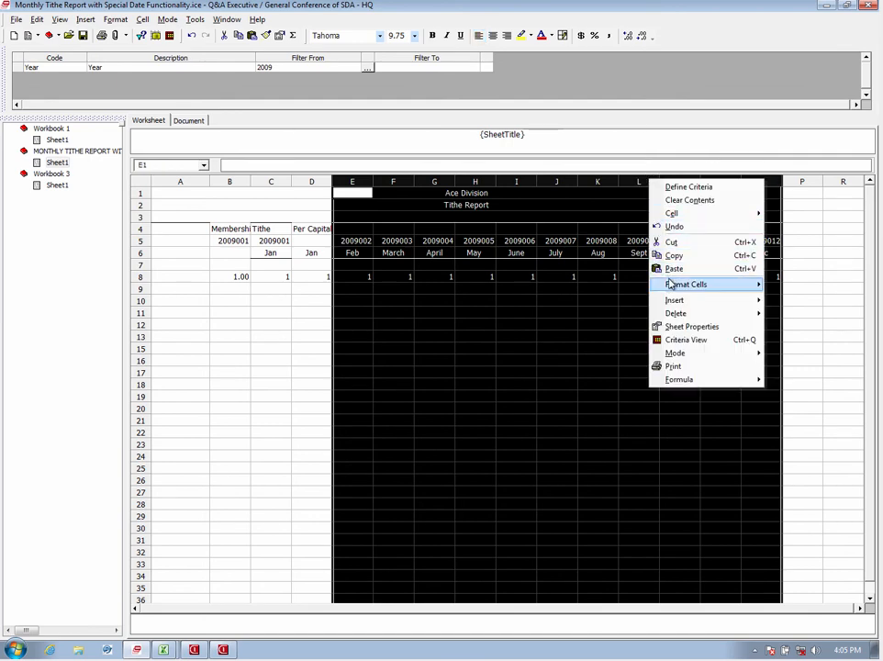
pyautogui.moveTo(673, 286)
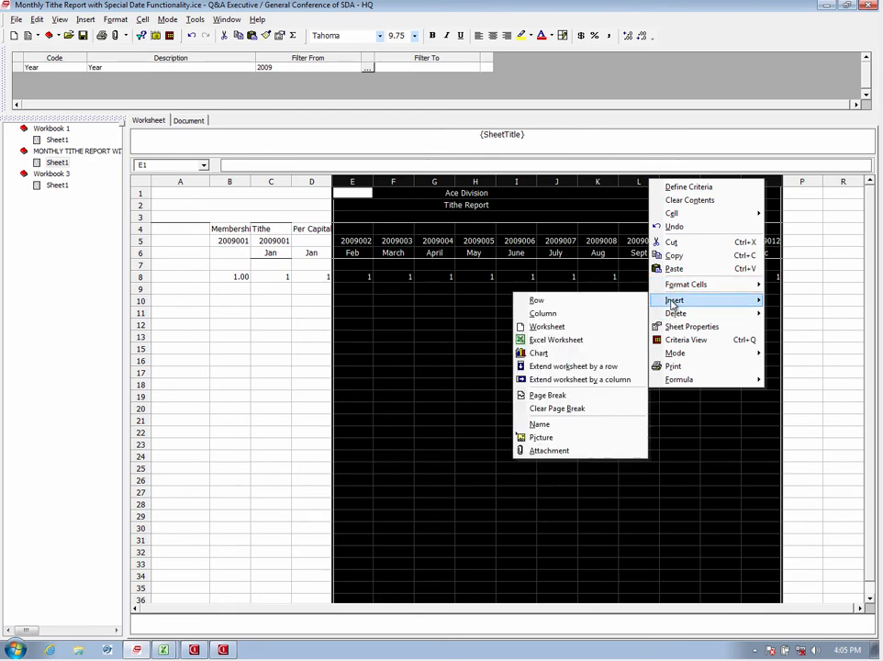
pyautogui.moveTo(577, 313)
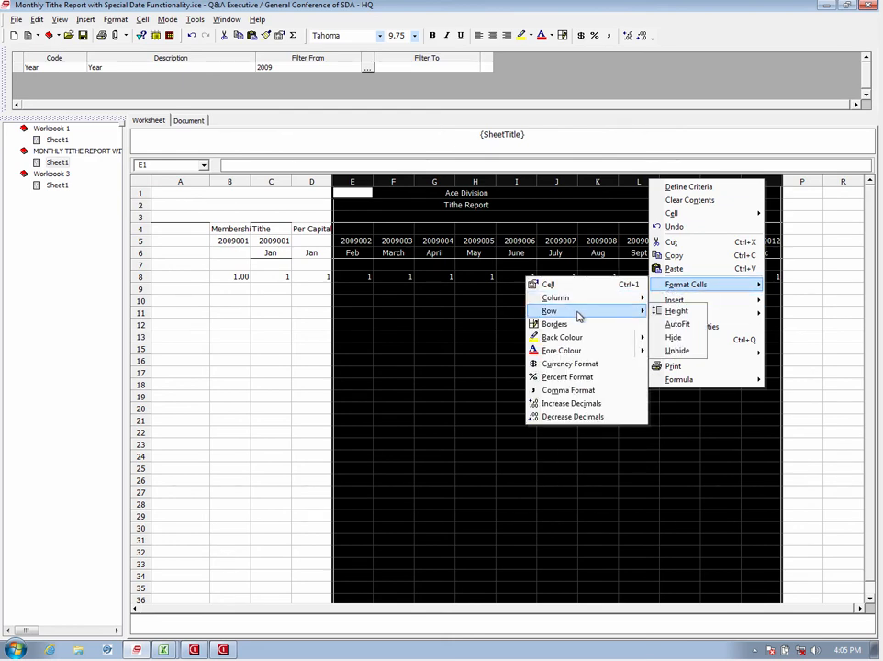
pyautogui.click(689, 338)
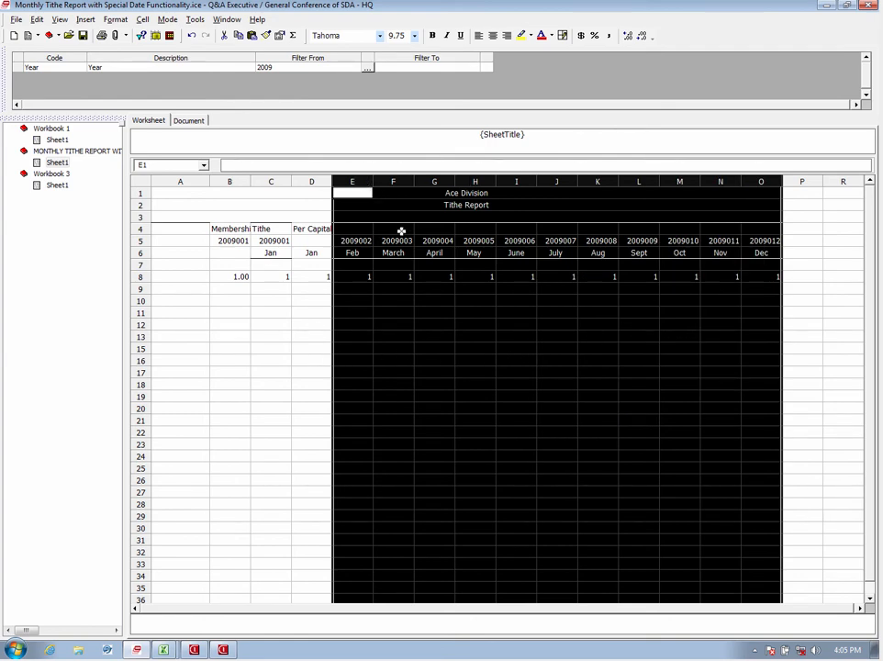
# Hide columns E to O, which hold the months Feb to Dec
pyautogui.moveTo(365, 189); pyautogui.dragTo(759, 196)
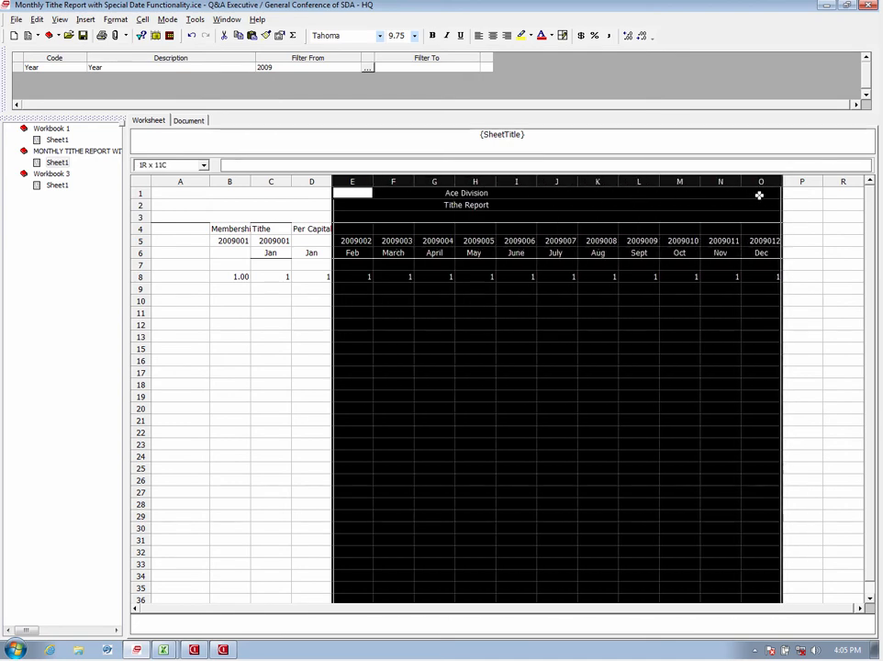
pyautogui.rightClick(652, 183)
pyautogui.moveTo(707, 306)
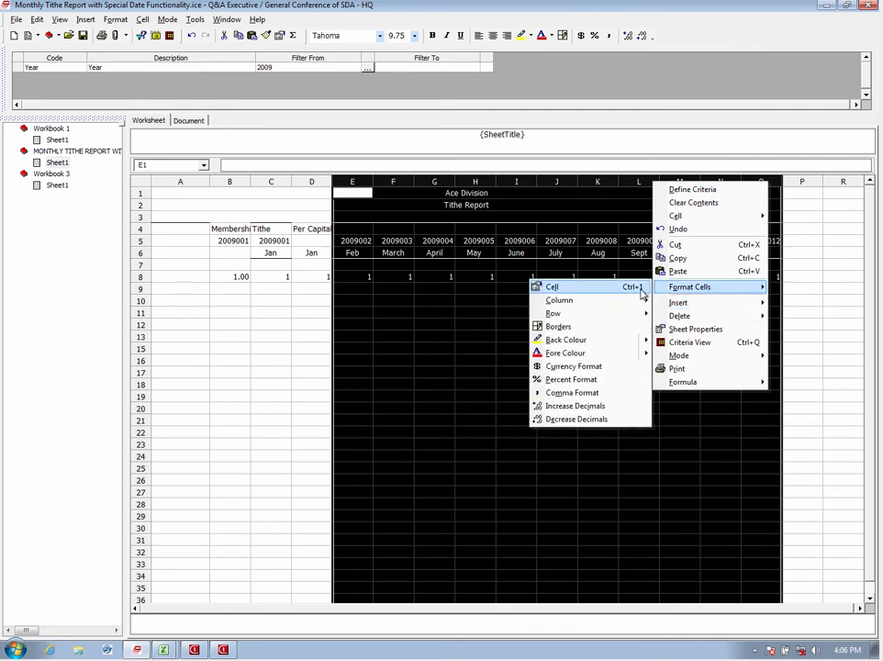
pyautogui.moveTo(646, 301)
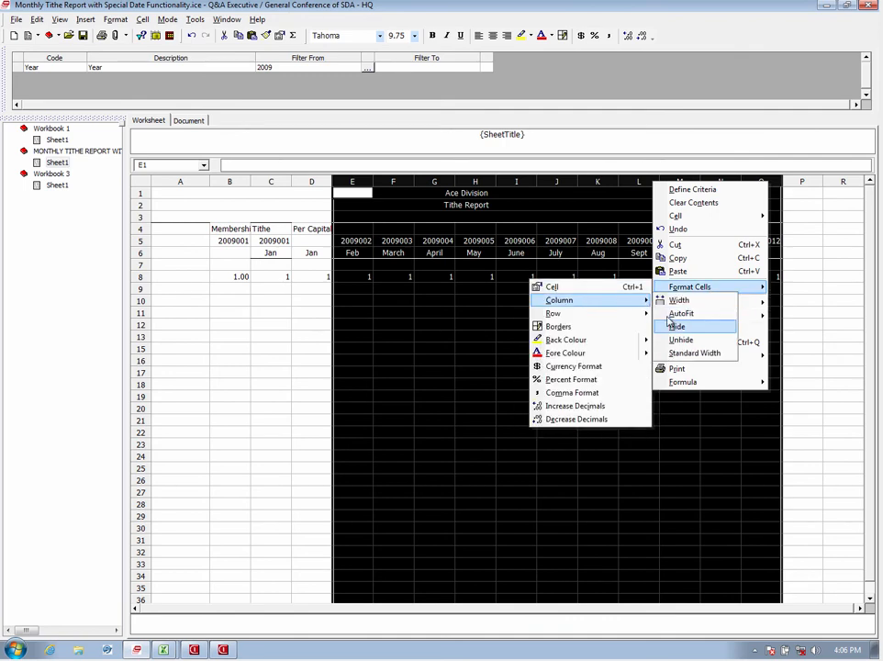
pyautogui.click(673, 324)
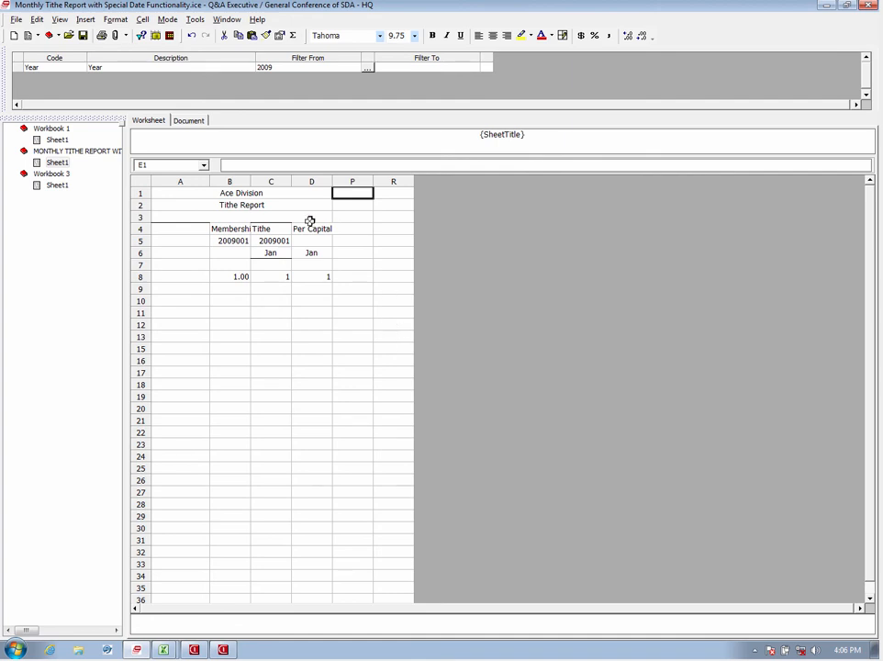
# Widen column B to fit the Membership heading and hide row 5 with the period codes
pyautogui.click(223, 225)
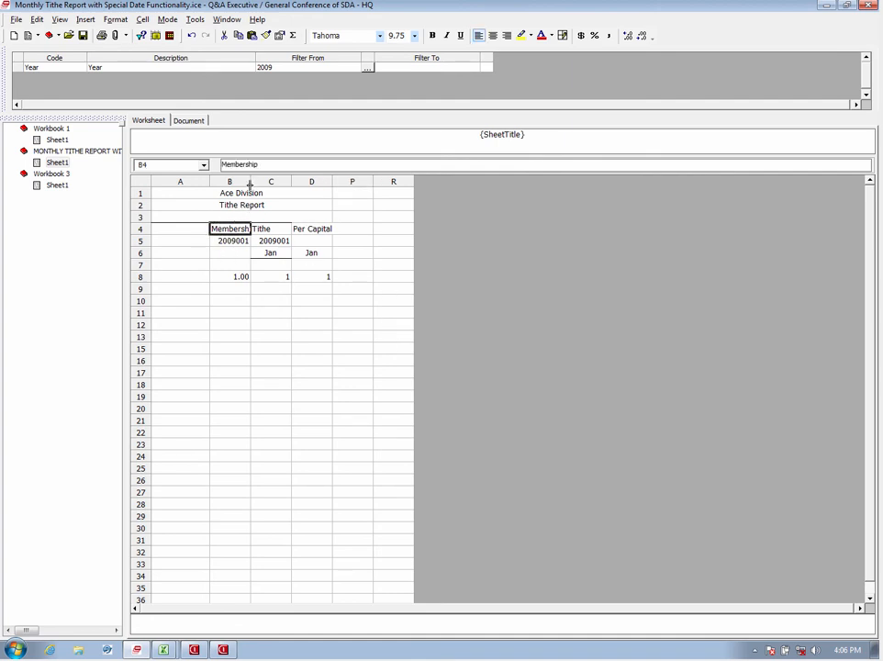
pyautogui.moveTo(247, 180); pyautogui.dragTo(268, 181)
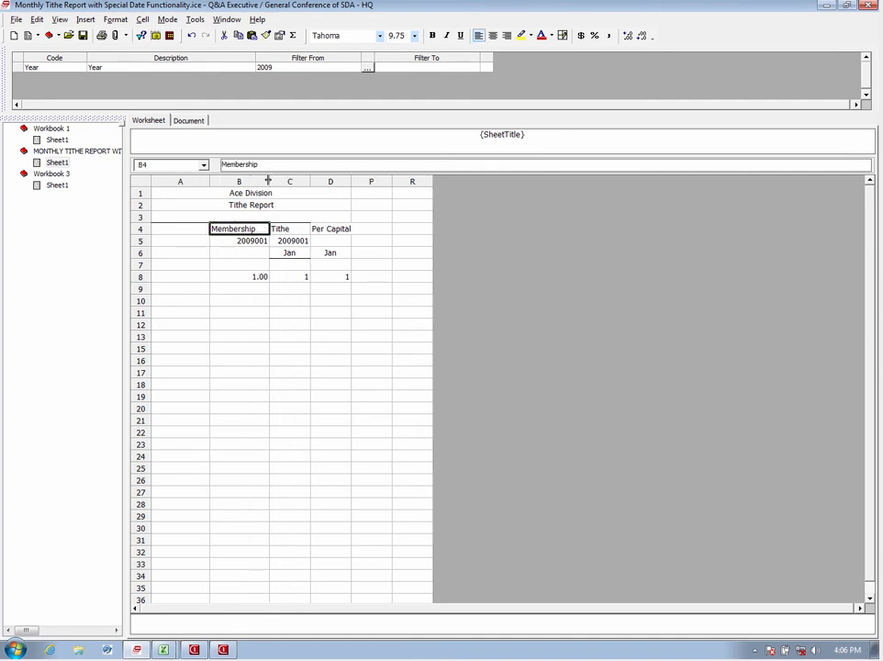
pyautogui.click(142, 241)
pyautogui.rightClick(141, 241)
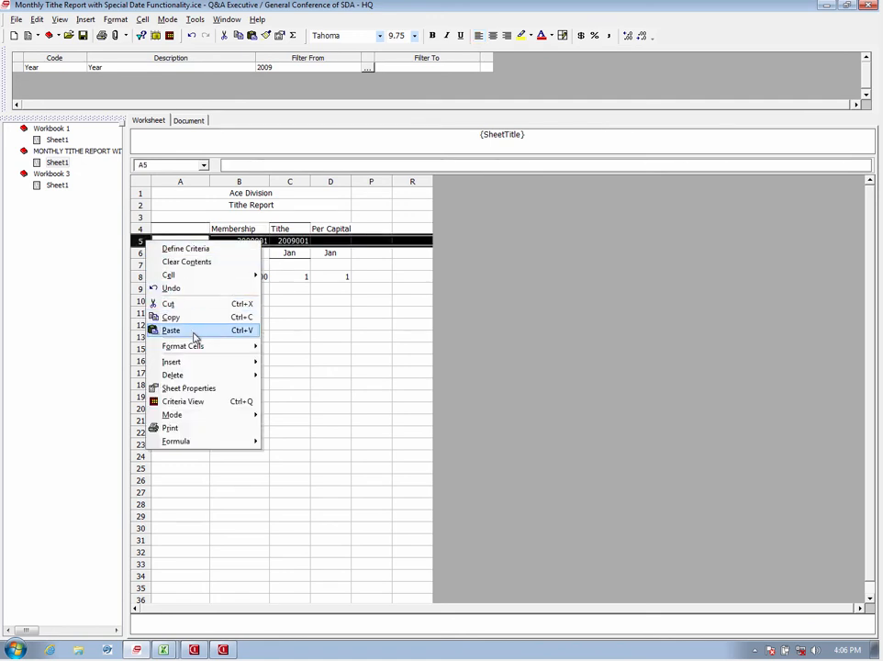
pyautogui.moveTo(199, 346)
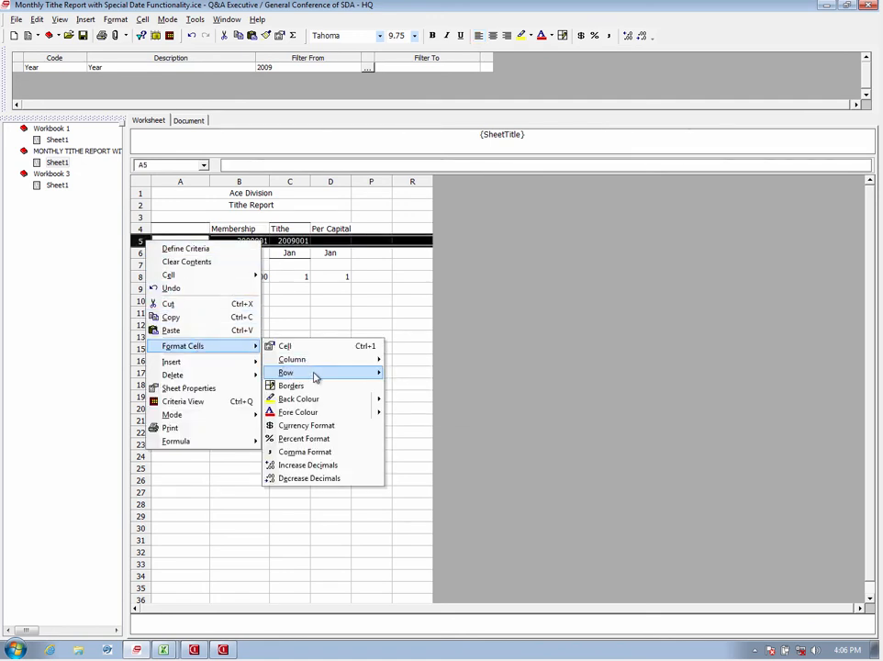
pyautogui.moveTo(315, 374)
pyautogui.click(409, 399)
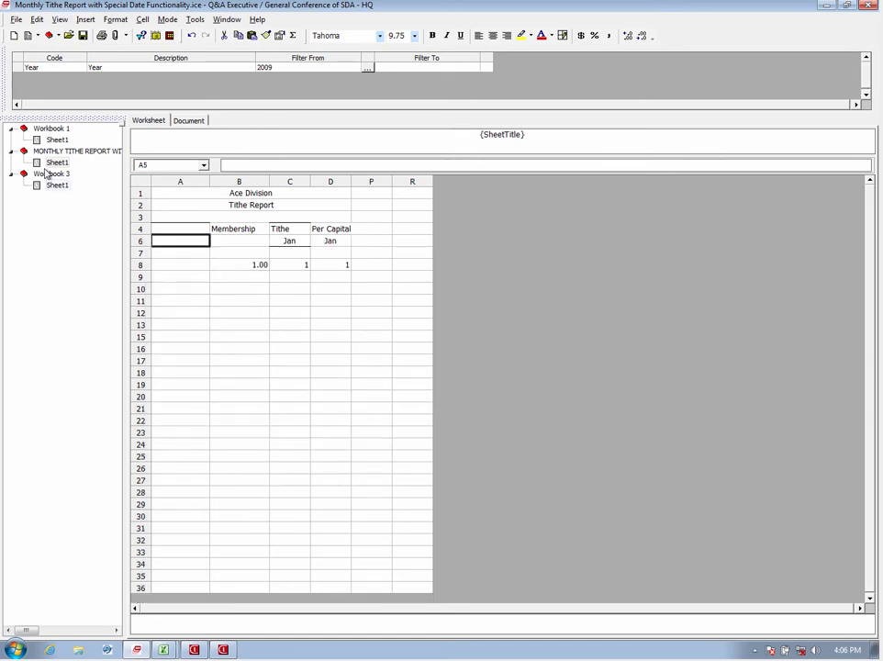
# Extract the tithe report's primary worksheets and check the amounts in row 8 and the borders in row 6
pyautogui.click(140, 35)
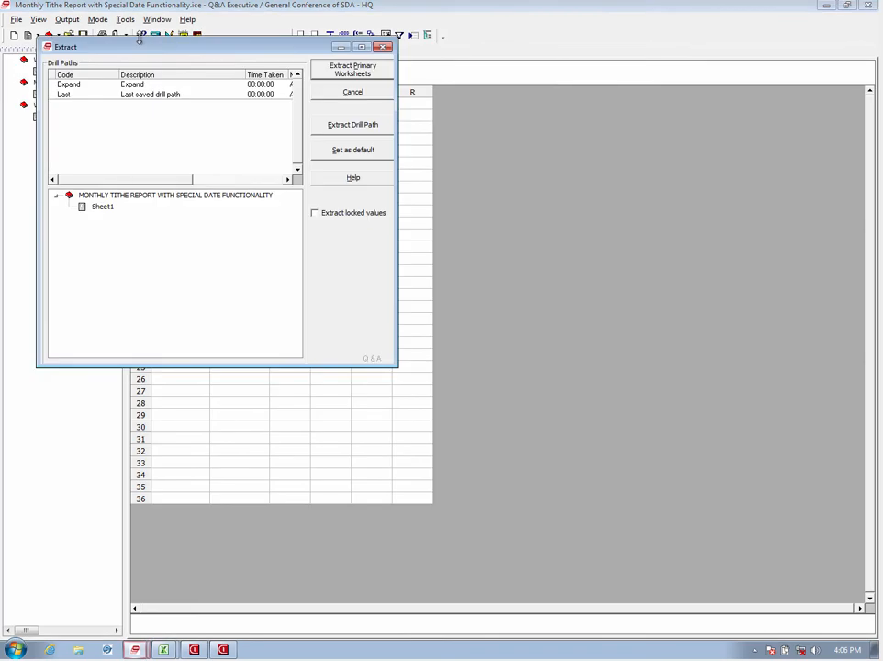
pyautogui.click(366, 89)
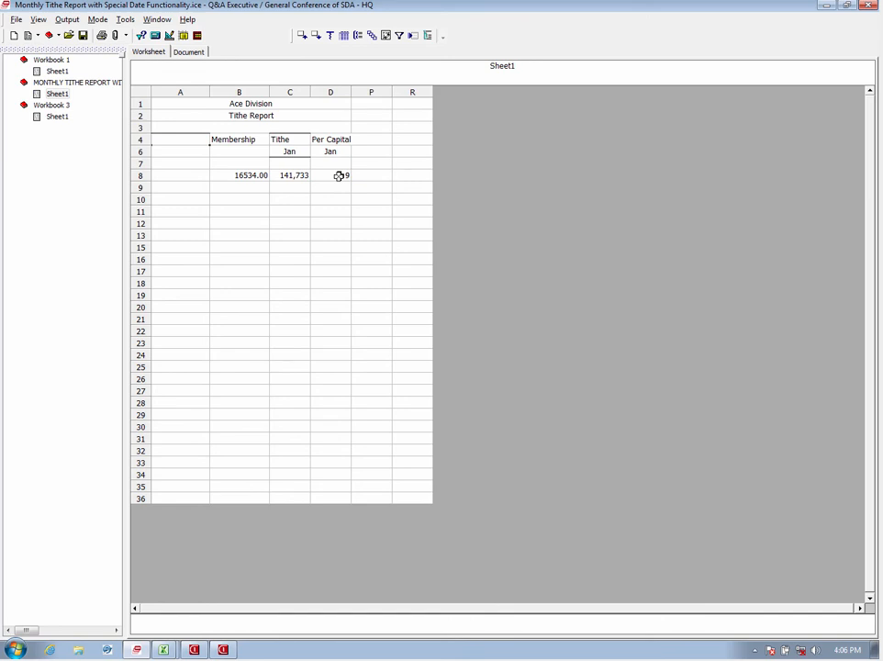
pyautogui.moveTo(228, 151); pyautogui.dragTo(349, 155)
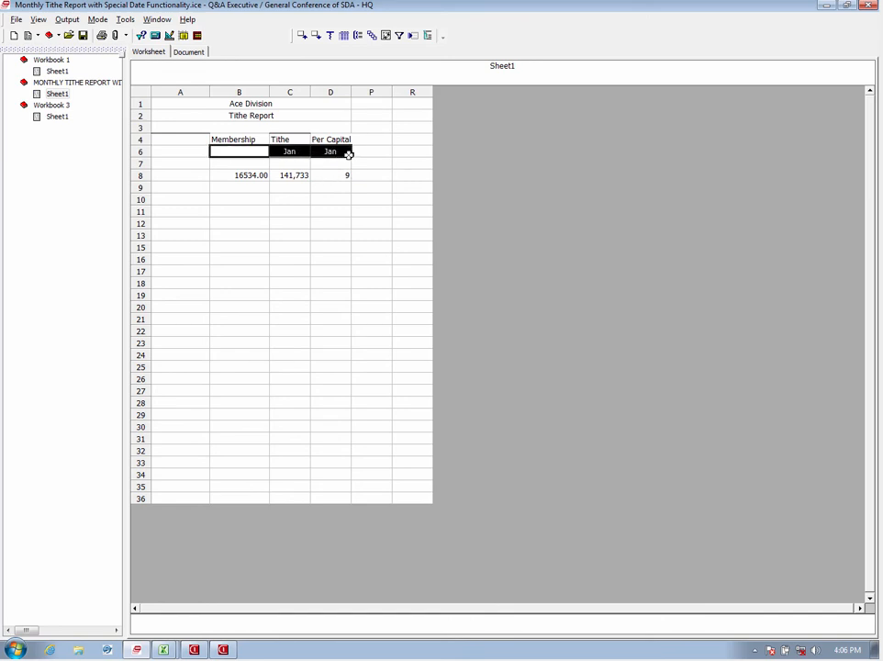
# Return to design mode, give cells B6:D6 a solid bottom border and extract the primary worksheets again
pyautogui.click(169, 35)
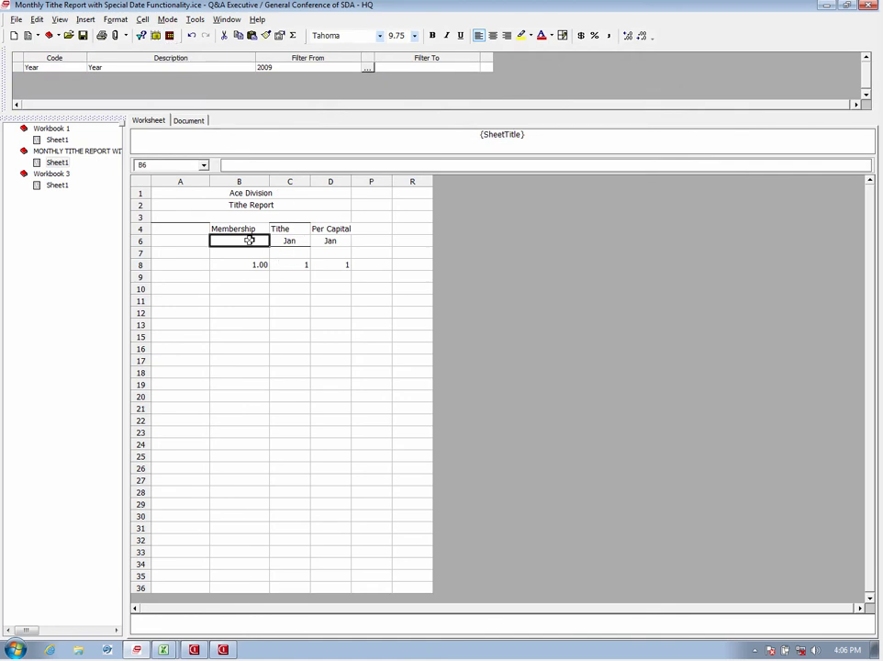
pyautogui.moveTo(248, 239); pyautogui.dragTo(344, 240)
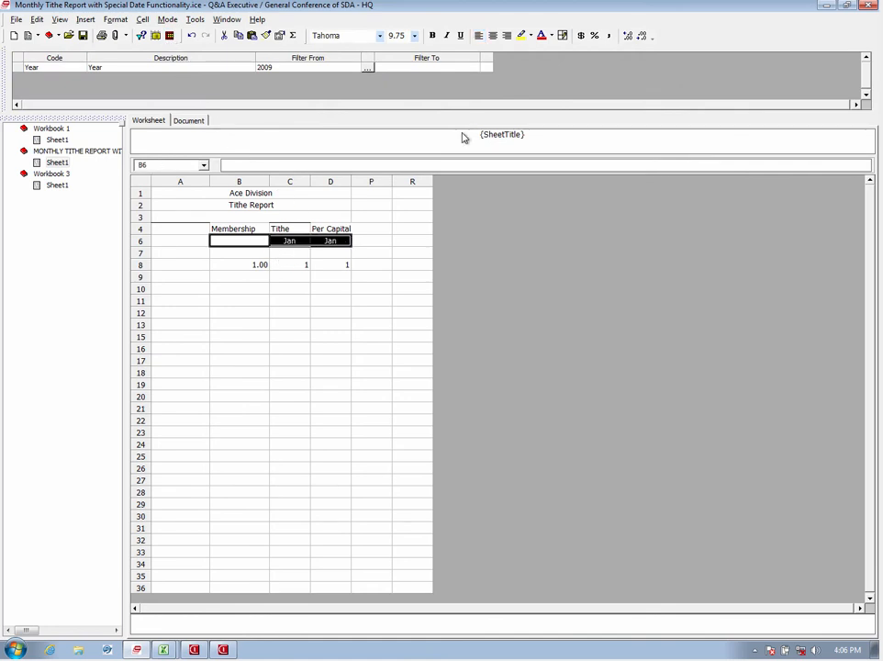
pyautogui.click(563, 34)
pyautogui.click(426, 367)
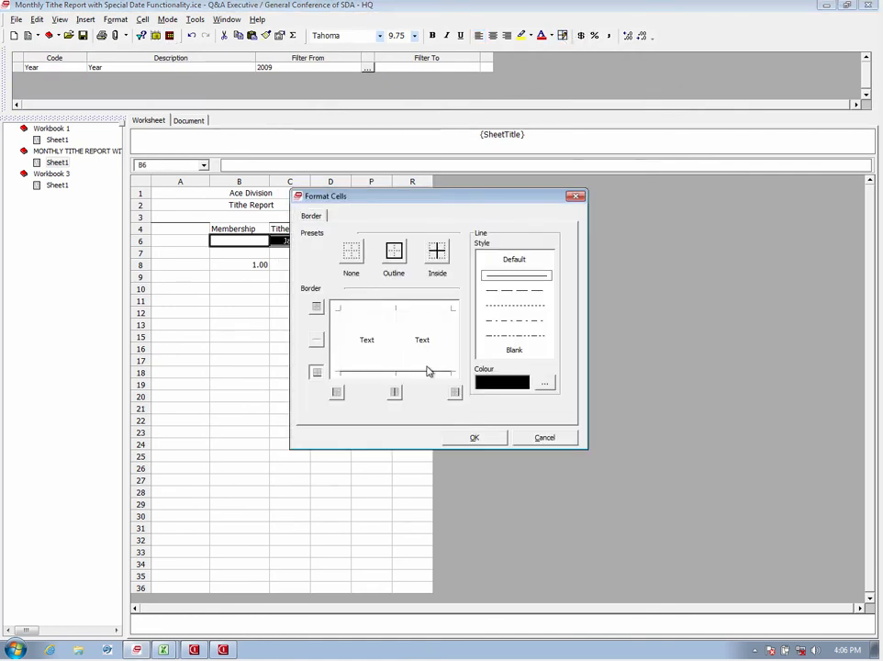
pyautogui.click(490, 439)
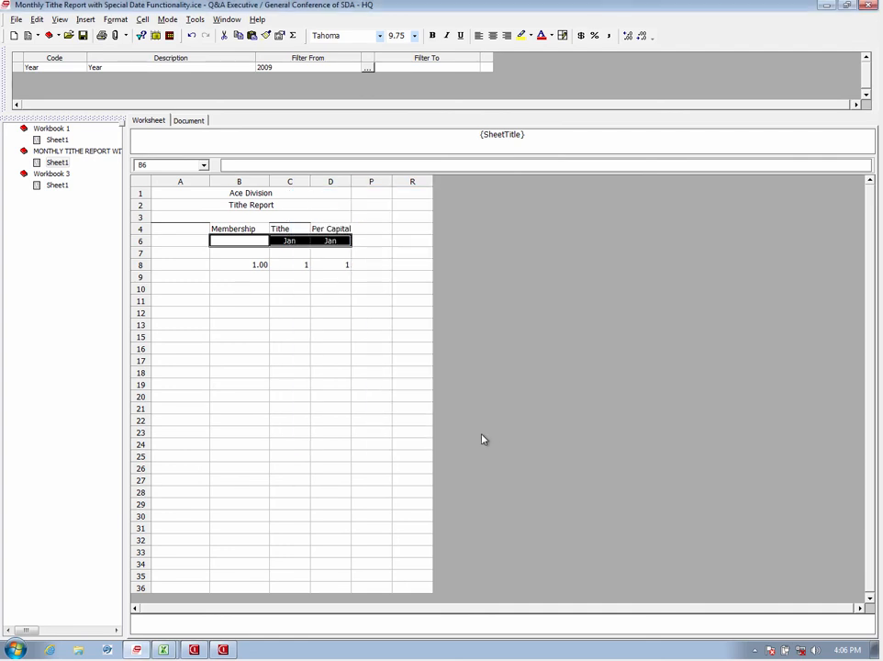
pyautogui.click(141, 37)
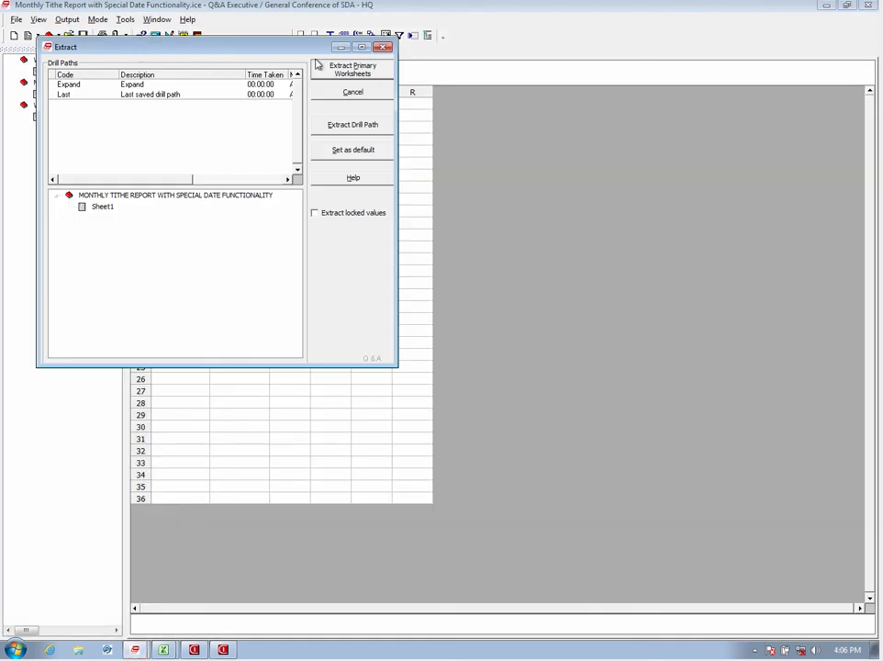
pyautogui.click(353, 71)
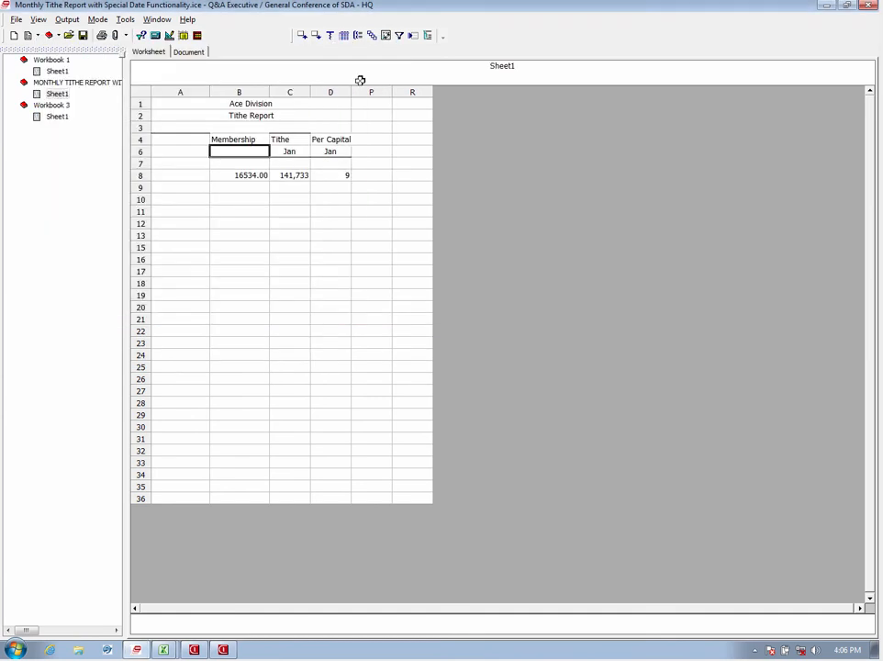
# Expand the membership, tithe and per-capita figures in B8:D8 by the Name field of the L6 SDA Organization Analysis Table
pyautogui.moveTo(243, 175); pyautogui.dragTo(330, 181)
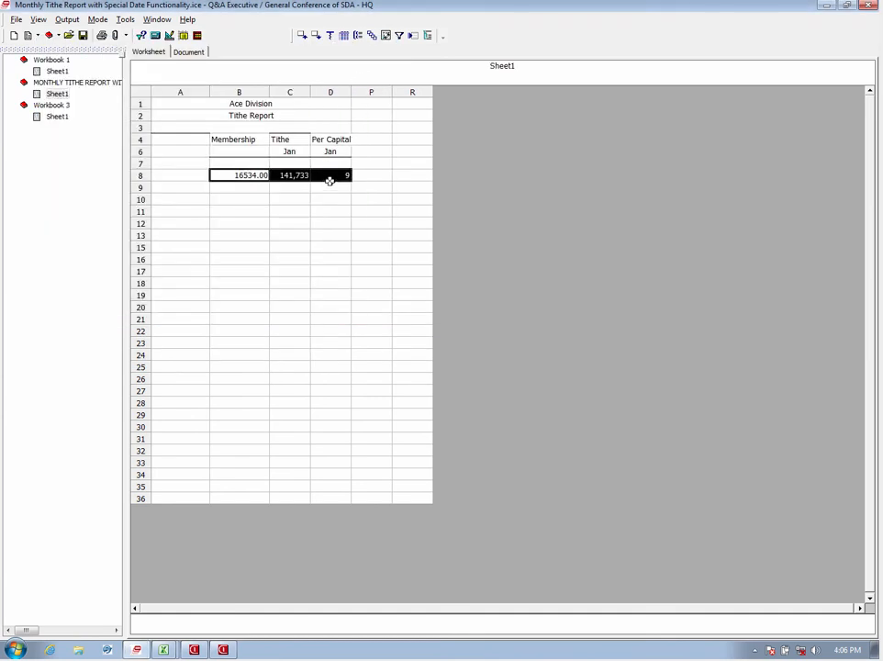
pyautogui.click(357, 37)
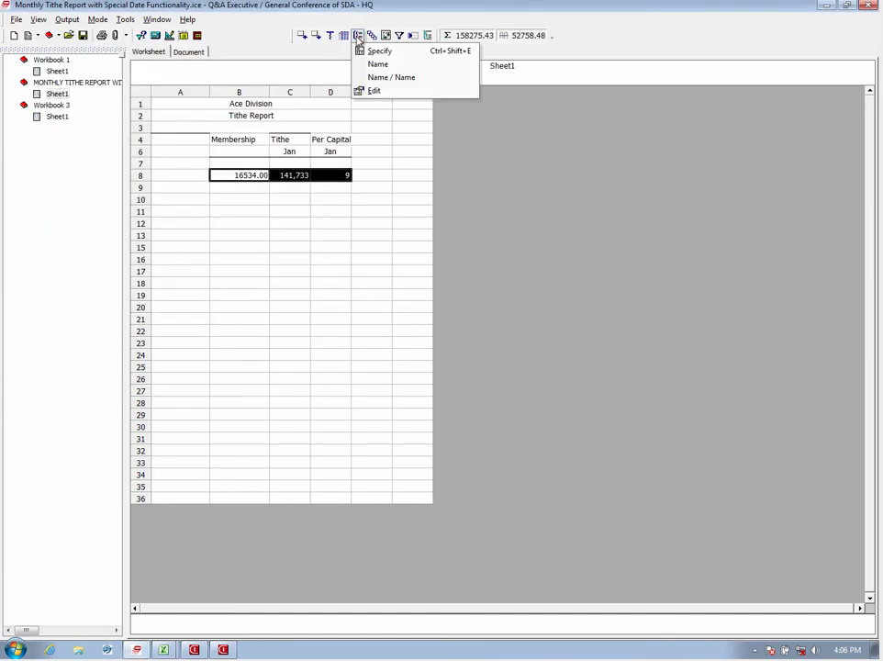
pyautogui.click(371, 52)
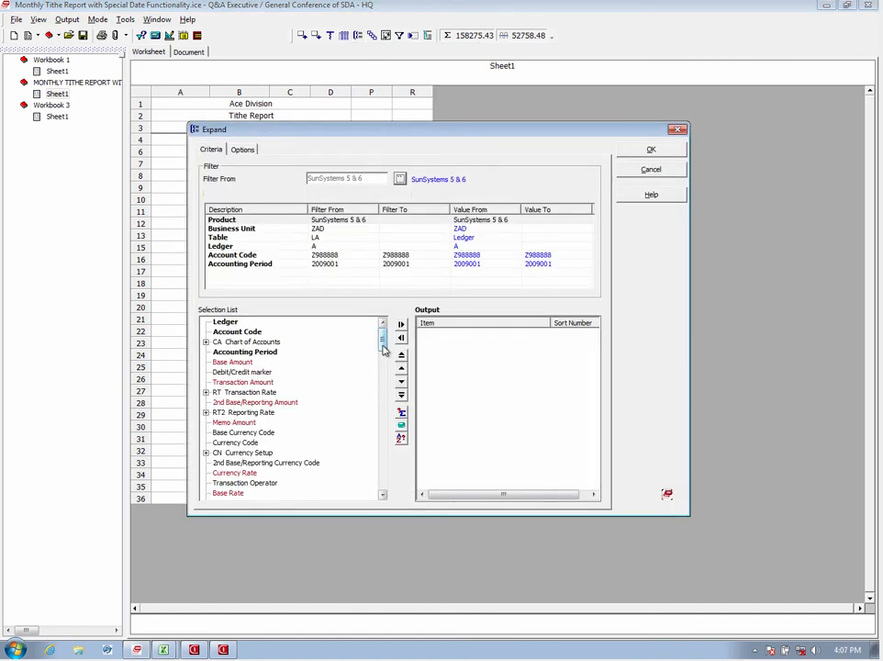
pyautogui.click(384, 351)
pyautogui.moveTo(384, 355); pyautogui.dragTo(385, 422)
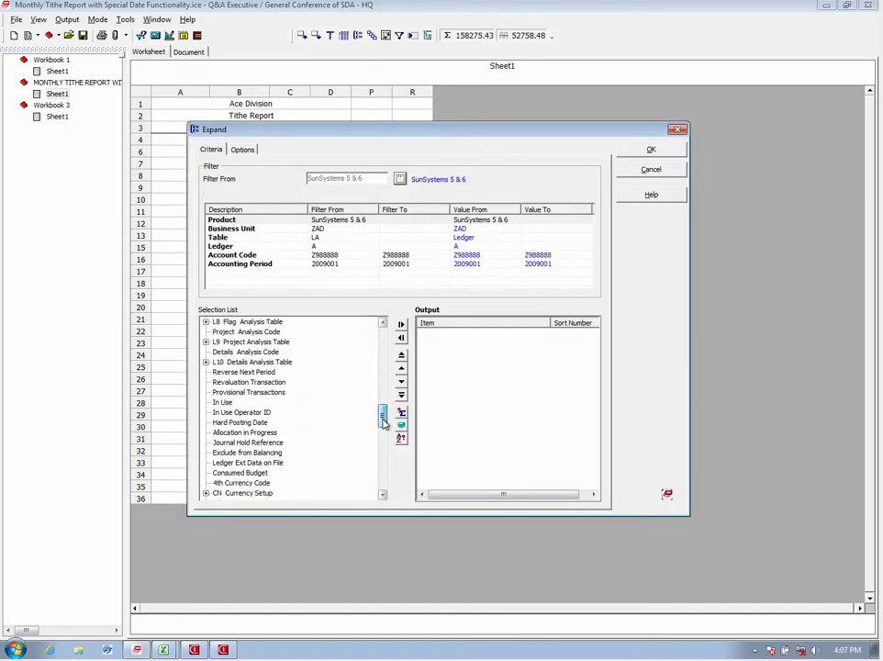
pyautogui.click(384, 323)
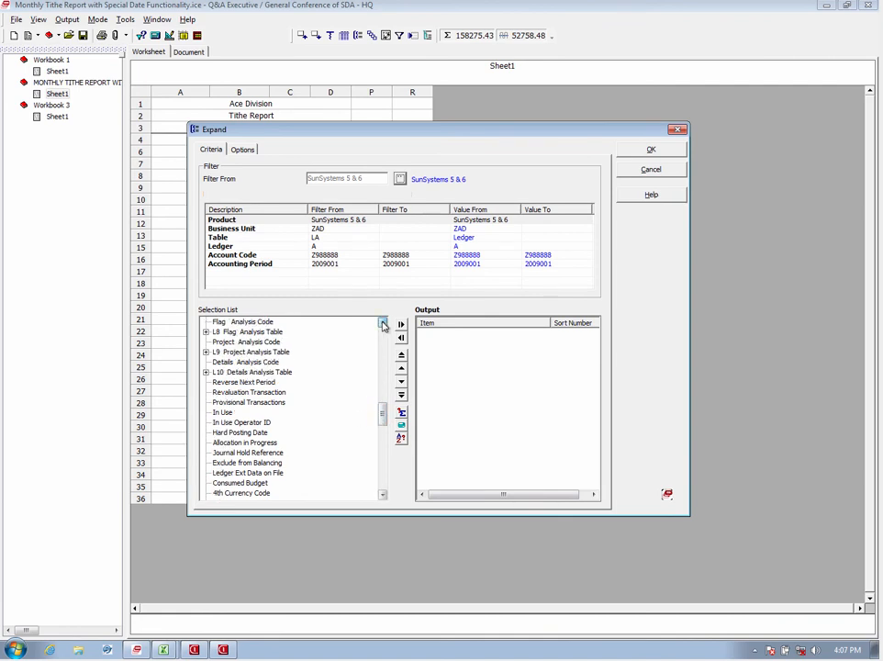
pyautogui.click(384, 323)
pyautogui.click(383, 323)
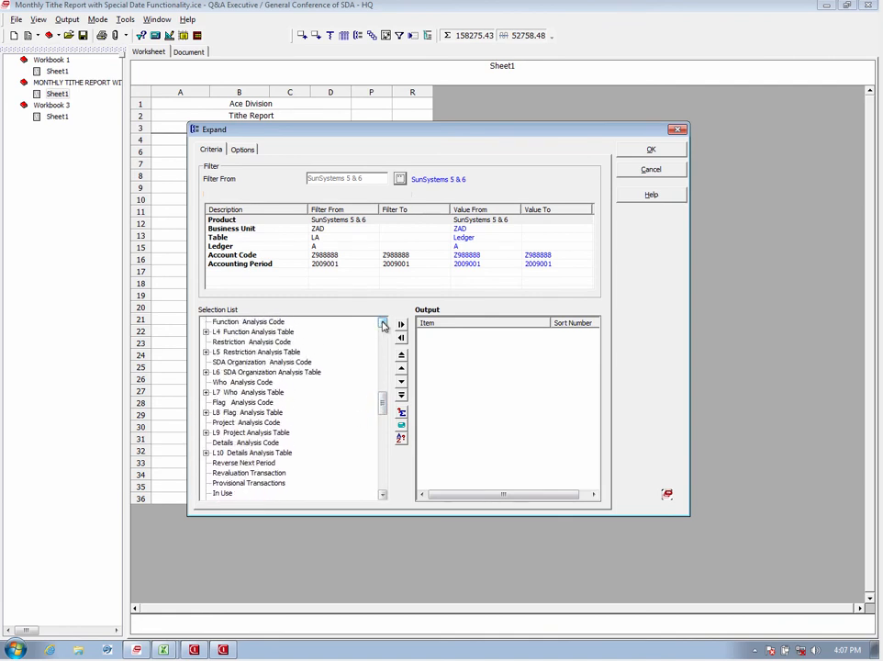
pyautogui.click(206, 371)
pyautogui.doubleClick(234, 393)
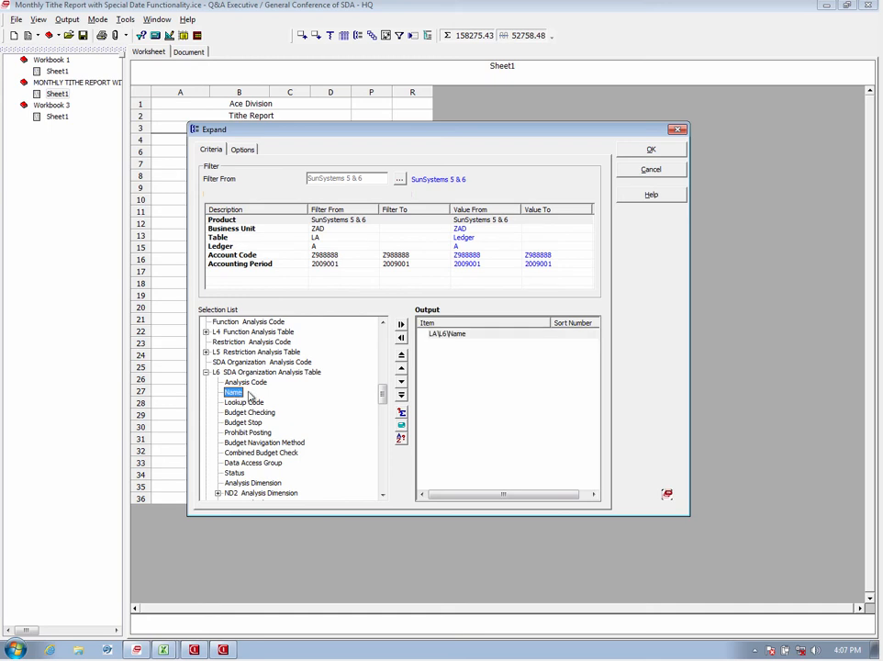
pyautogui.click(651, 149)
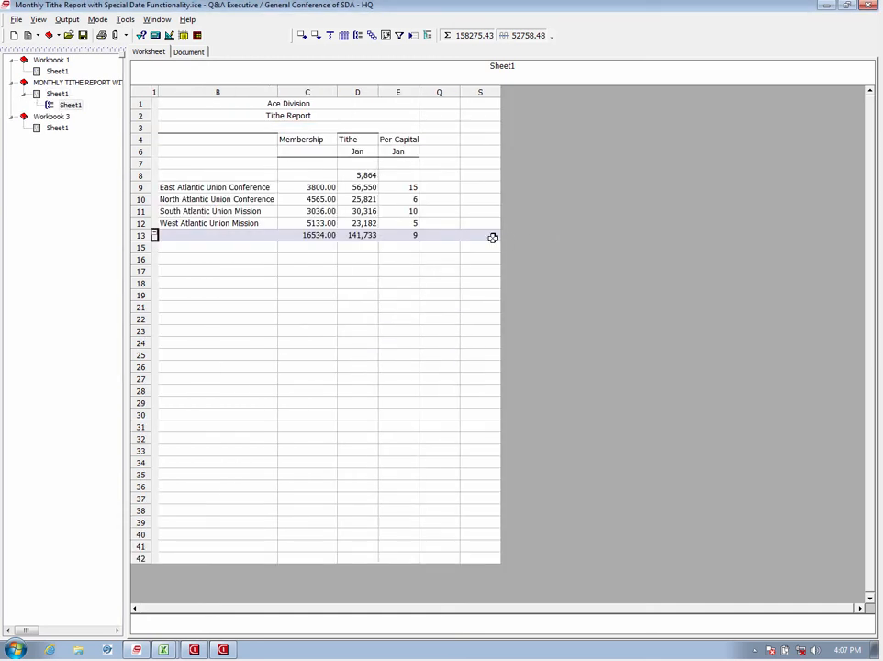
# Expand the four union rows, C9:E12, by the Name field of the L9 Project Analysis Table
pyautogui.click(313, 187)
pyautogui.moveTo(313, 187); pyautogui.dragTo(410, 221)
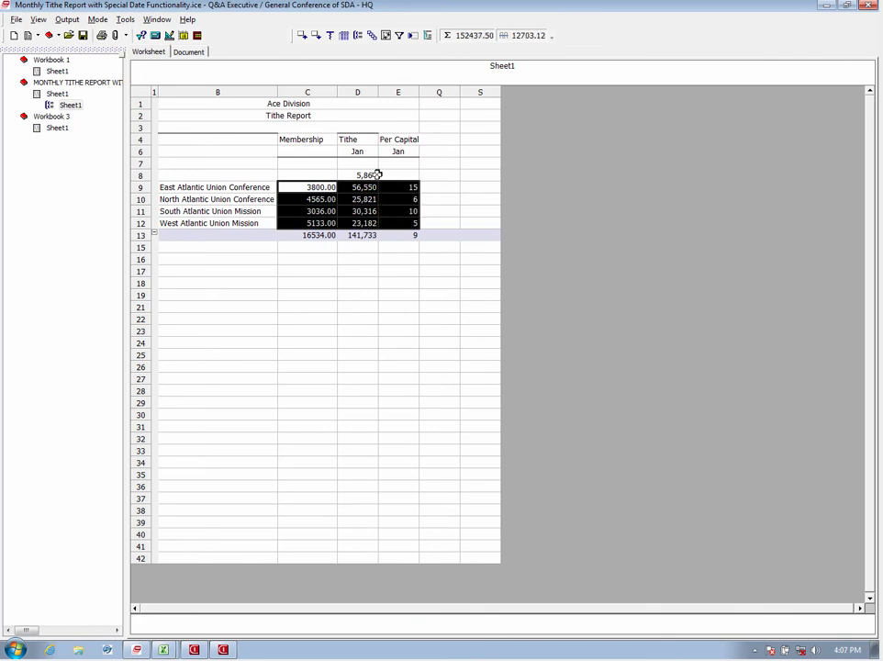
pyautogui.click(357, 37)
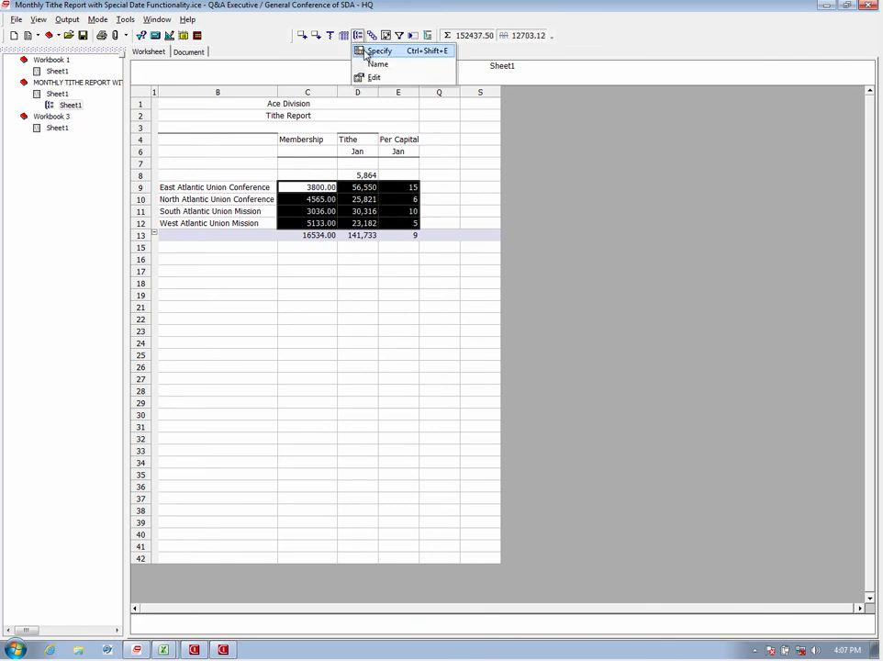
pyautogui.click(366, 50)
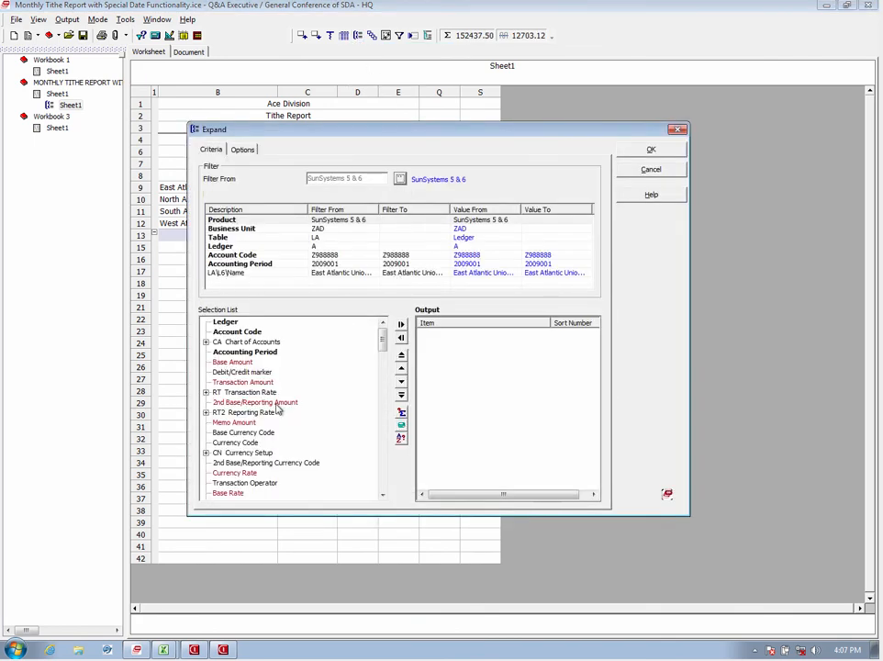
pyautogui.moveTo(385, 339); pyautogui.dragTo(385, 408)
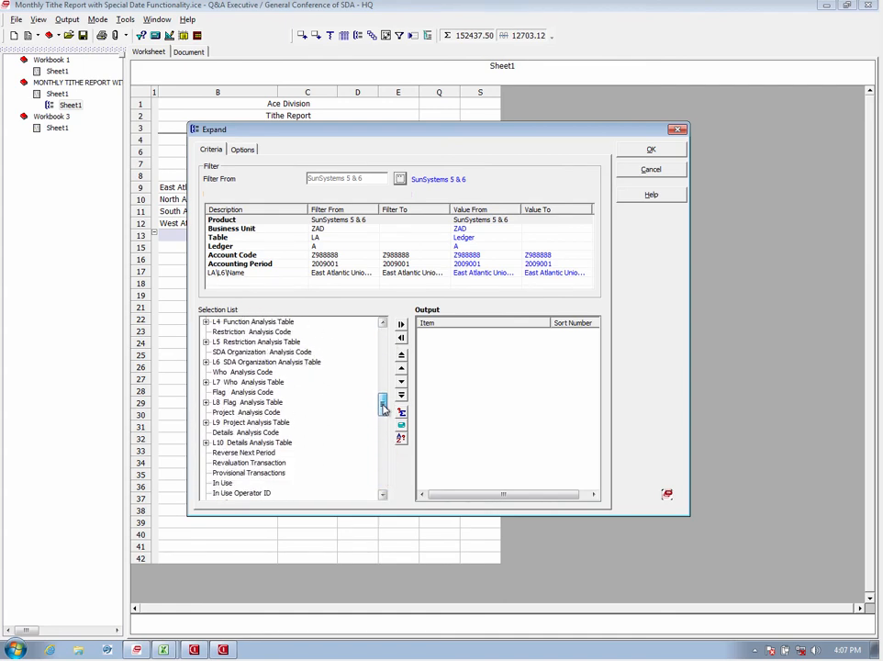
pyautogui.click(205, 422)
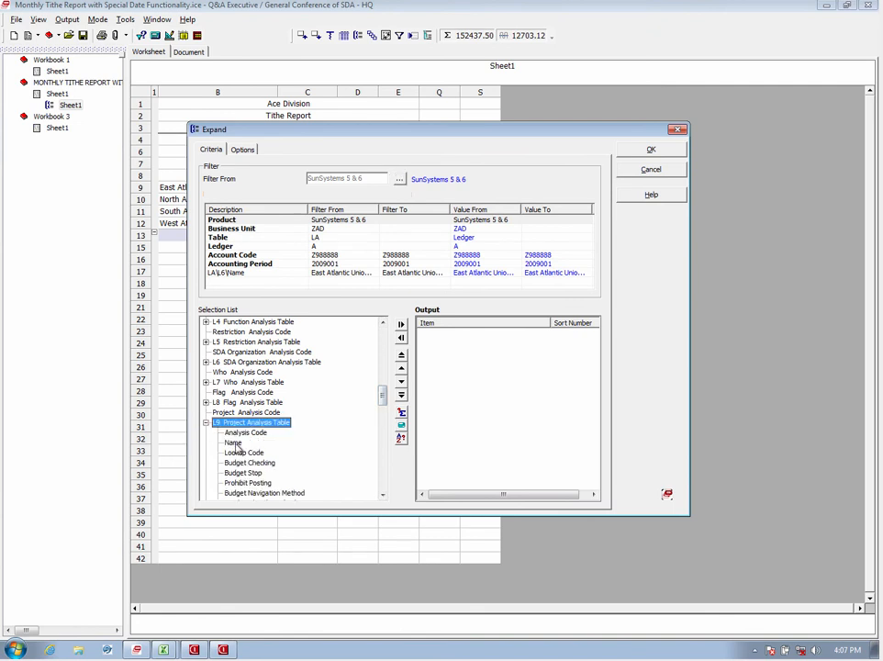
pyautogui.doubleClick(233, 442)
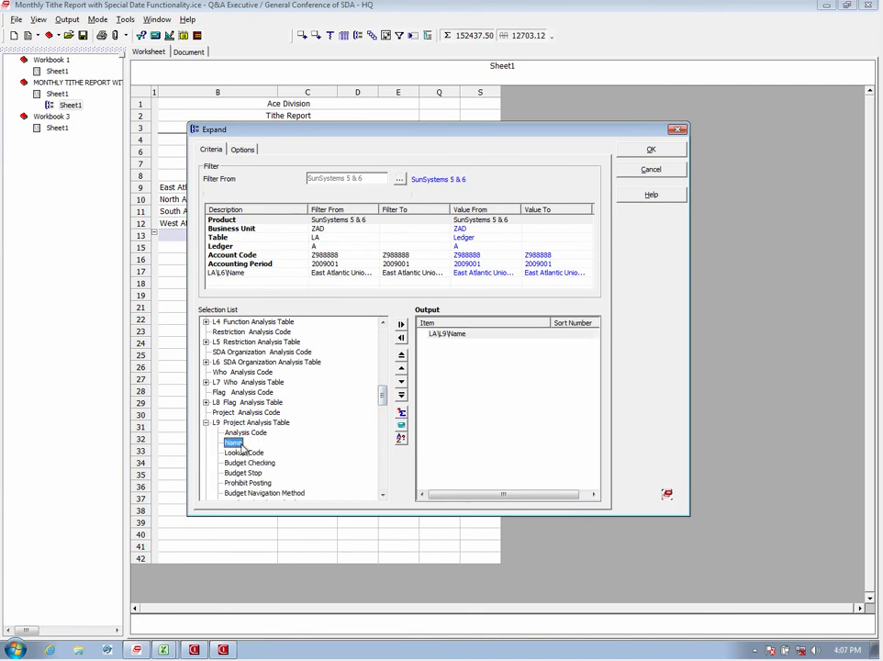
pyautogui.click(651, 149)
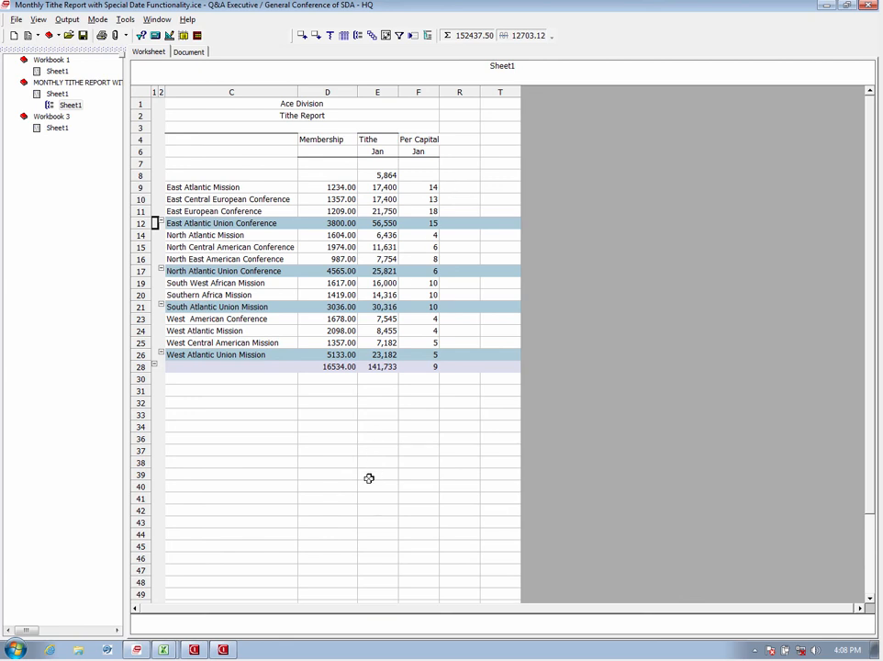
# Switch to the Membership workbook in Excel to compare its mission and conference membership figures, and return to the expanded tithe report
pyautogui.moveTo(162, 652)
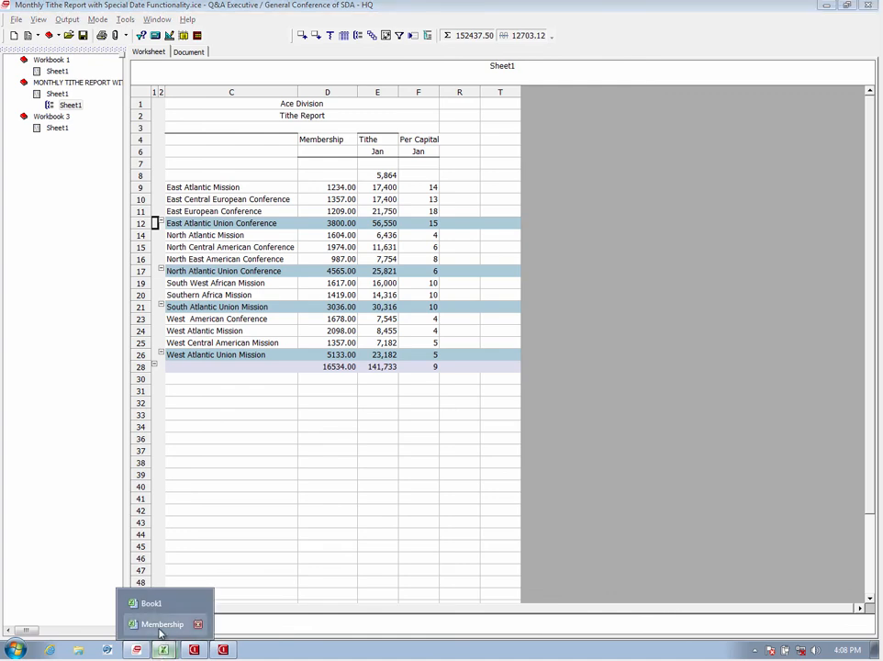
pyautogui.click(138, 626)
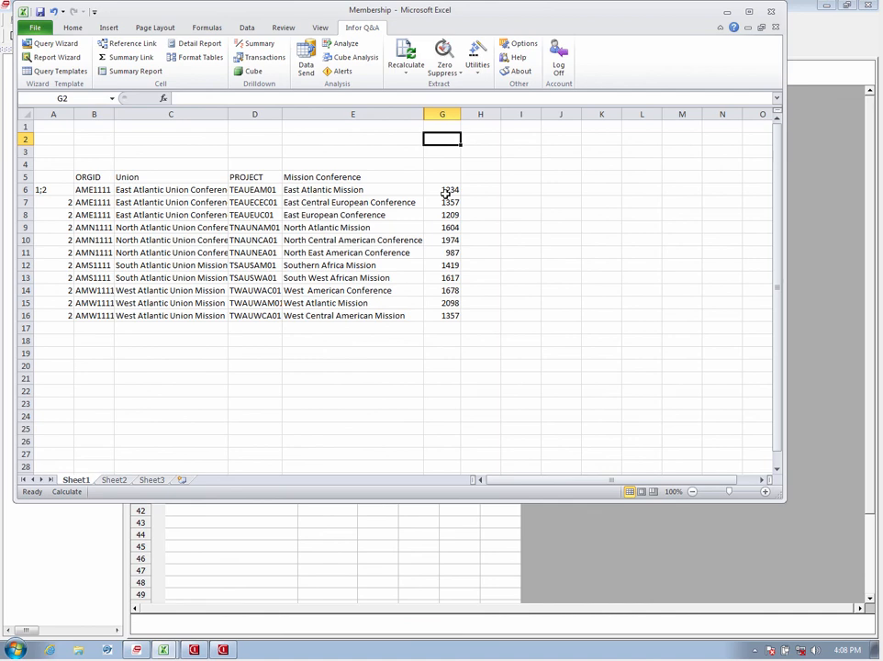
pyautogui.click(371, 546)
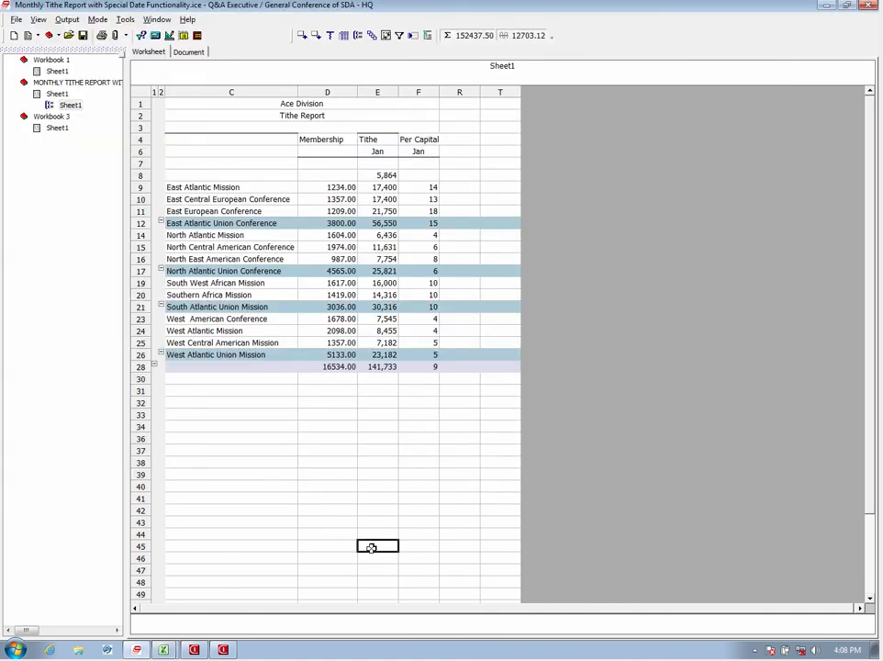